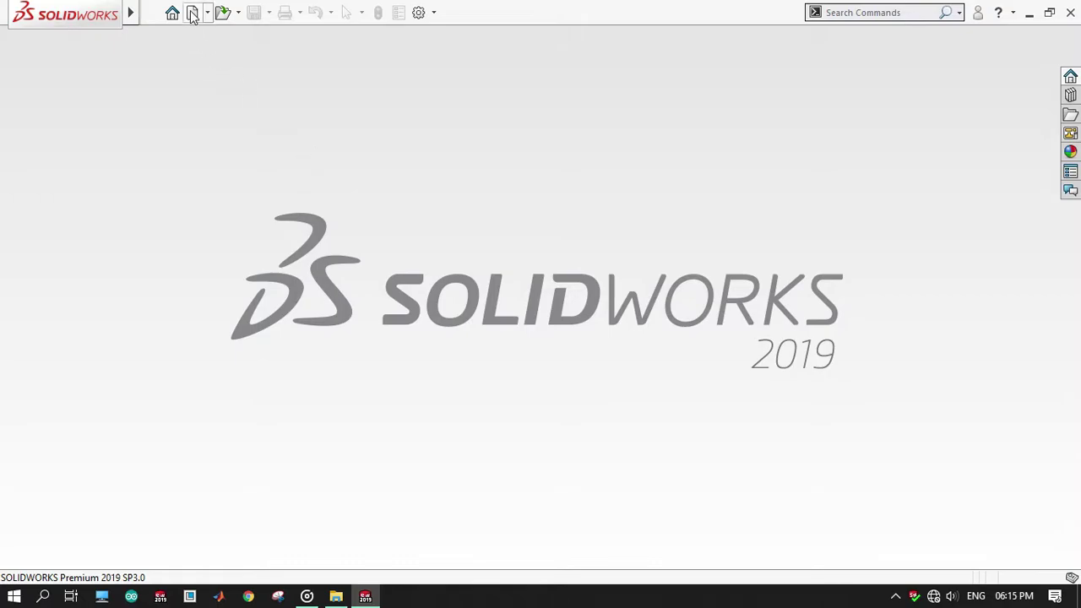
Create a new part and start a sketch on the Front Plane
left_click(192, 12)
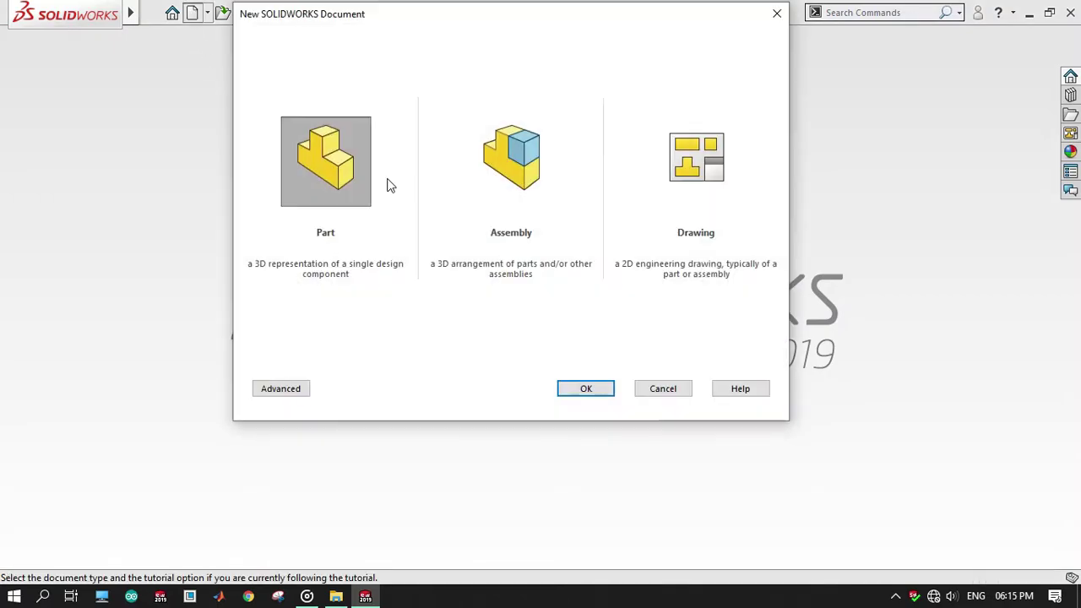
double_click(355, 173)
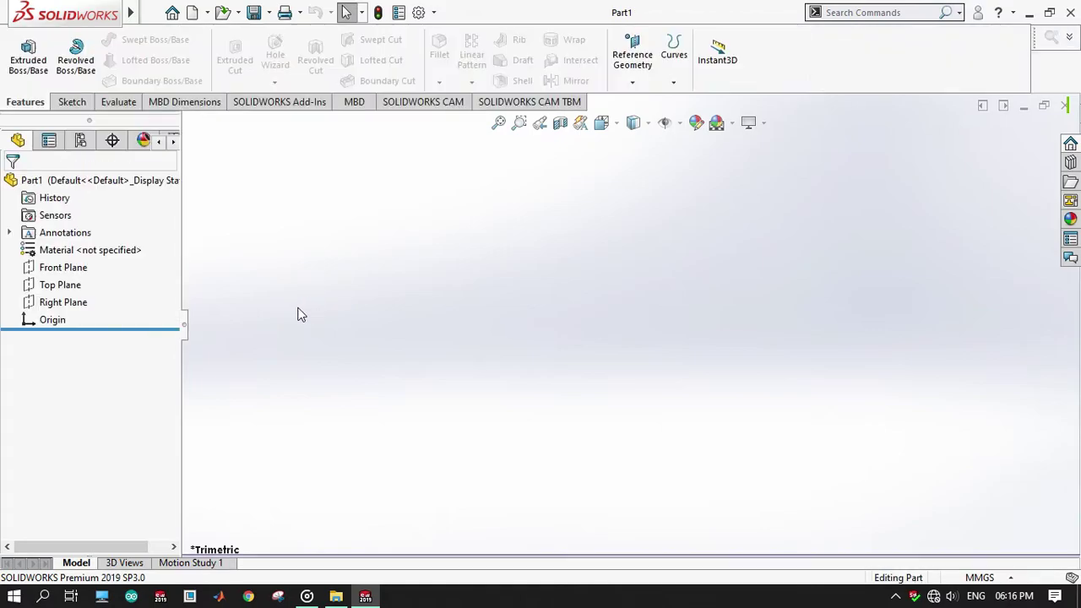
left_click(84, 265)
left_click(93, 244)
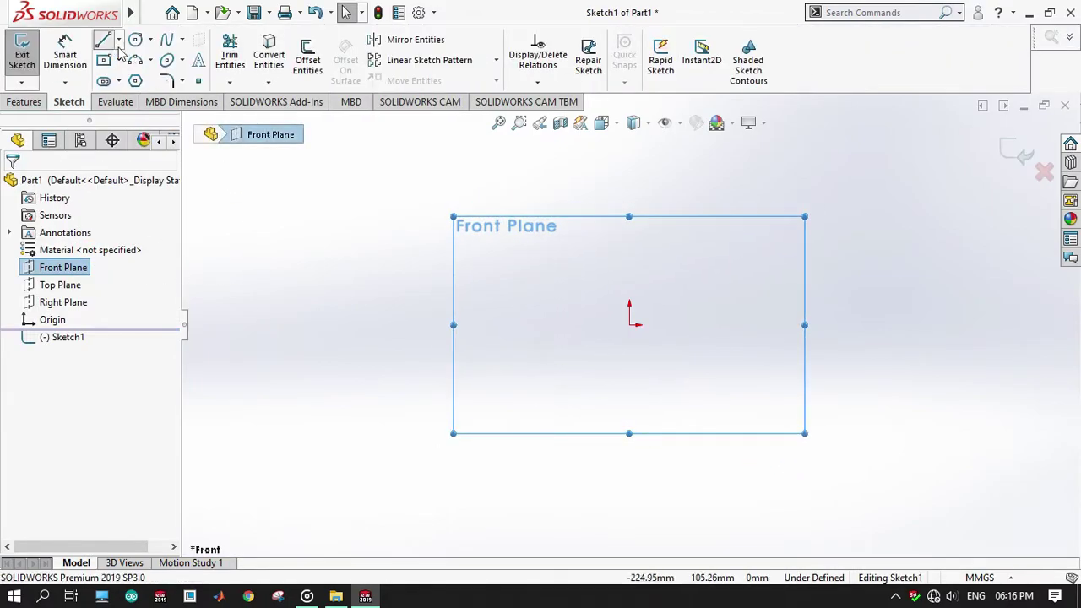
Draw a closed five-line profile: tall left edge, slanted line, long top, short right edge, bottom
left_click(105, 42)
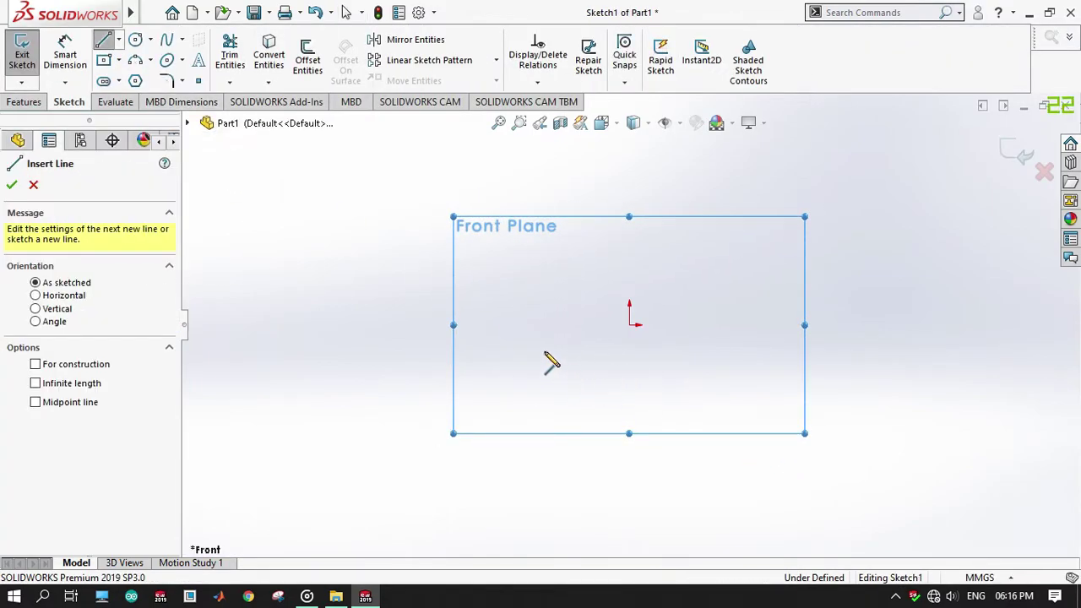
left_click(486, 325)
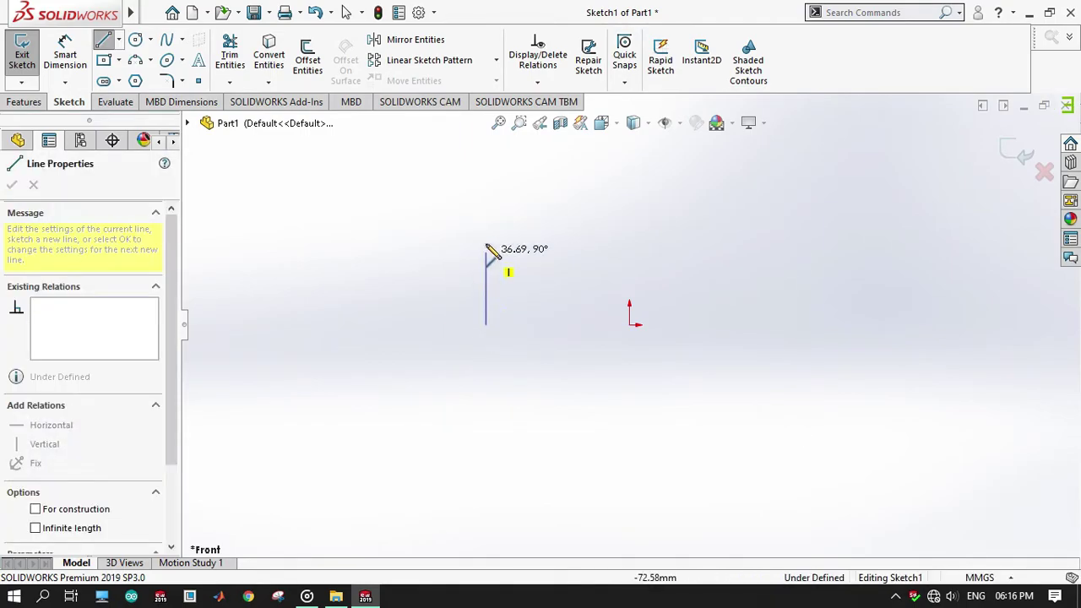
left_click(487, 200)
left_click(558, 291)
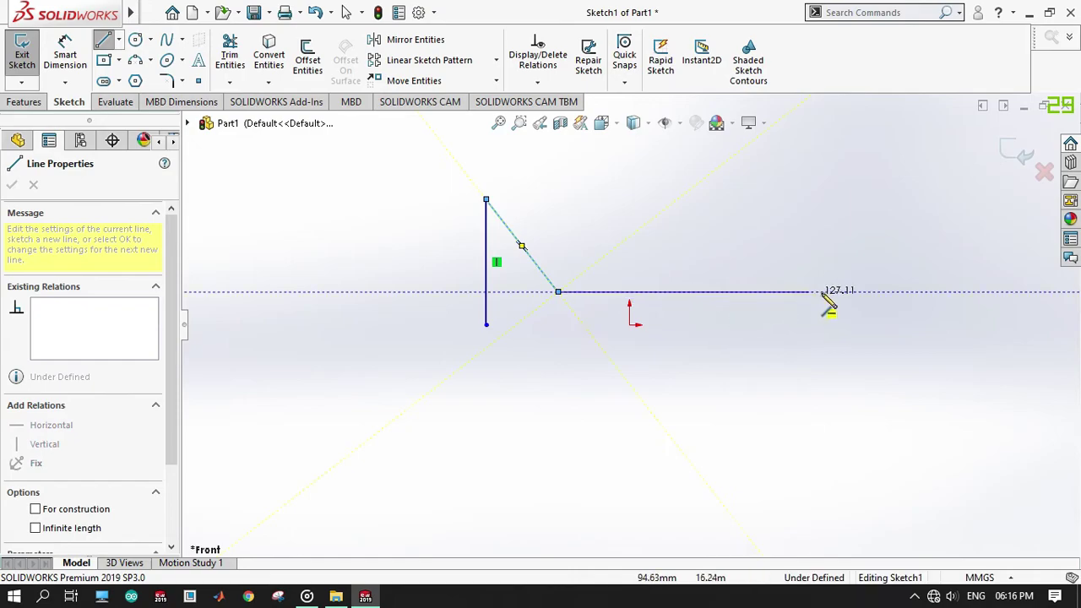
left_click(846, 293)
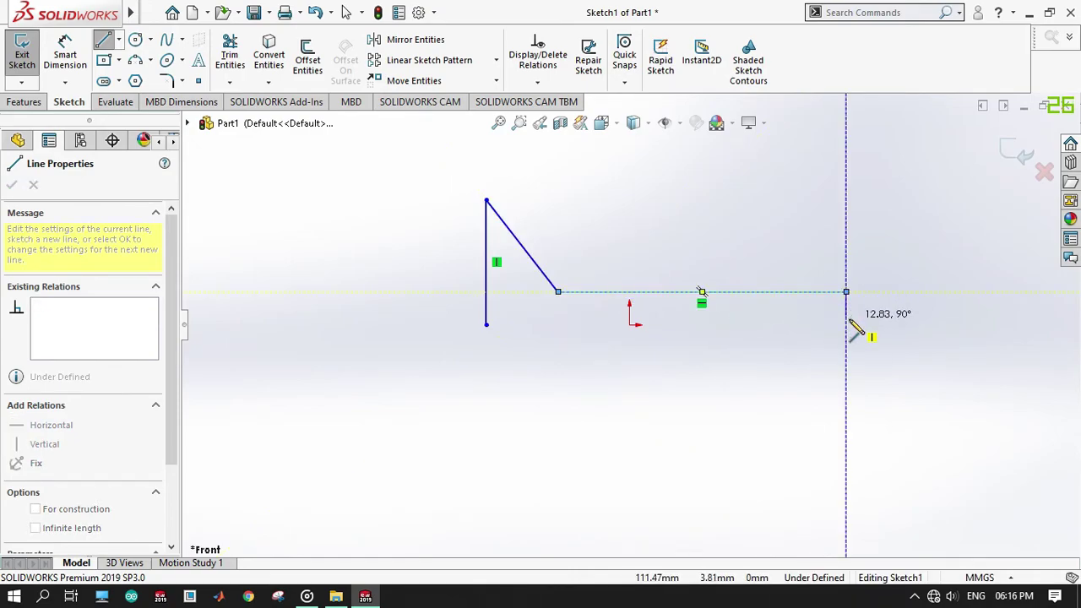
left_click(846, 324)
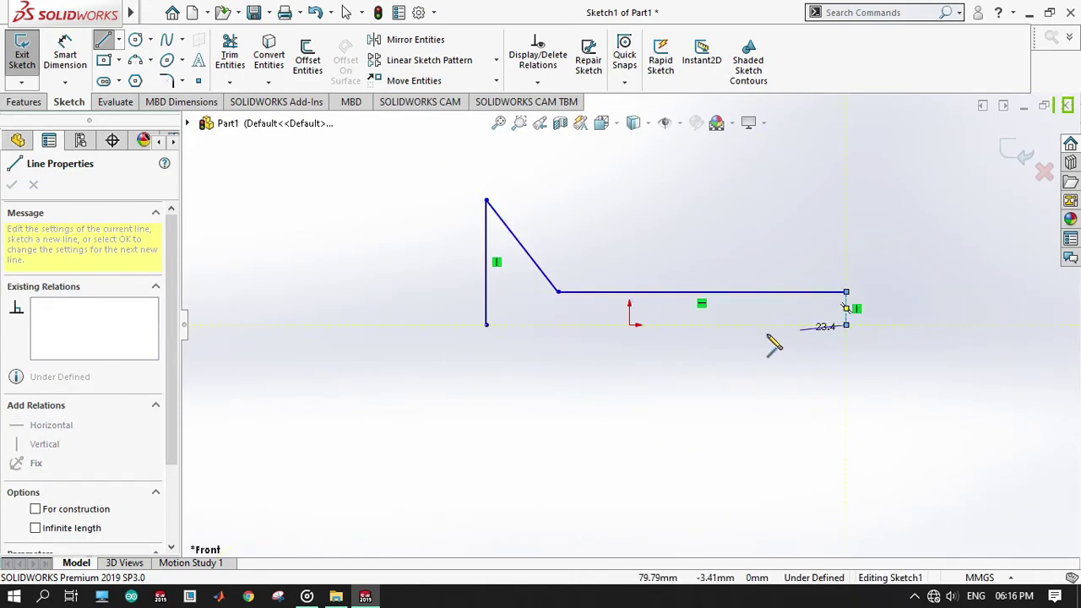
left_click(486, 325)
Dimension the bottom line to 200 mm and the slanted line to 10 mm
key("Escape")
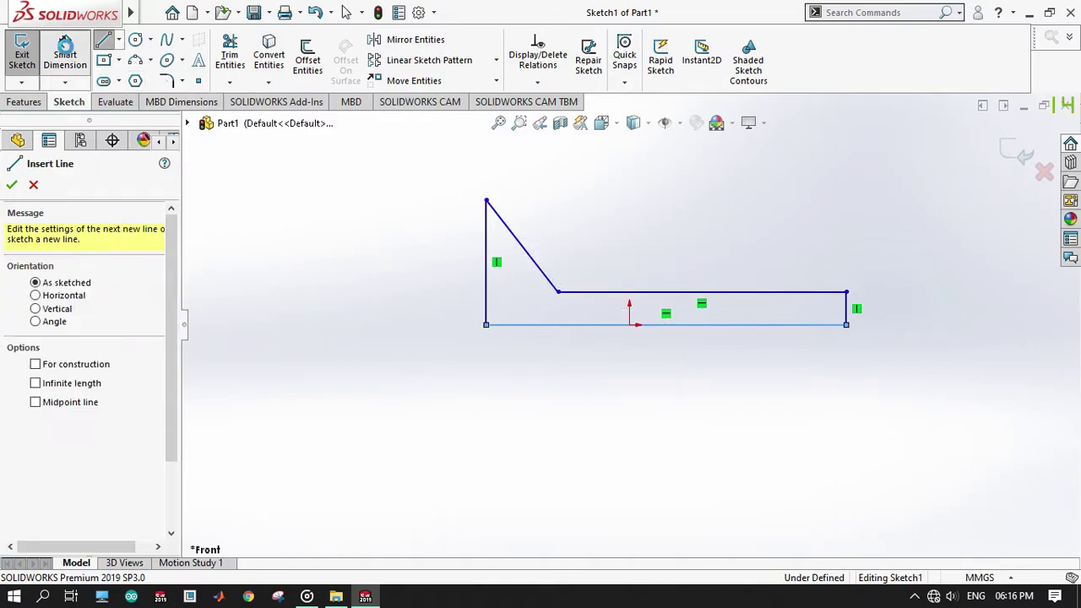
left_click(604, 329)
left_click(618, 386)
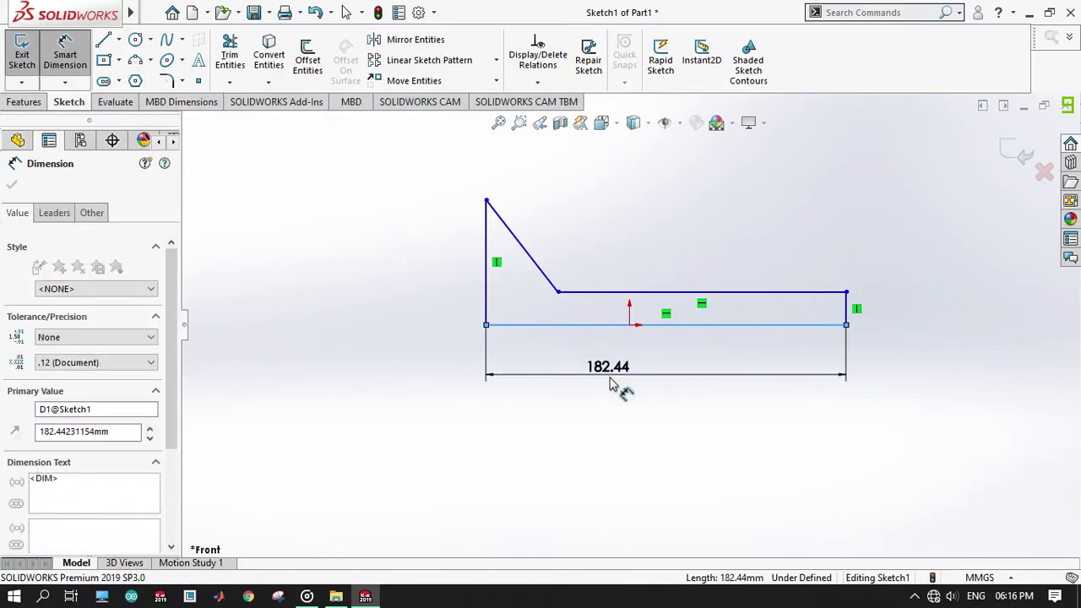
type("200")
key("Return")
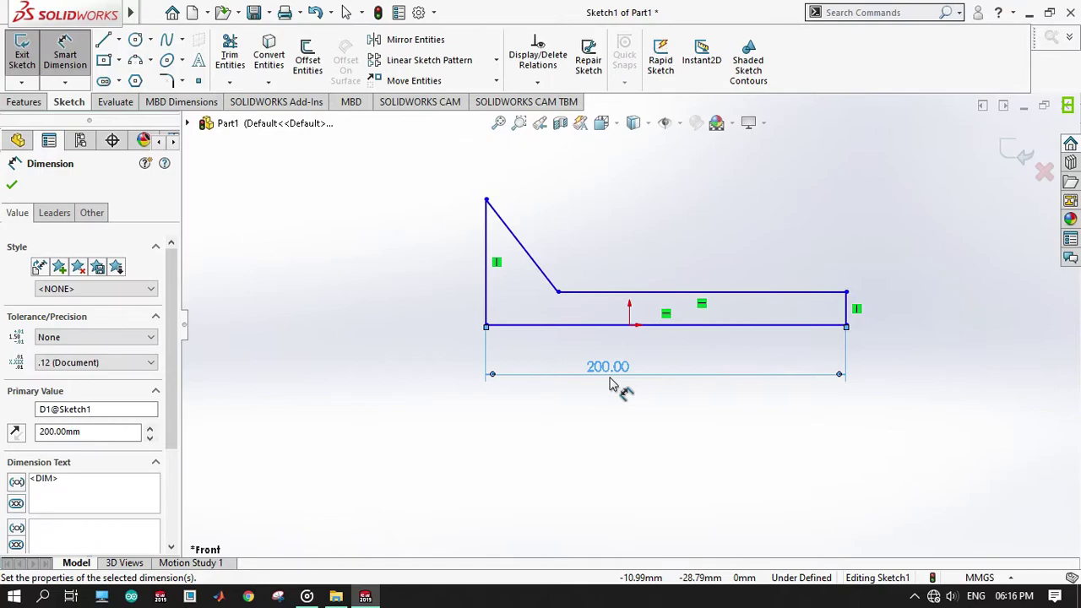
left_click(554, 284)
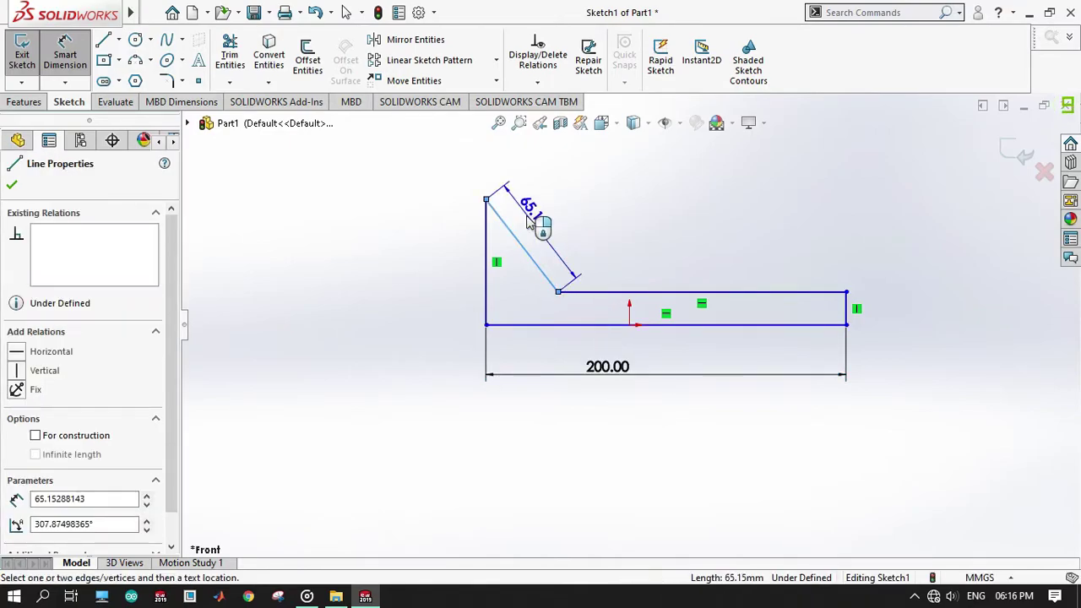
left_click(524, 217)
type("10")
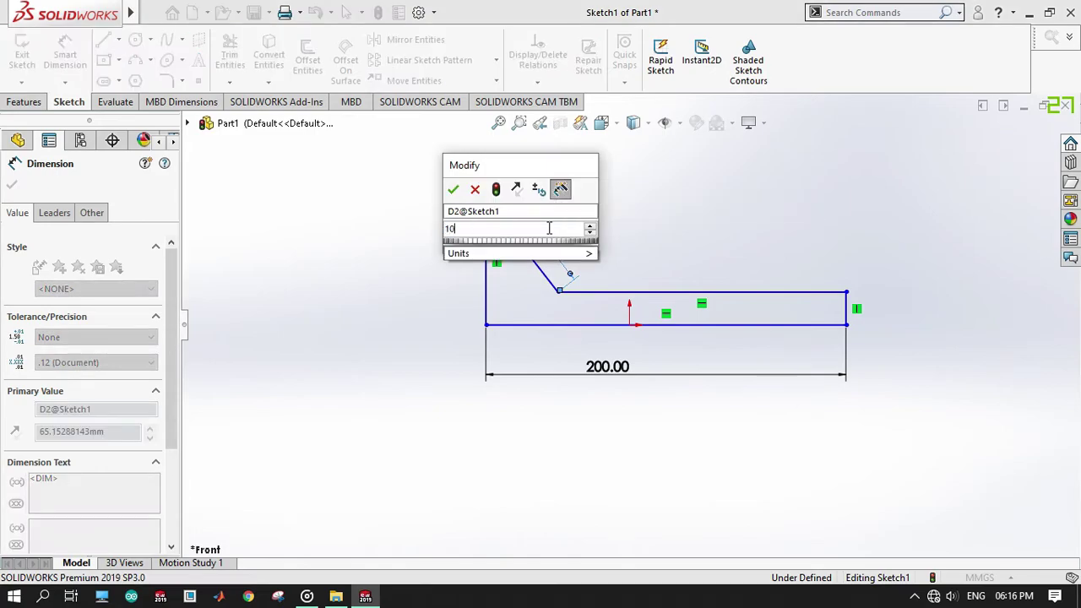
key("Return")
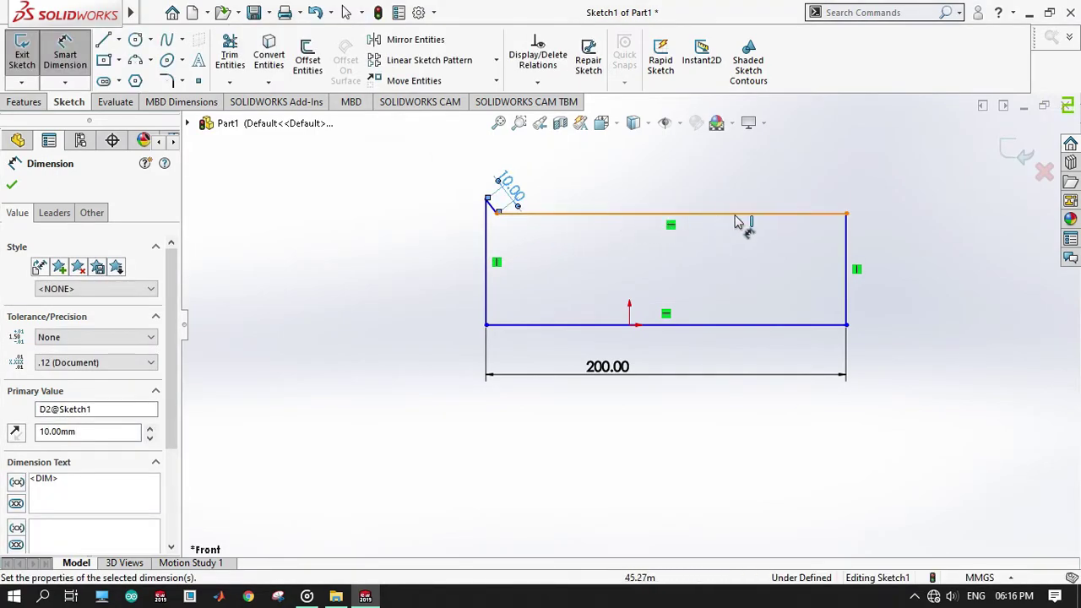
Add a 1 mm gap dimension between the top and bottom lines and a 6 mm left edge
left_click(733, 214)
left_click(809, 326)
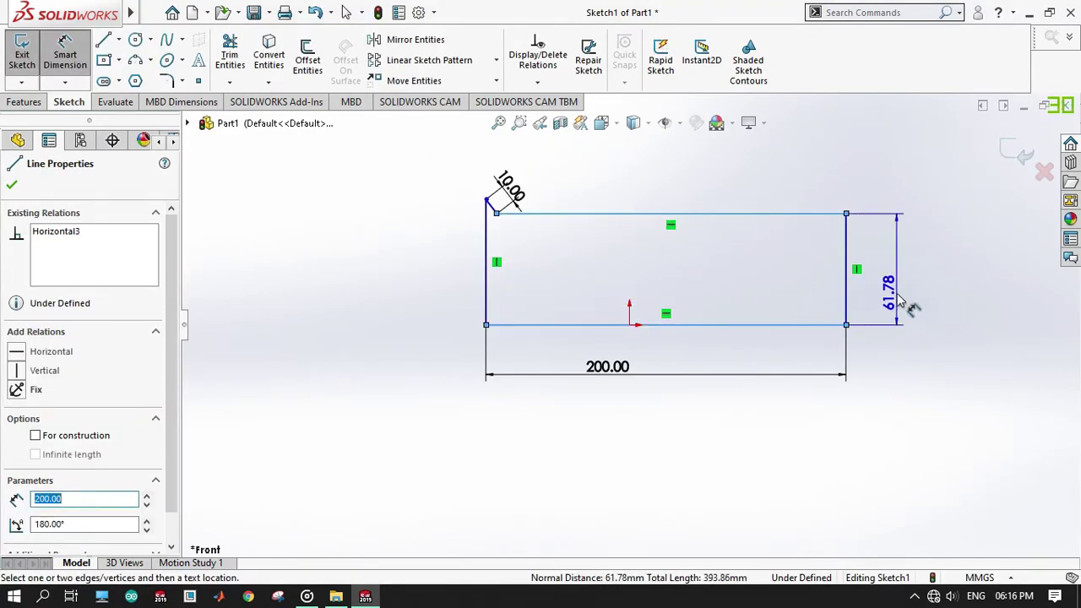
left_click(900, 301)
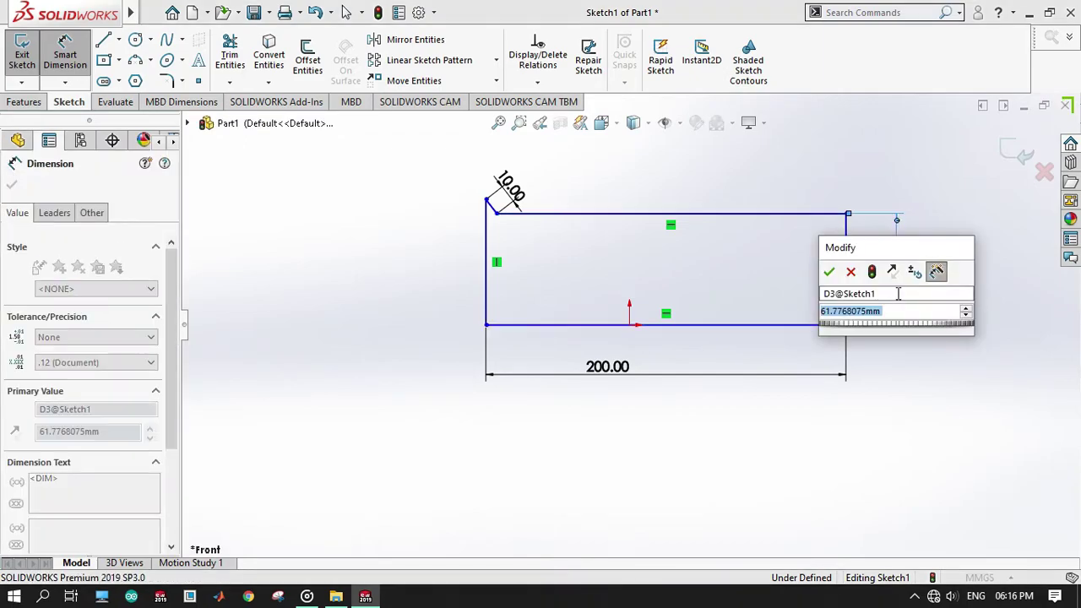
type("1")
key("Return")
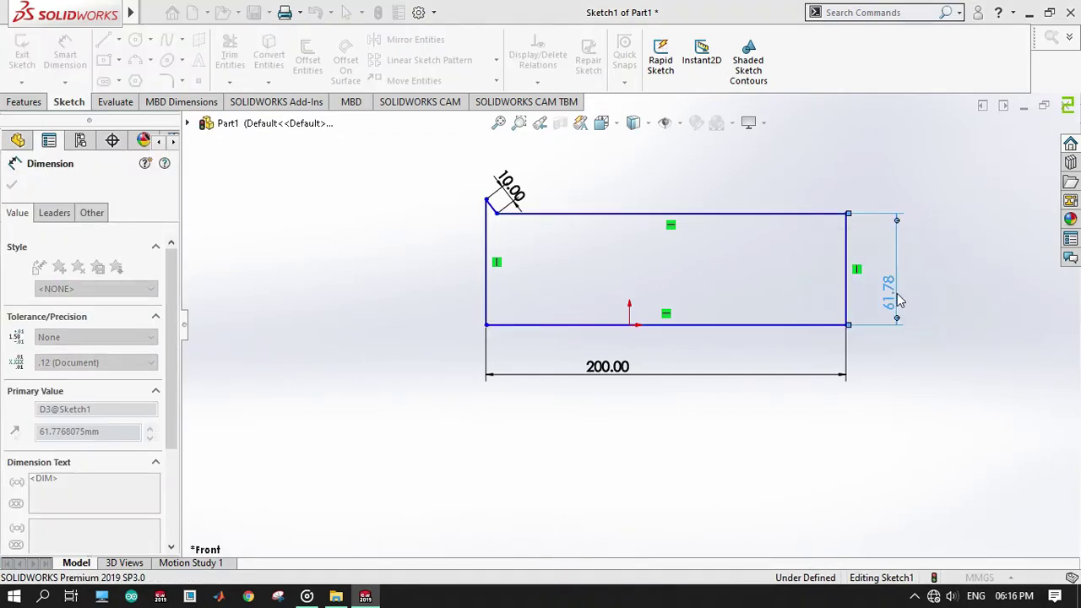
scroll(447, 259, "down", 2)
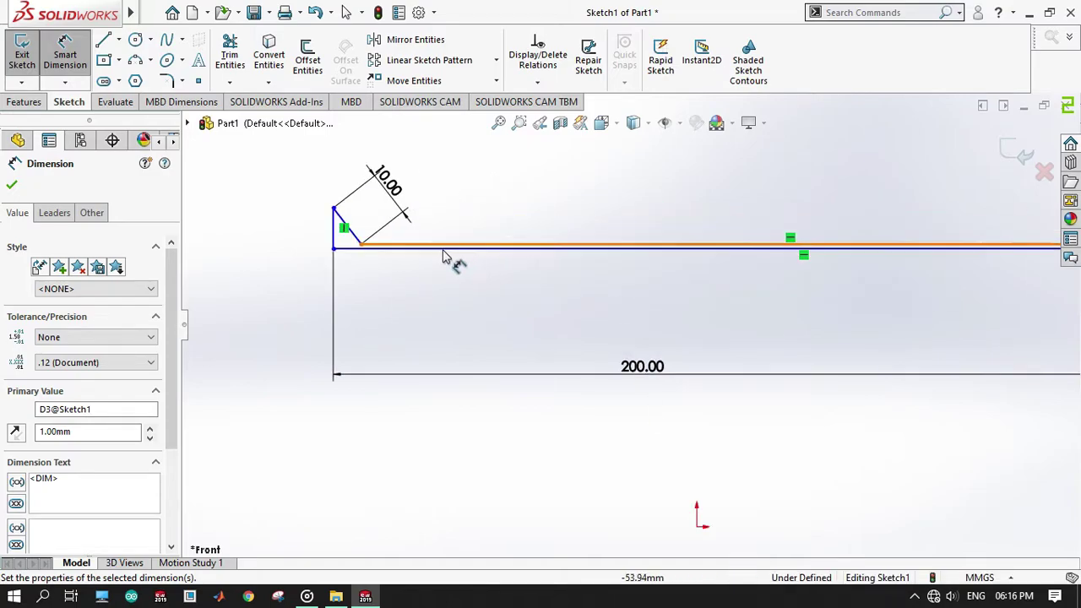
scroll(403, 246, "down", 1)
scroll(338, 254, "down", 2)
left_click(334, 253)
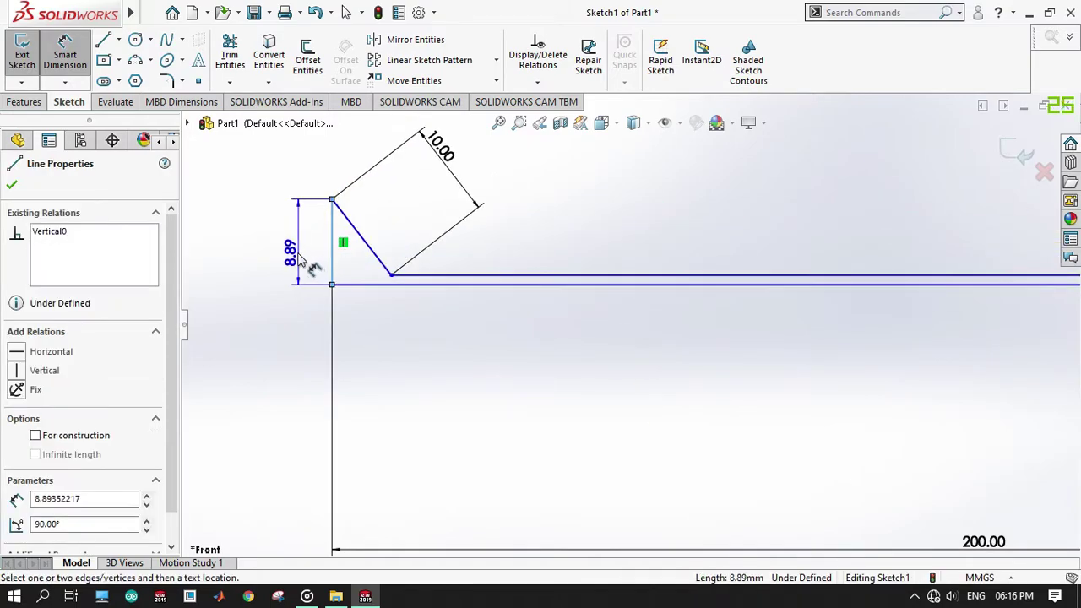
left_click(299, 254)
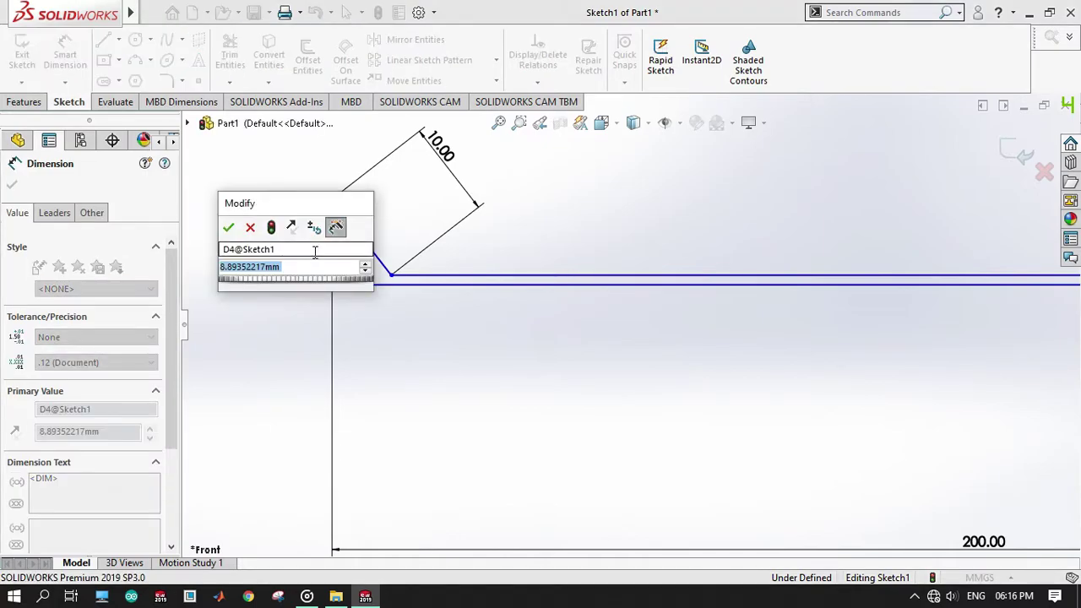
type("6")
key("Return")
Change the gap dimension to 5 mm, then to the final 3 mm thickness
scroll(361, 344, "up", 2)
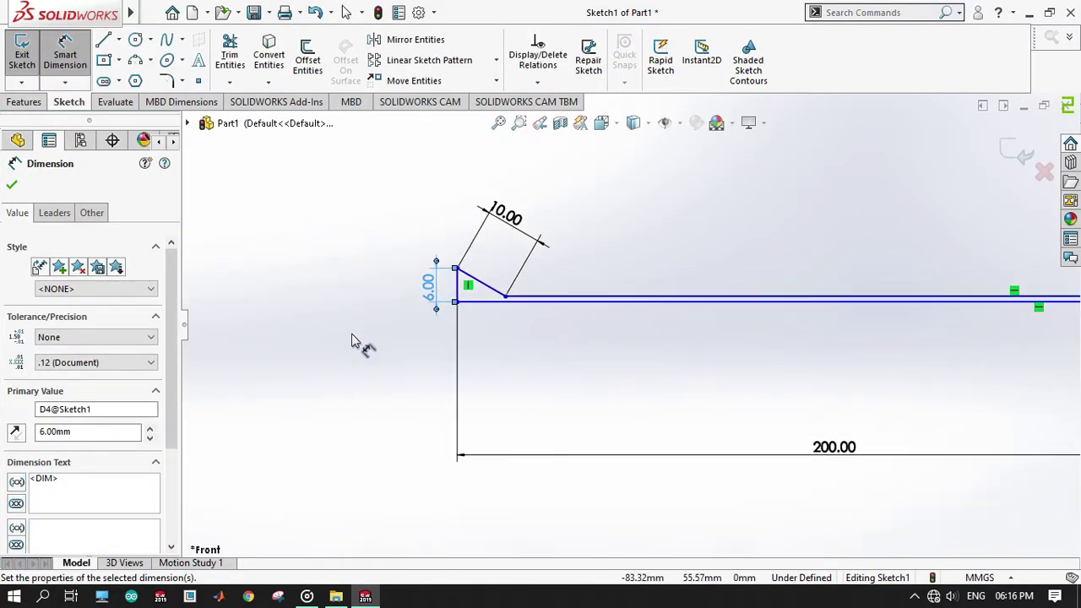
scroll(369, 346, "up", 2)
scroll(562, 372, "up", 2)
scroll(734, 371, "up", 1)
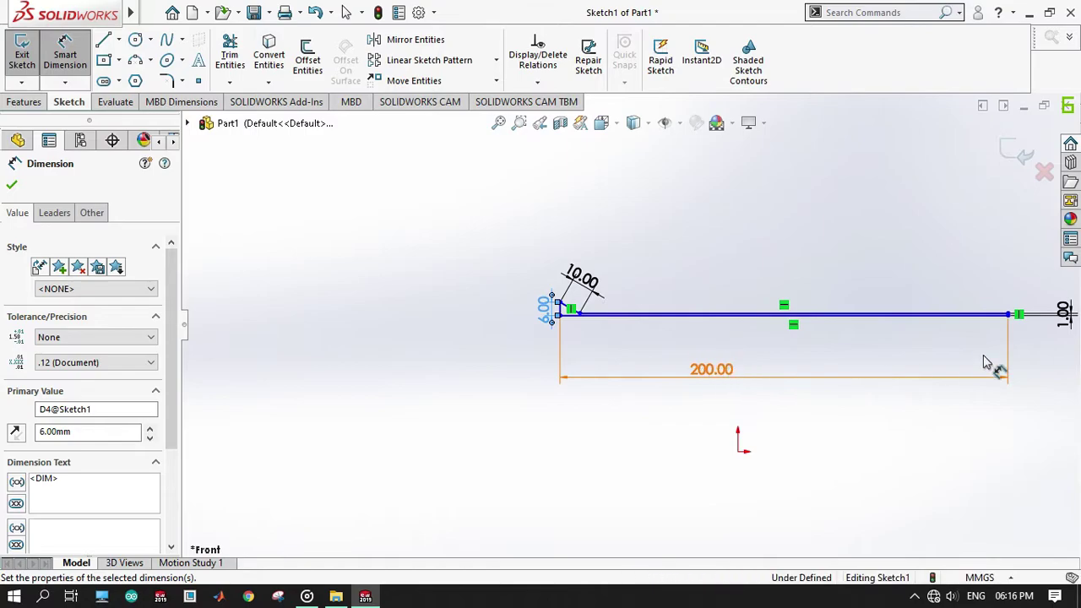
double_click(1064, 314)
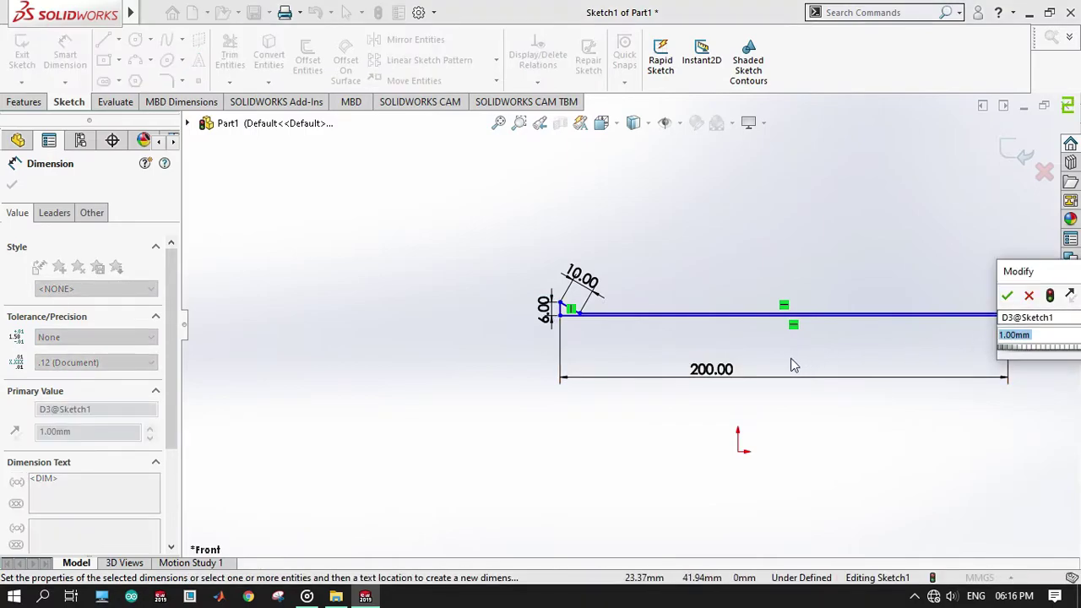
type("5")
key("Return")
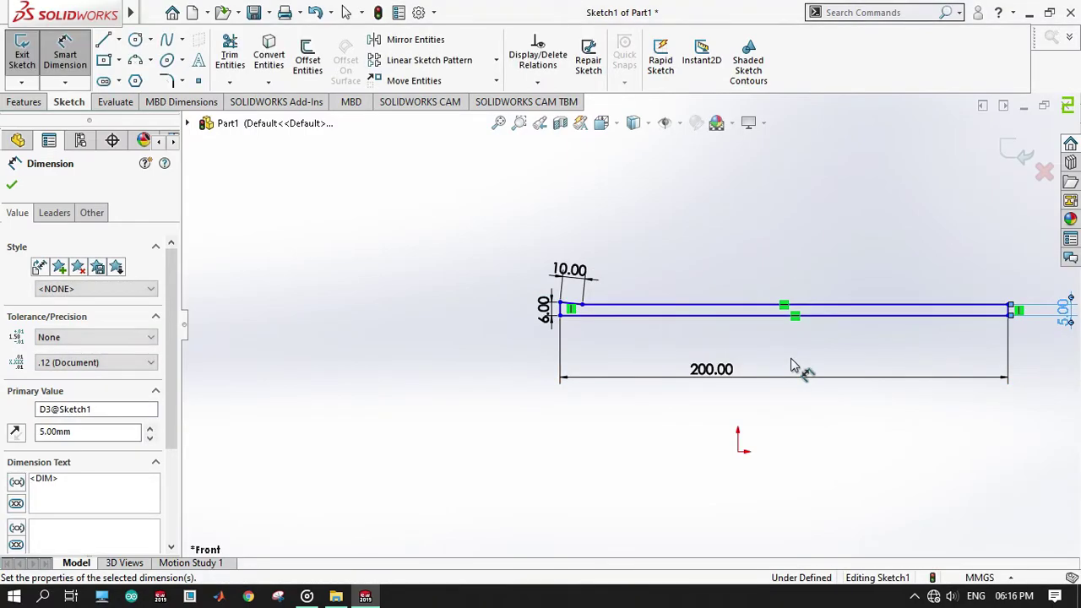
double_click(1069, 318)
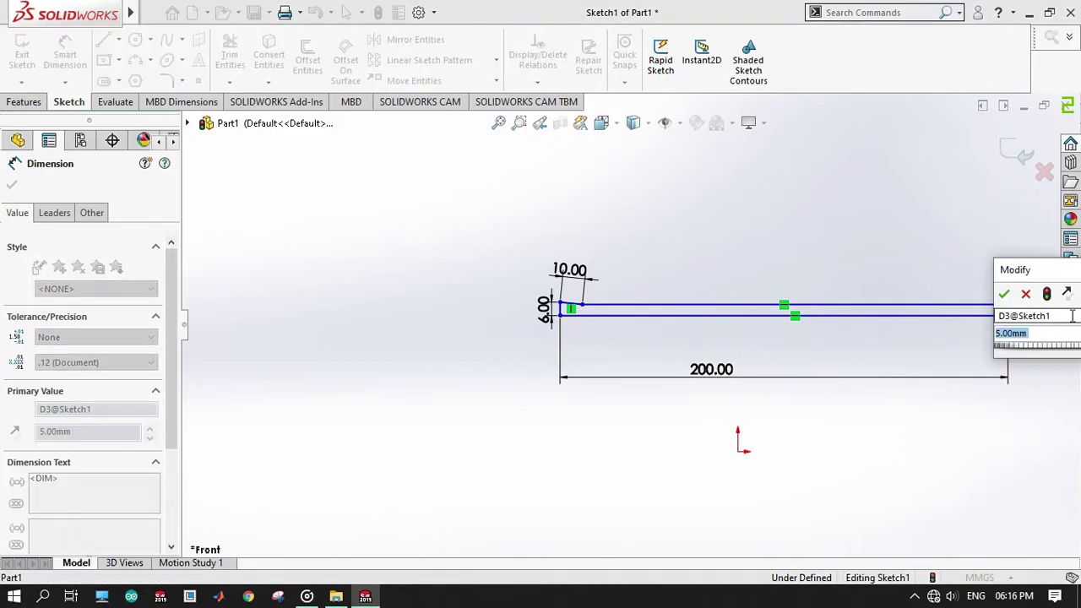
type("3")
key("Return")
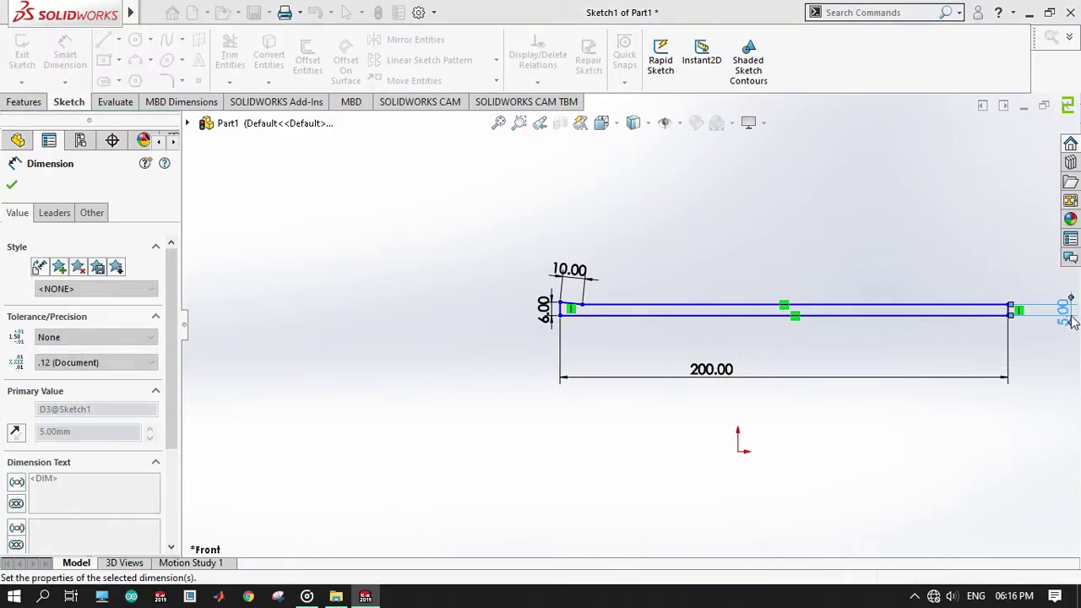
scroll(693, 386, "up", 2)
scroll(886, 284, "down", 3)
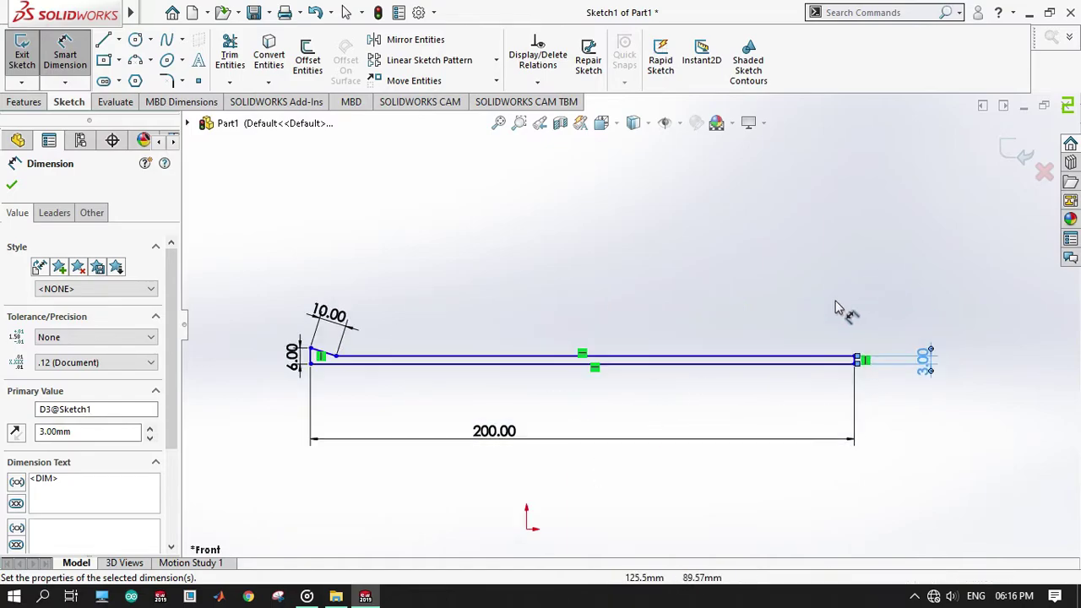
scroll(427, 367, "down", 2)
scroll(433, 380, "up", 2)
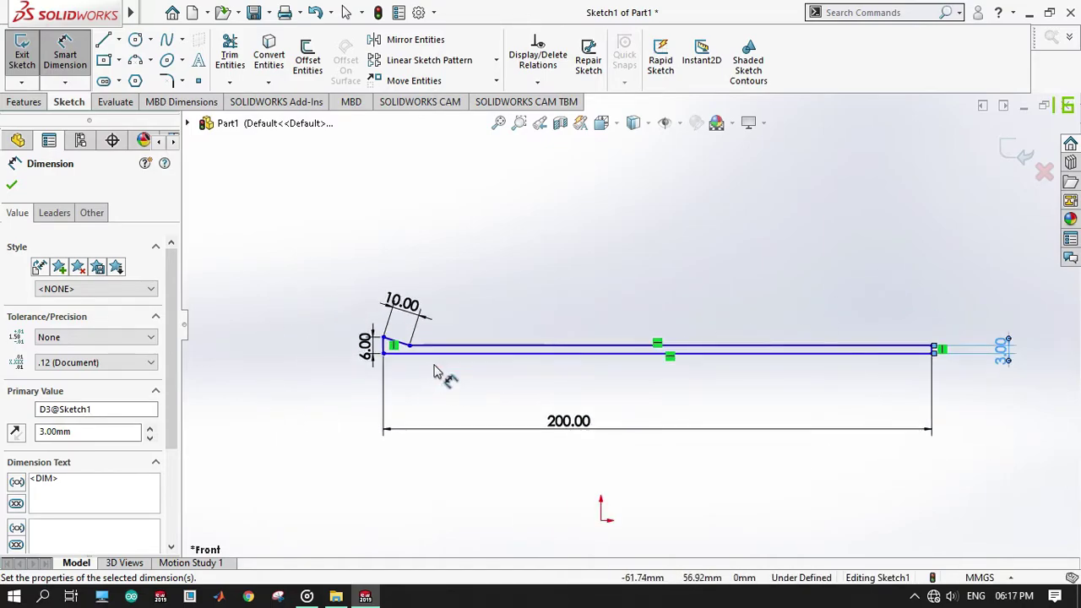
scroll(434, 369, "up", 1)
key("Escape")
Extrude Sketch1 30 mm with the Mid Plane end condition and orbit to inspect the plate
left_click(22, 55)
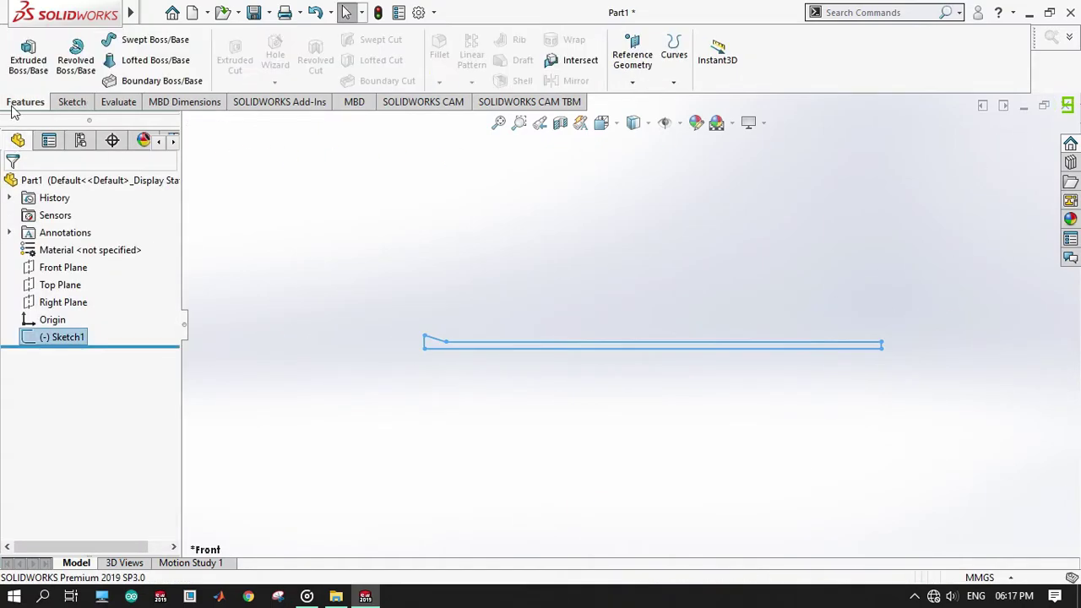
left_click(45, 67)
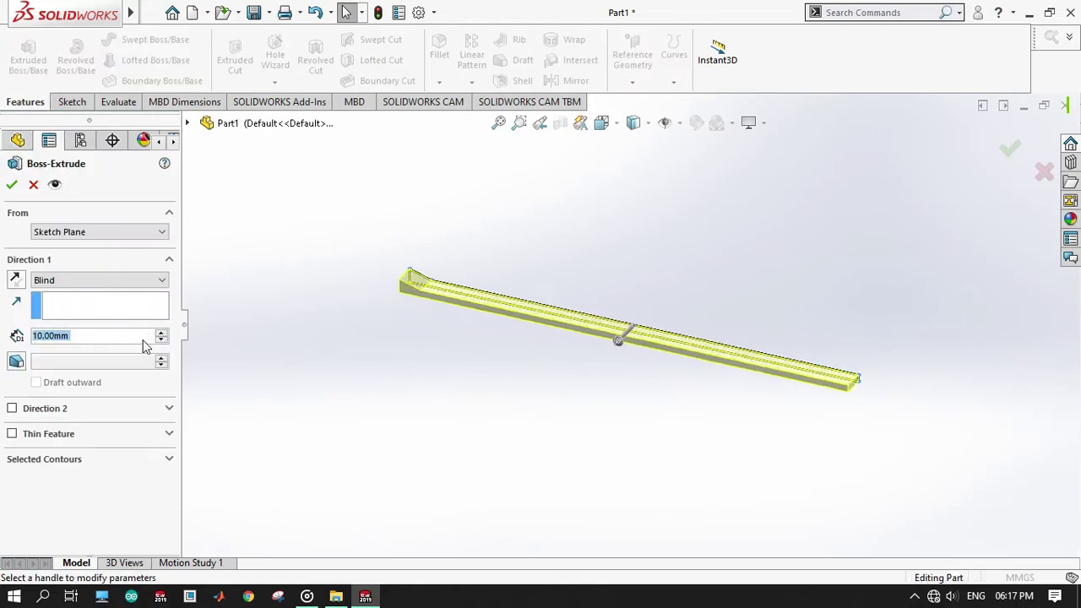
left_click(38, 282)
left_click(46, 351)
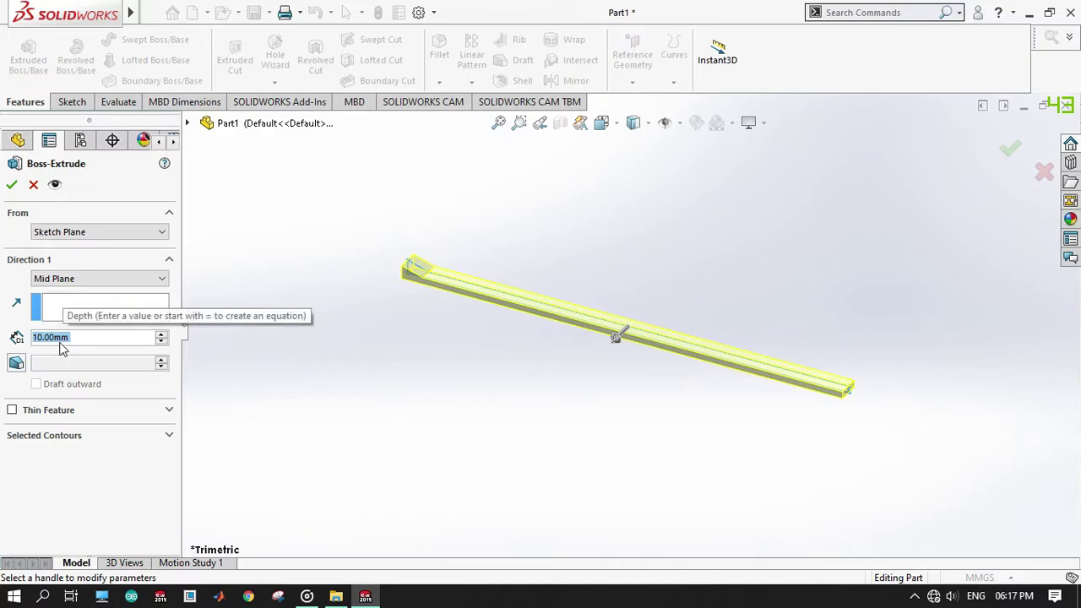
scroll(61, 342, "up", 4)
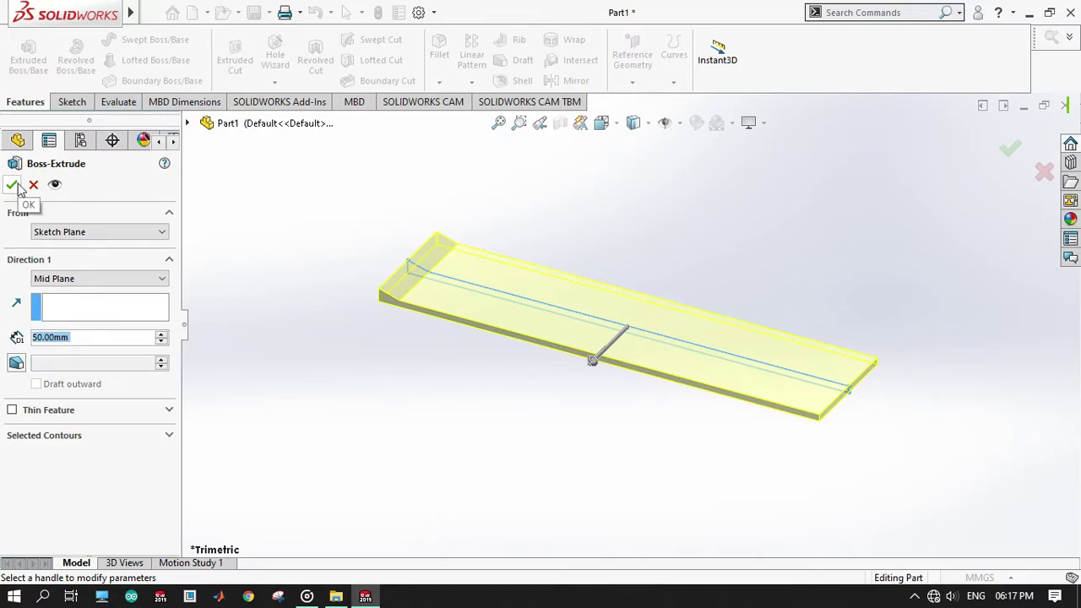
type("30")
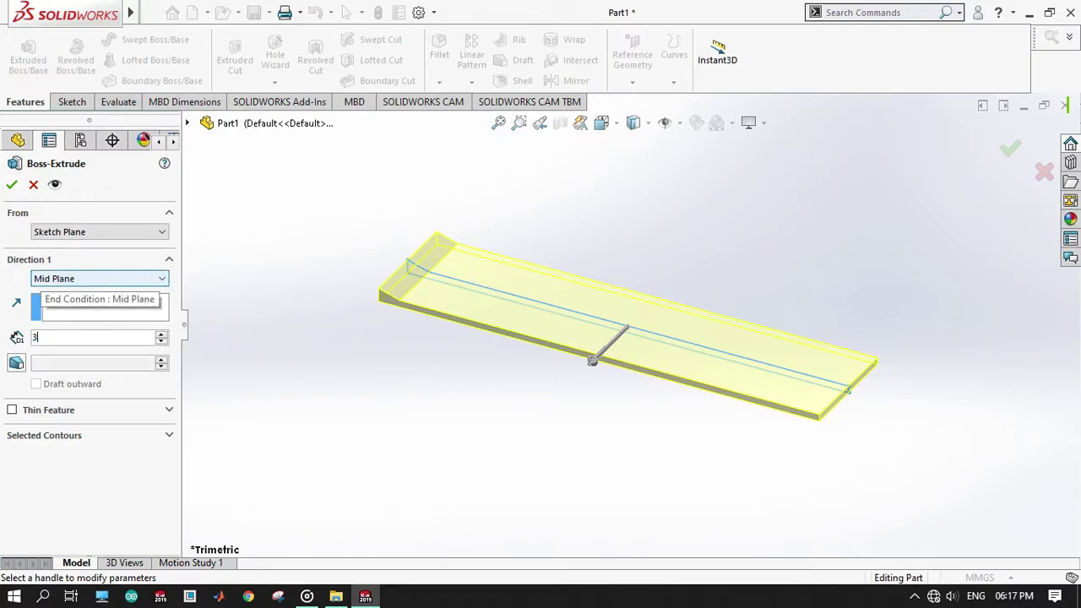
key("Return")
key("Return")
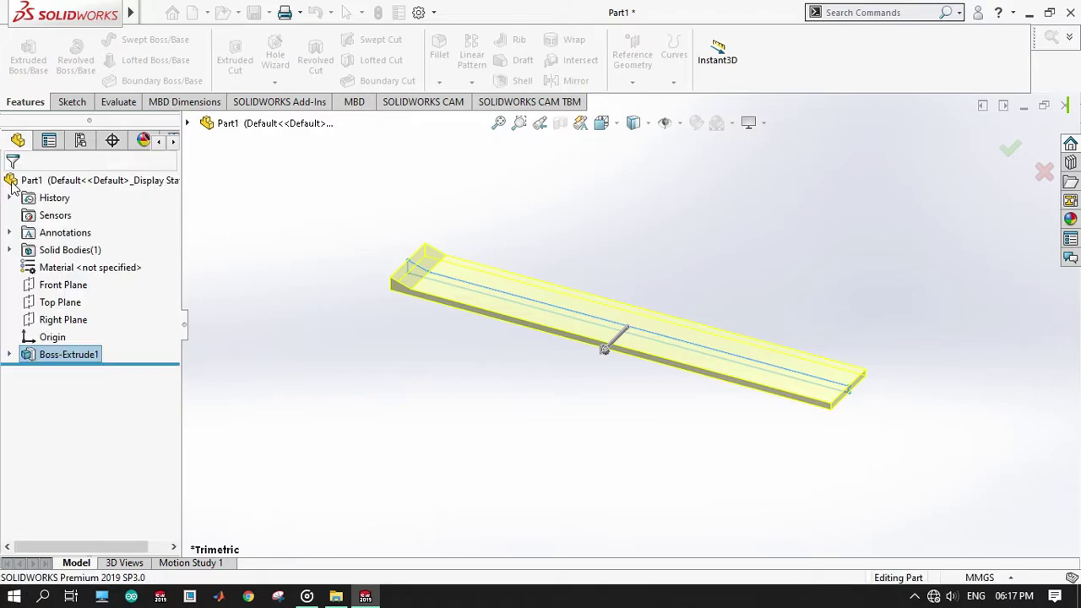
mouse_move(449, 440)
middle_mouse_down()
mouse_move(457, 309)
mouse_move(495, 355)
mouse_move(459, 352)
middle_mouse_up()
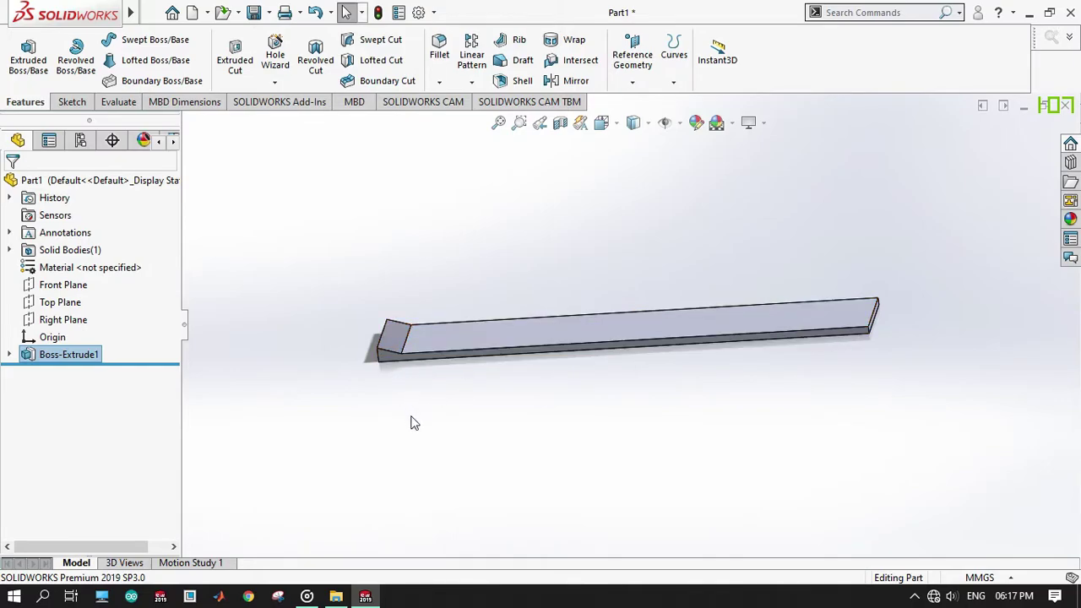
mouse_move(414, 423)
middle_mouse_down()
mouse_move(430, 381)
mouse_move(386, 441)
mouse_move(405, 459)
middle_mouse_up()
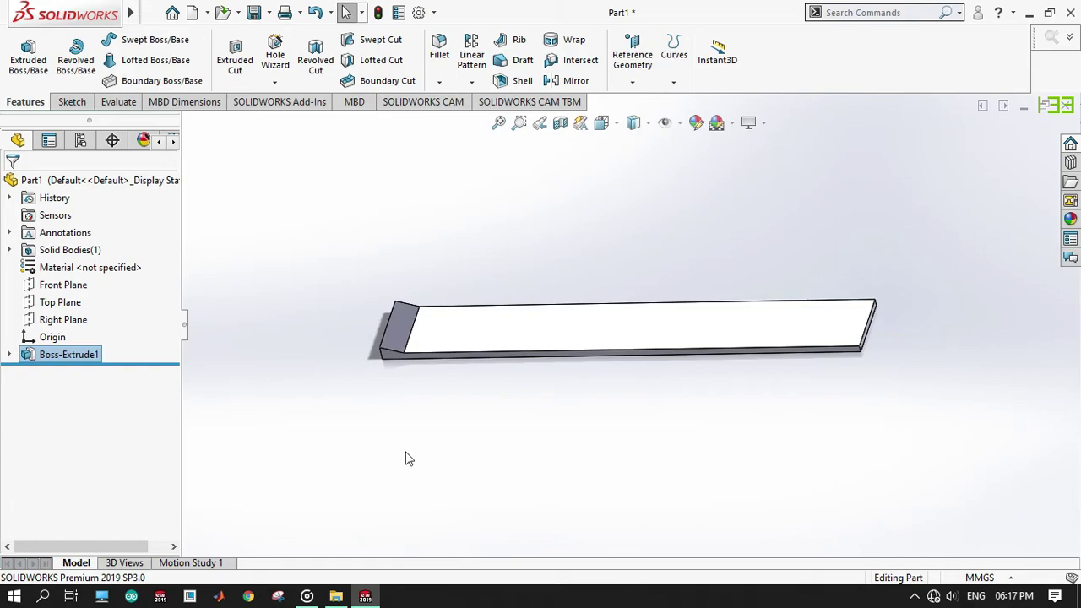
Save the plate part as 'base' in the Motion Analysis folder
left_click(151, 12)
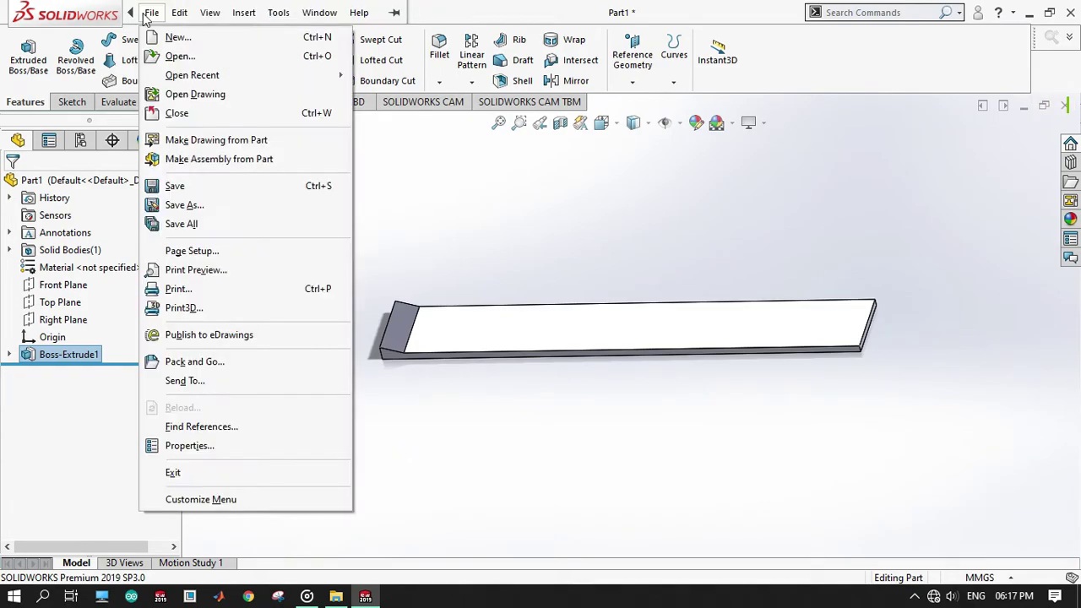
left_click(176, 185)
type("base")
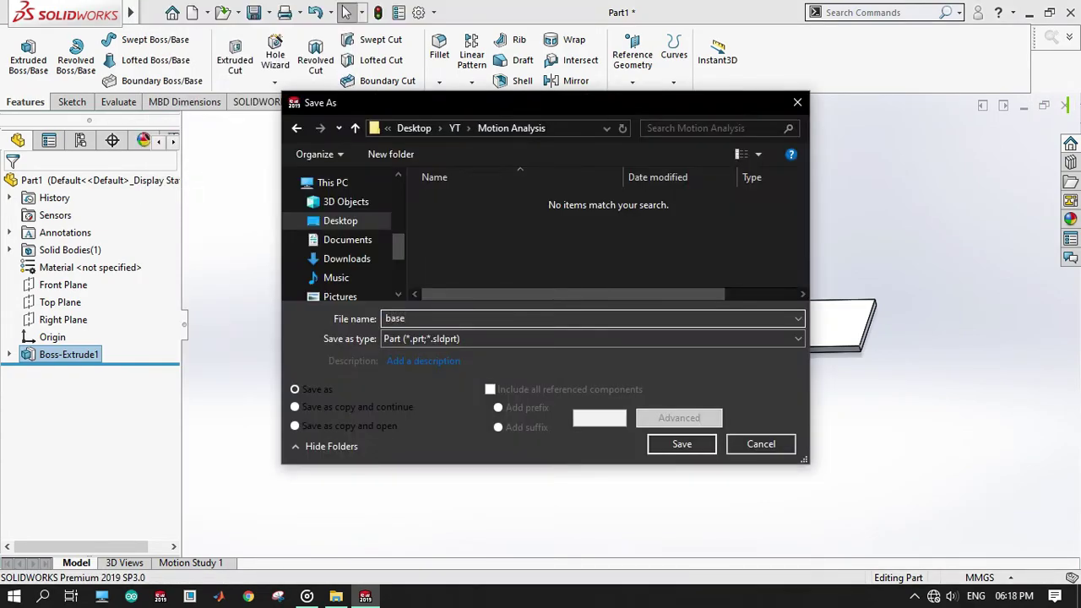
left_click(657, 443)
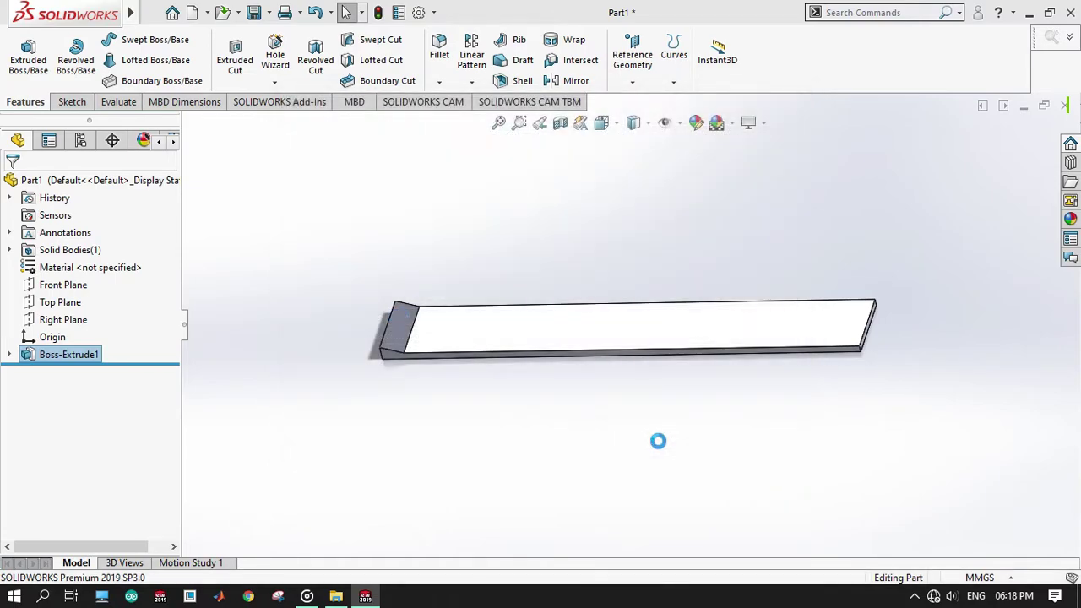
left_click(193, 14)
Create a new empty part and save it as 'ball' in the Motion Analysis folder
double_click(302, 199)
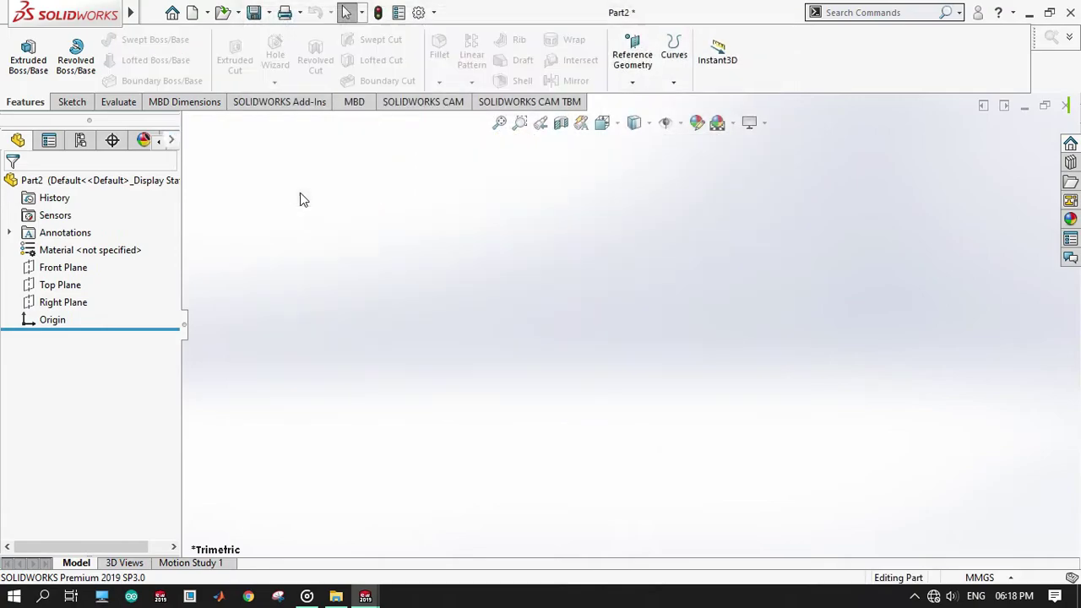
left_click(151, 13)
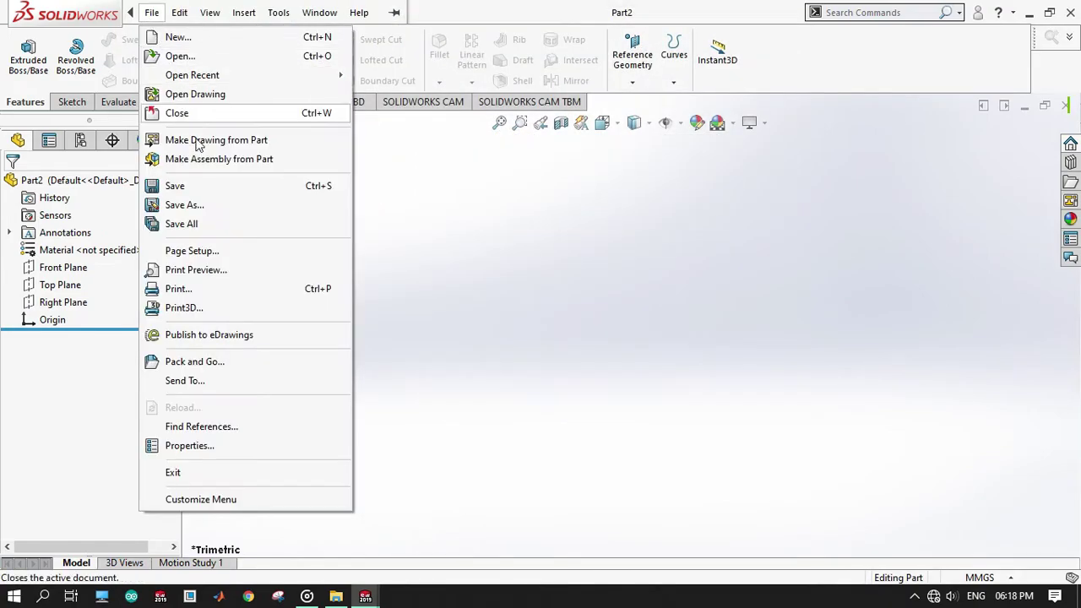
left_click(225, 188)
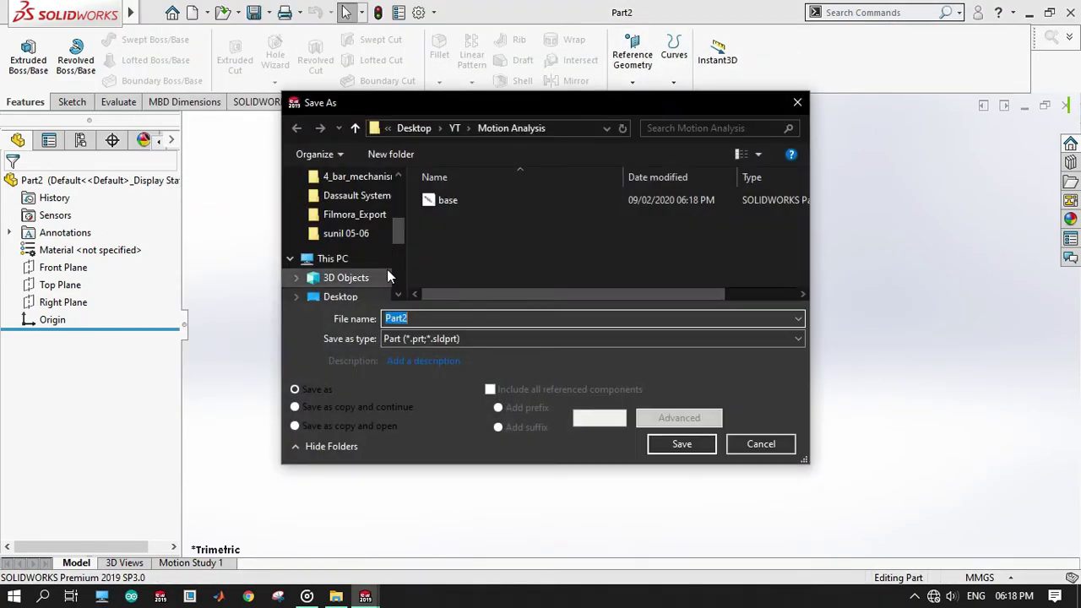
type("ball")
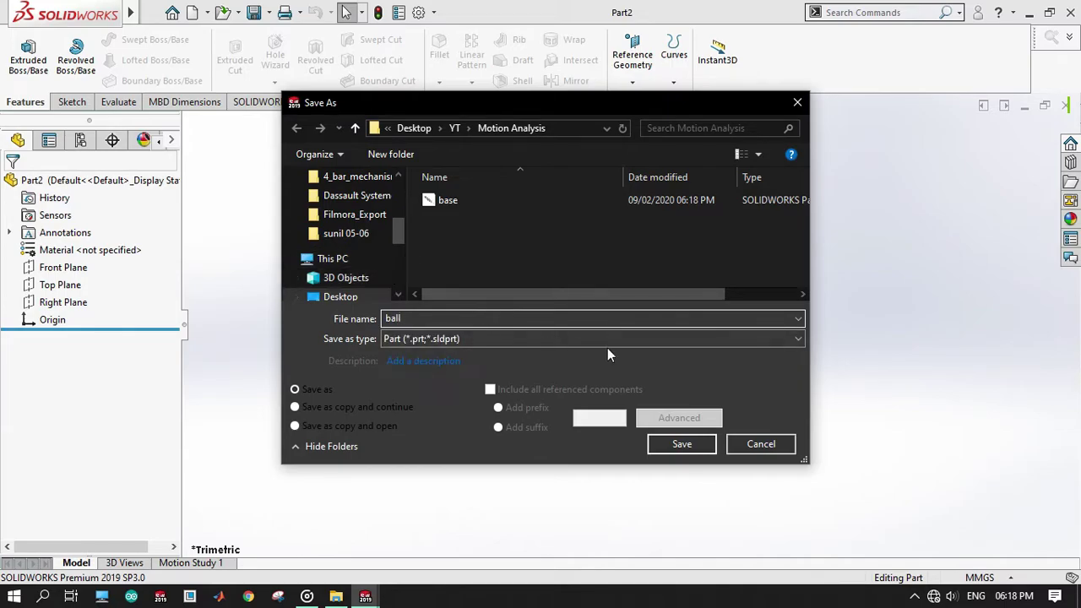
left_click(663, 445)
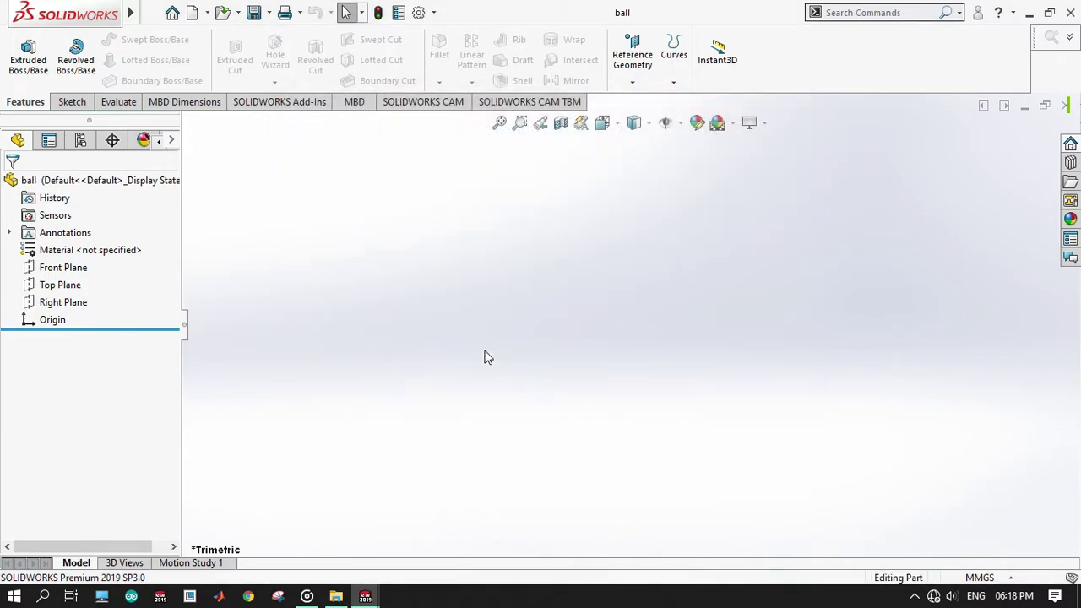
On the Right Plane, sketch a three-point half-circle arc closed by a vertical line
left_click(63, 303)
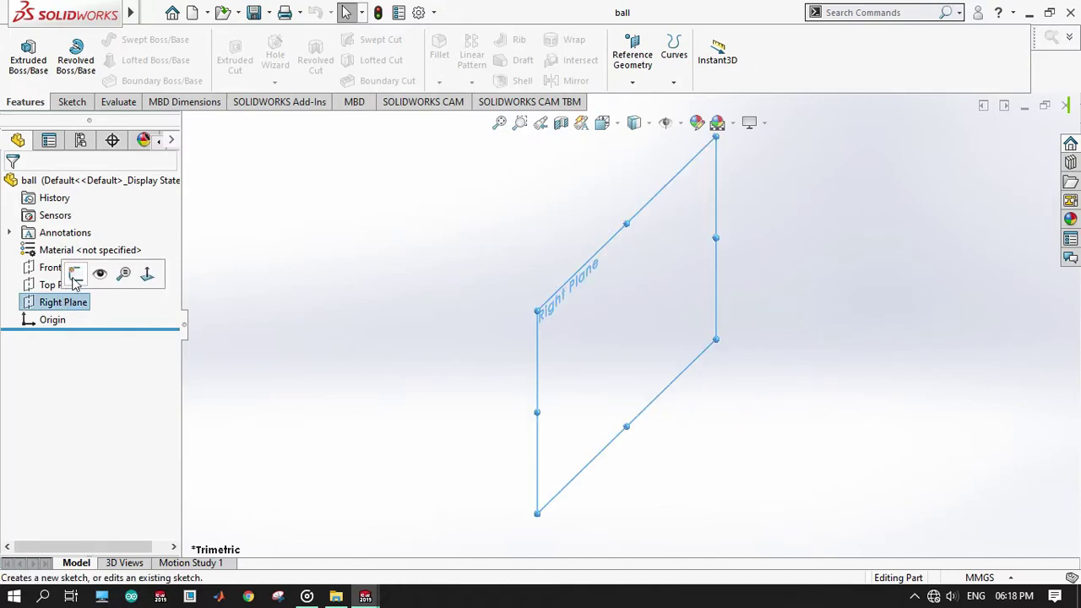
left_click(74, 271)
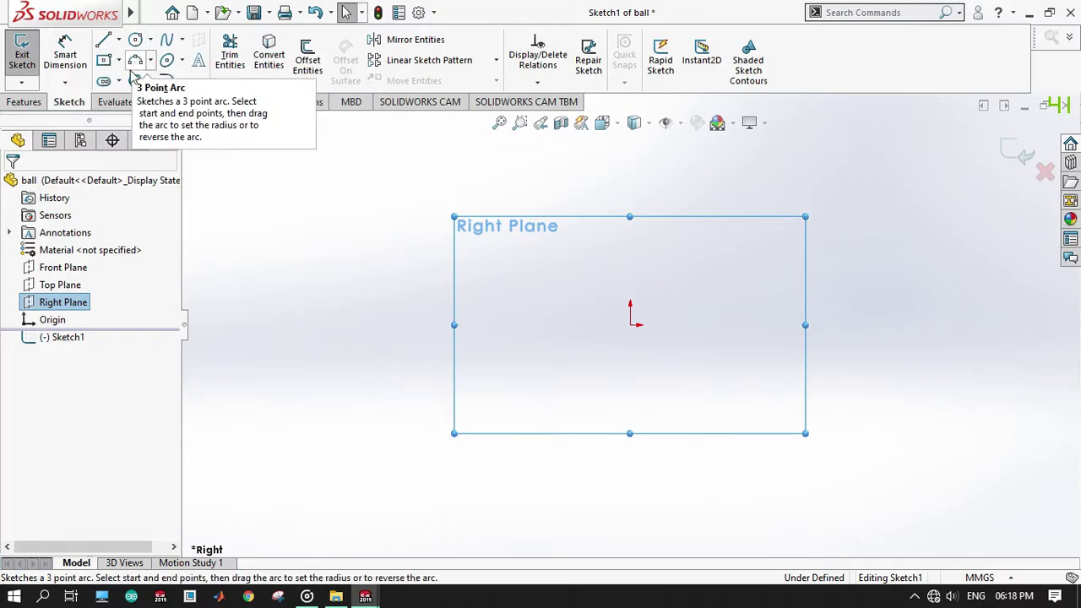
left_click(135, 60)
left_click(629, 281)
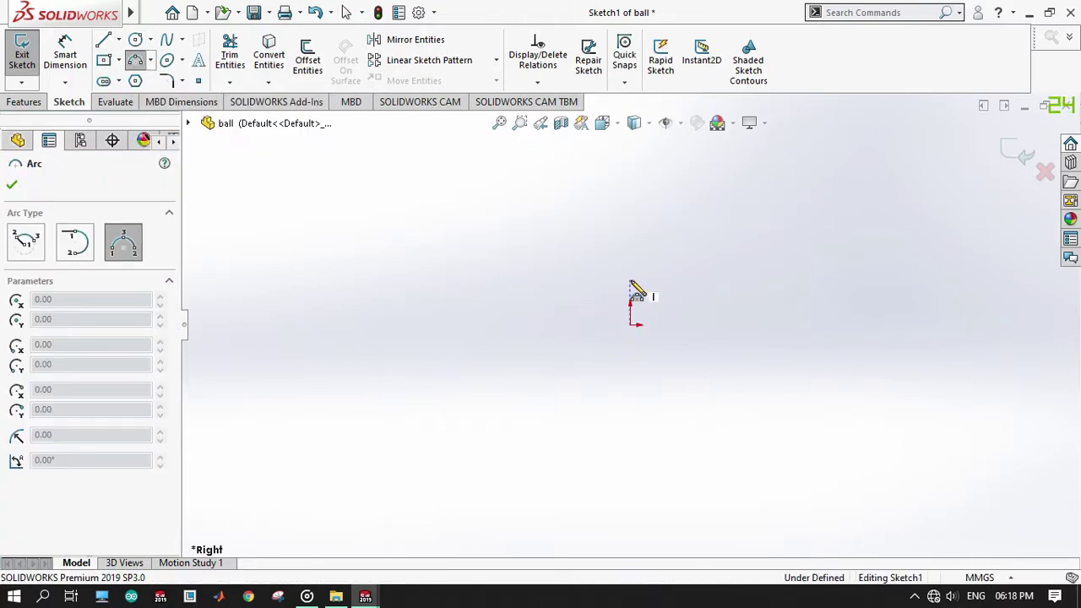
left_click(632, 377)
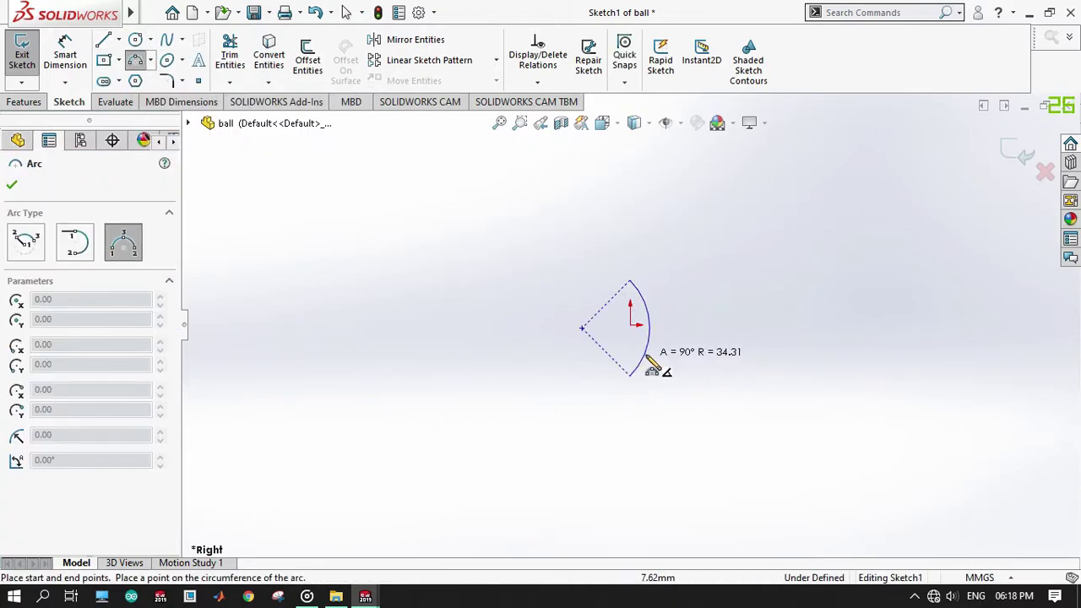
left_click(675, 362)
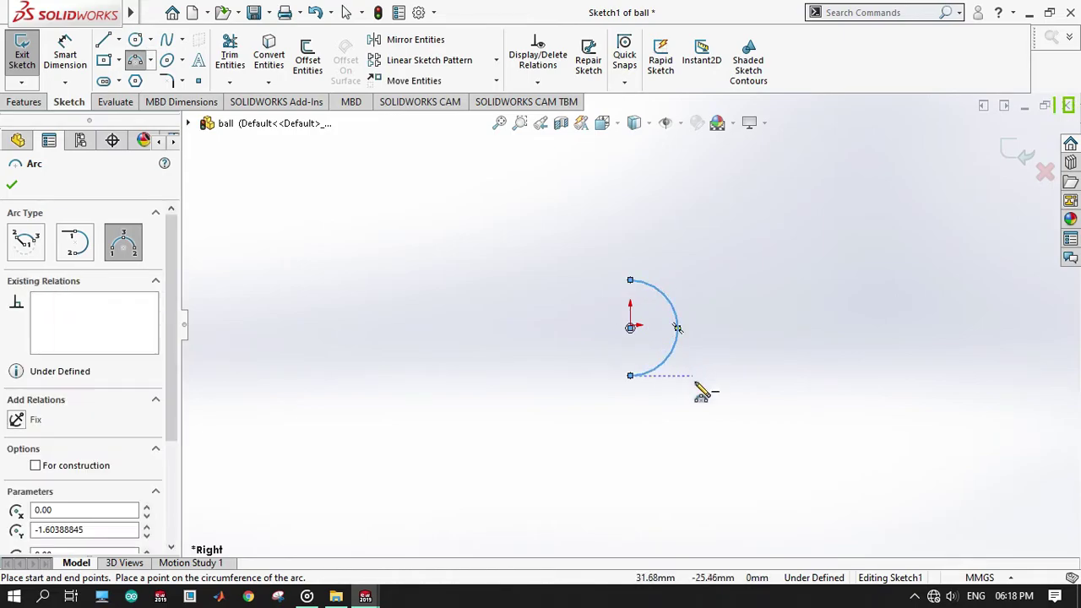
left_click(103, 41)
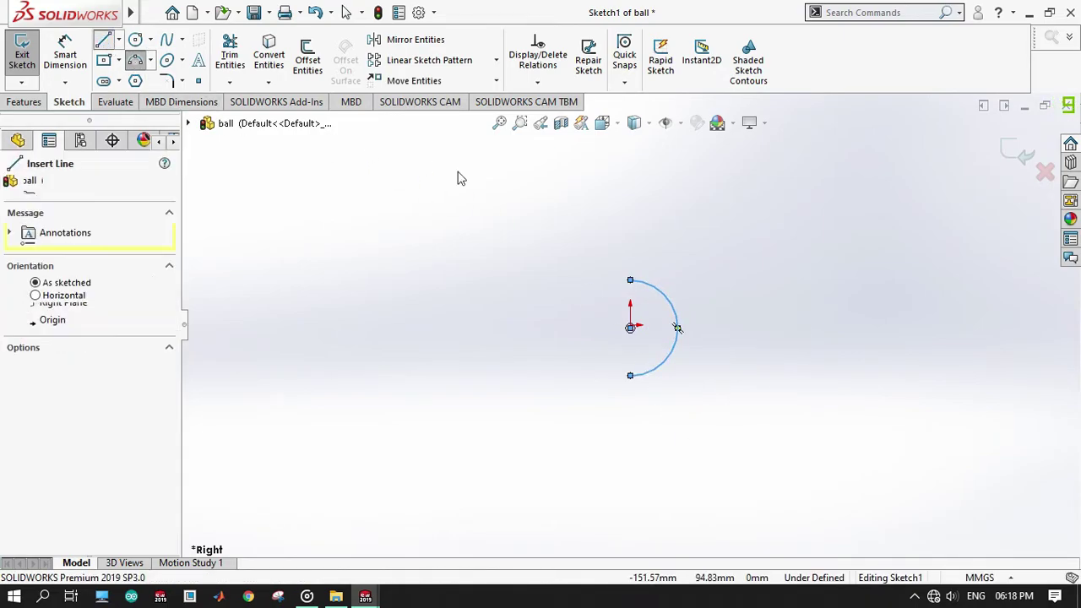
left_click(630, 281)
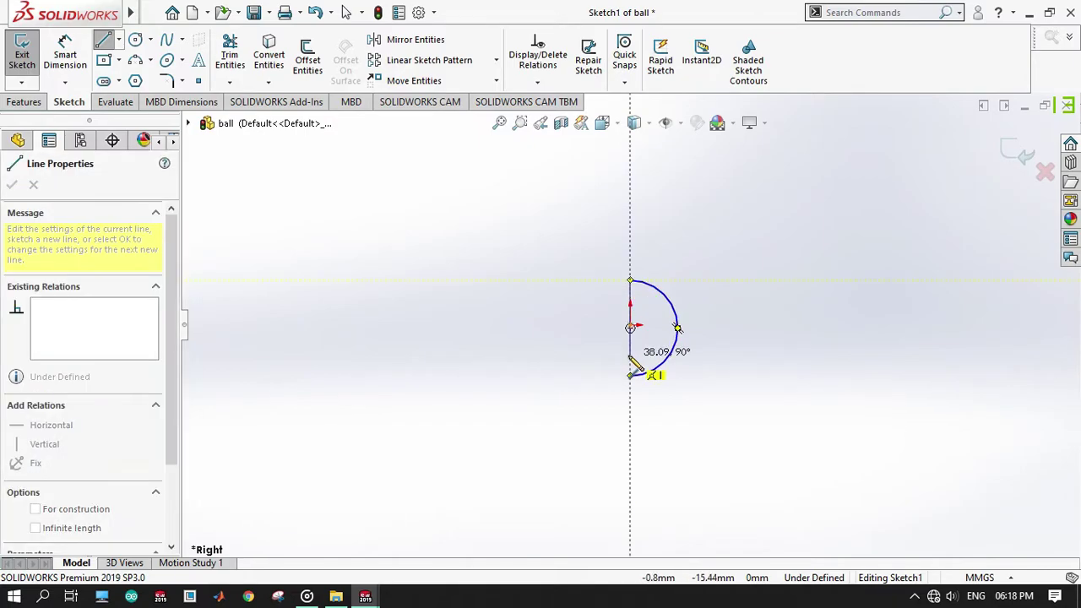
left_click(630, 375)
Dimension the arc radius to 5 mm
left_click(59, 60)
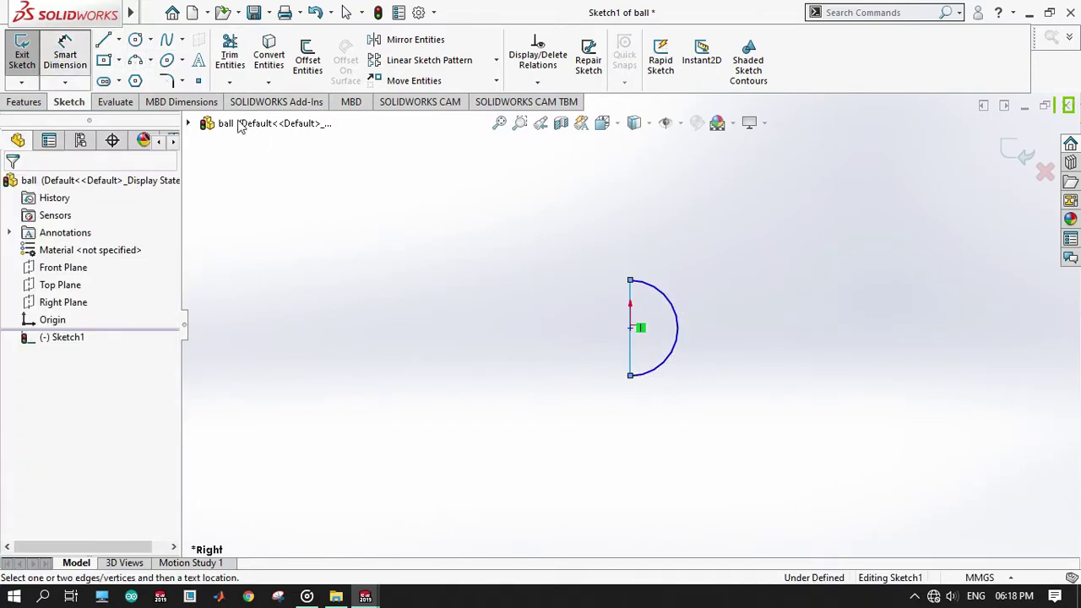
left_click(676, 316)
left_click(703, 275)
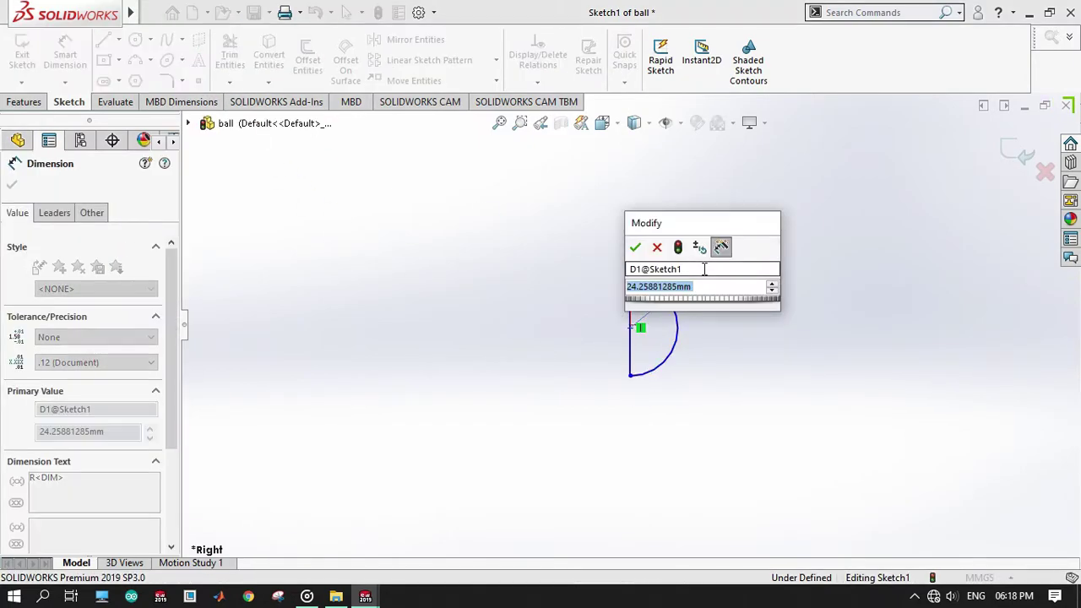
type("5")
key("Return")
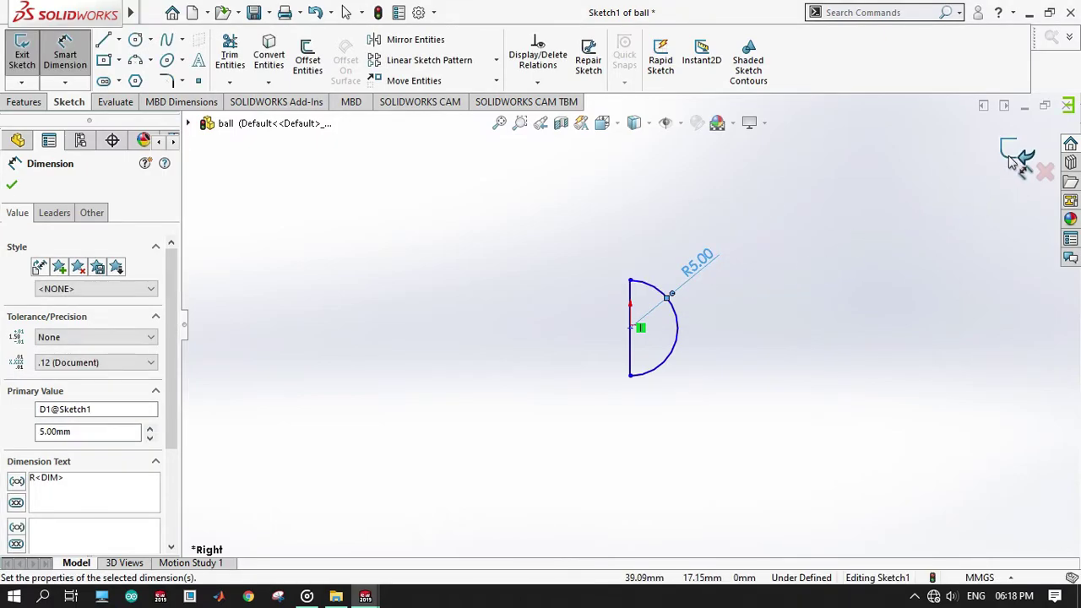
left_click(23, 101)
Revolve the half-circle 360° about its vertical line into a sphere and save the ball part
left_click(95, 58)
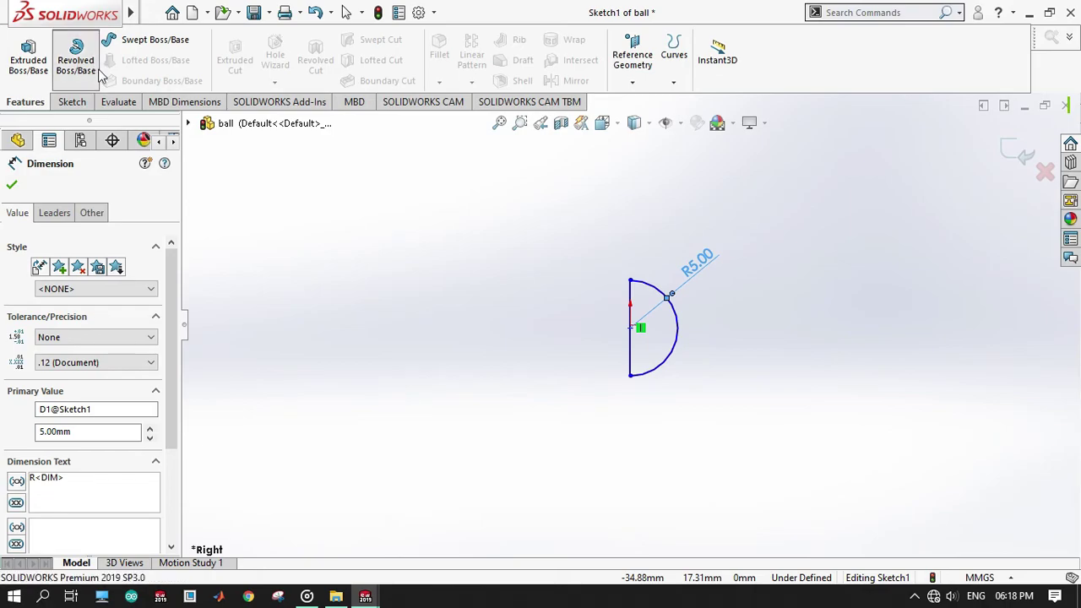
left_click(644, 373)
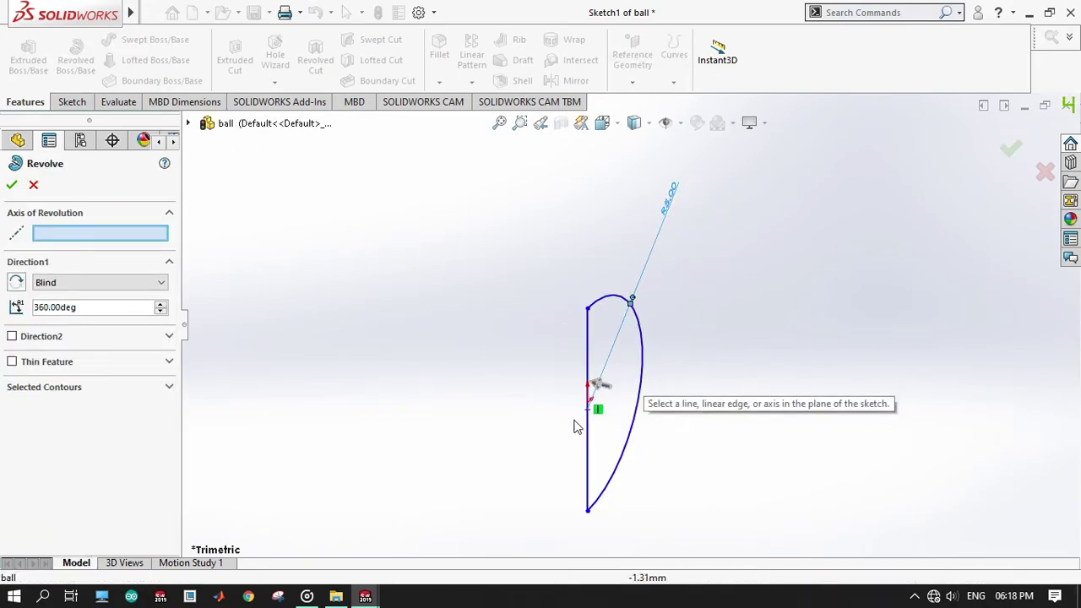
left_click(588, 442)
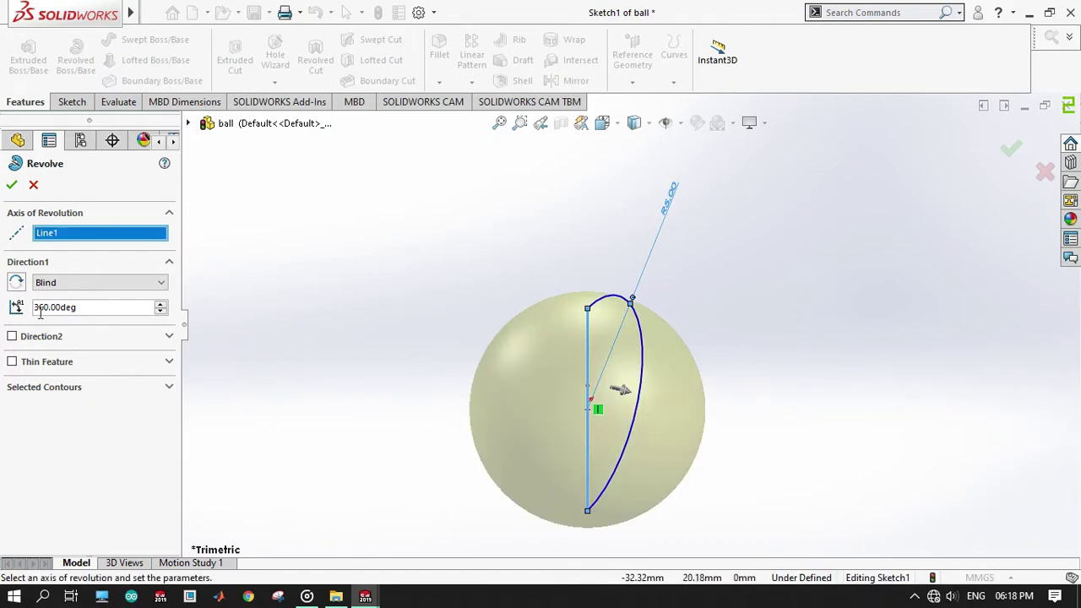
left_click(10, 186)
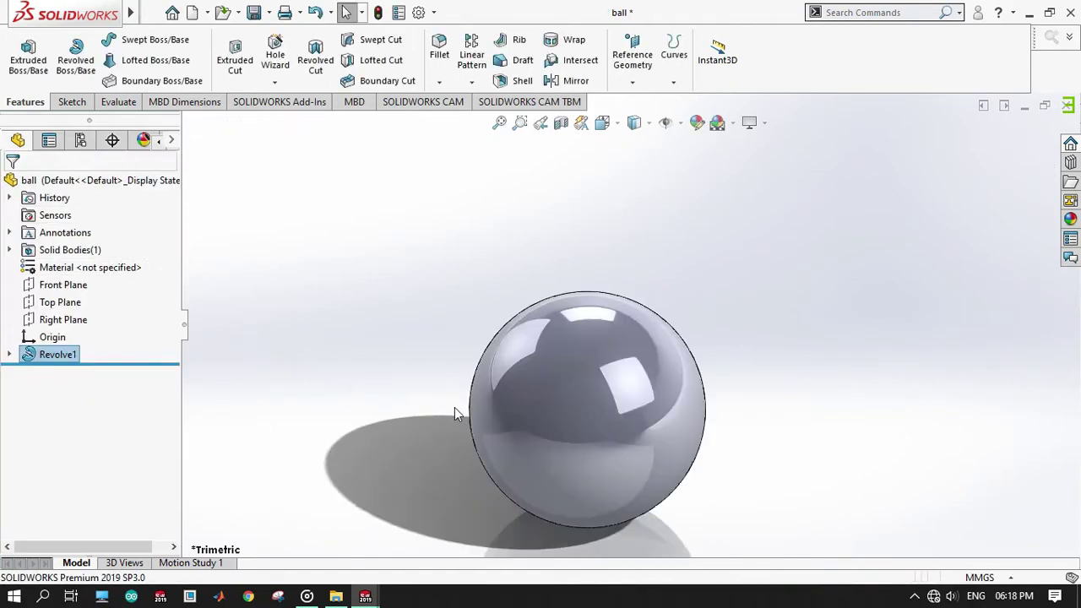
key("z")
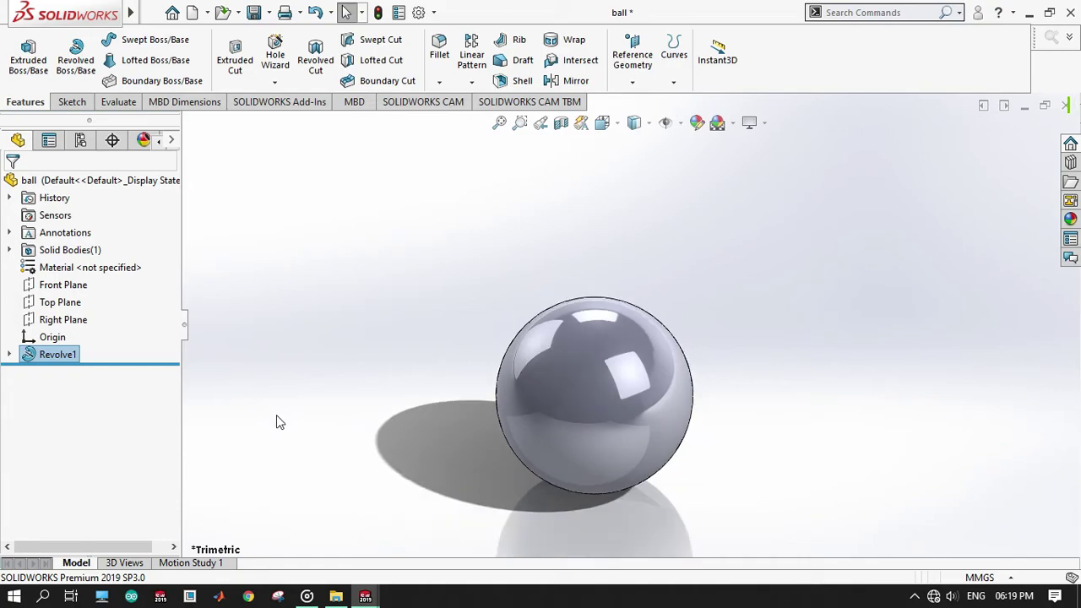
key("z")
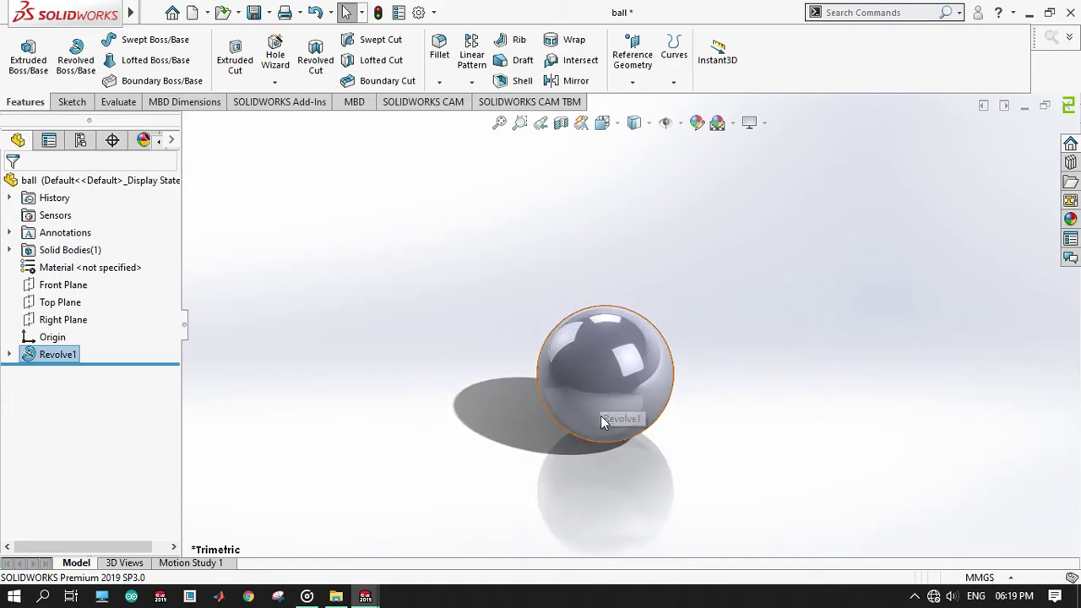
key("ctrl+s")
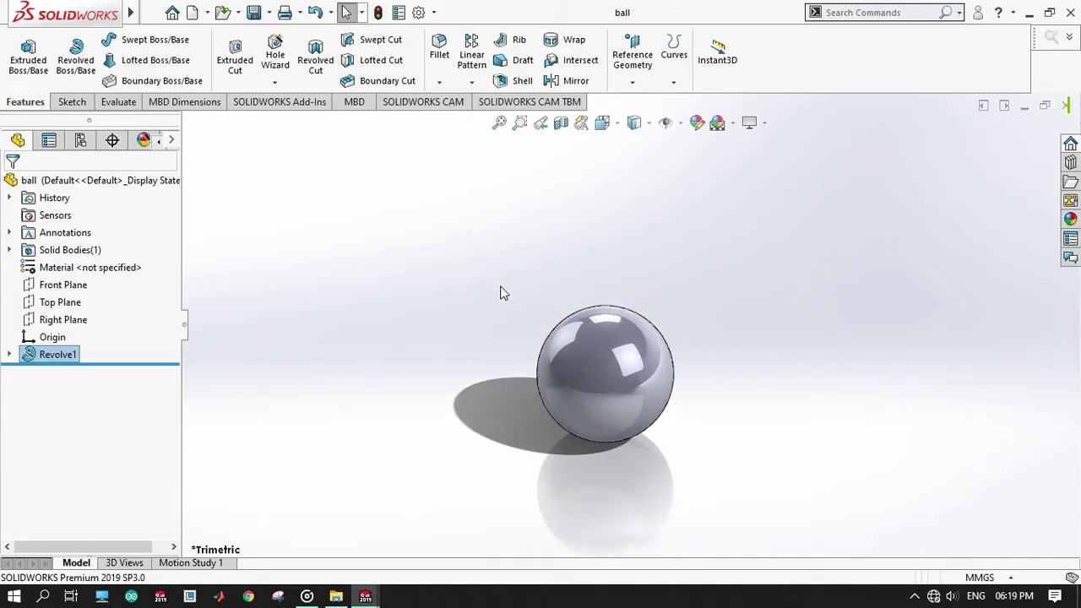
Apply a red colour appearance to the whole sphere body
left_click(697, 122)
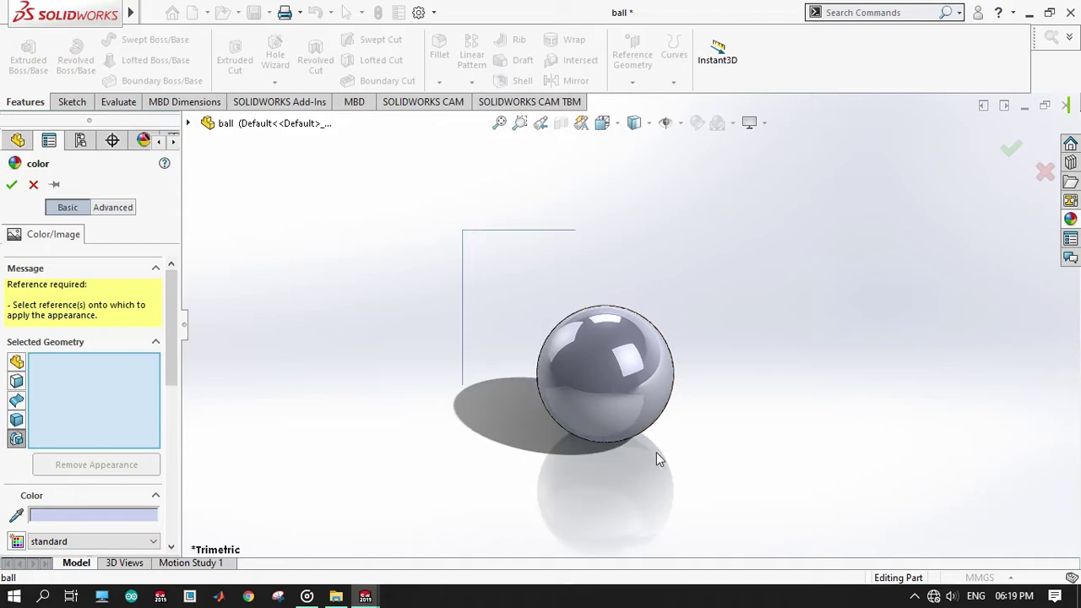
left_click_drag(656, 453, 736, 502)
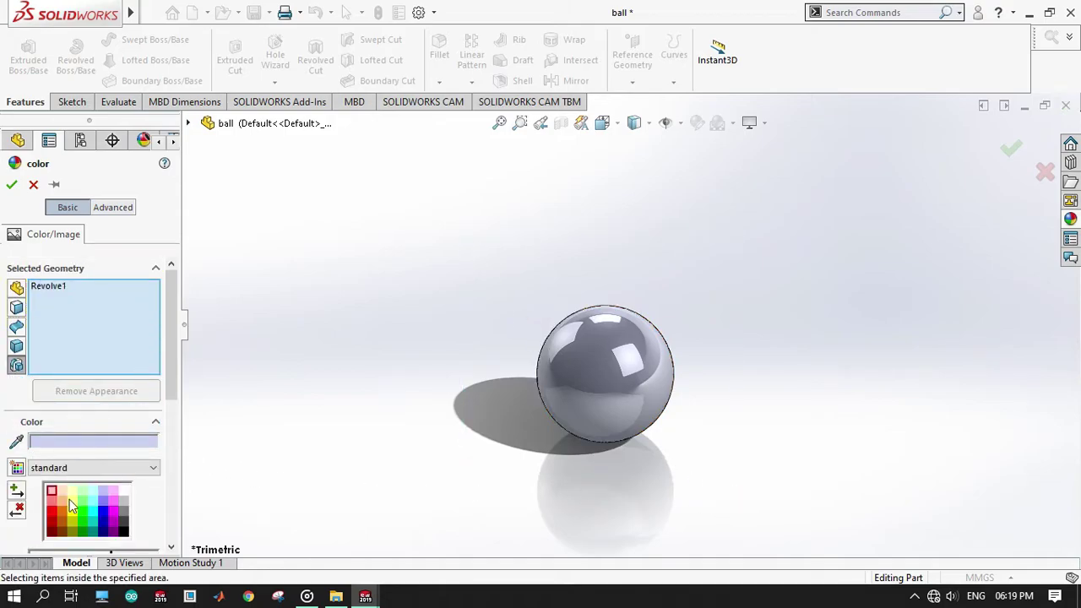
left_click(51, 512)
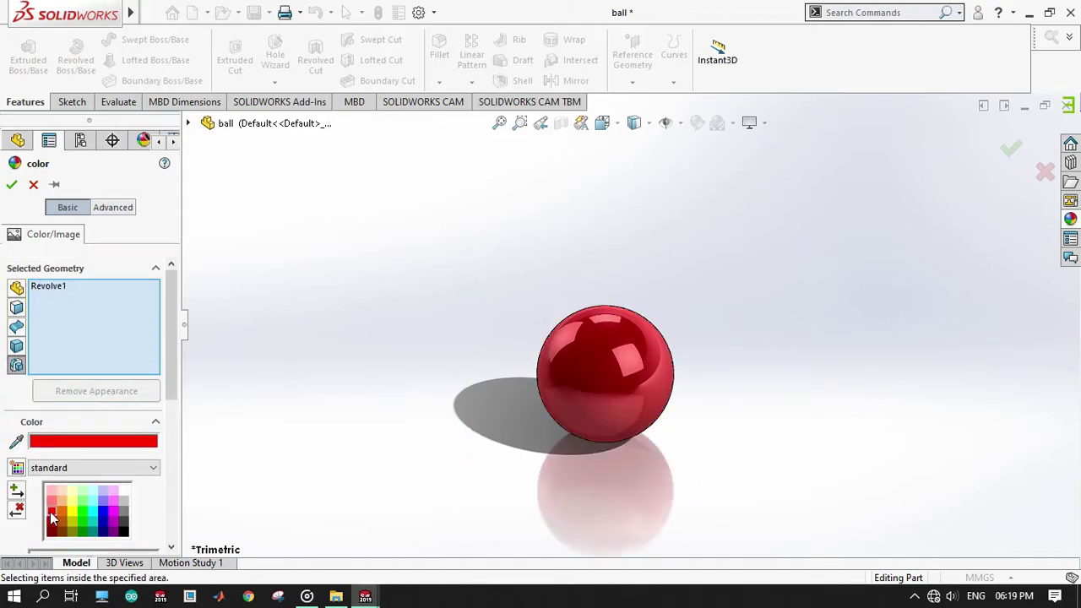
left_click(11, 185)
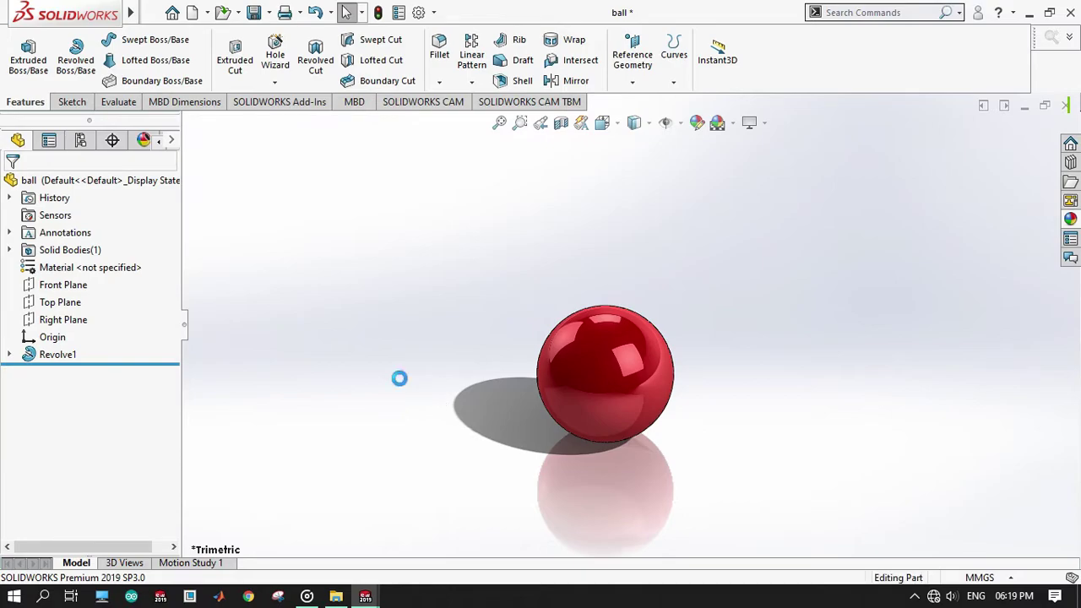
Create a new part and save it as 'object' in the Motion Analysis folder
left_click(193, 12)
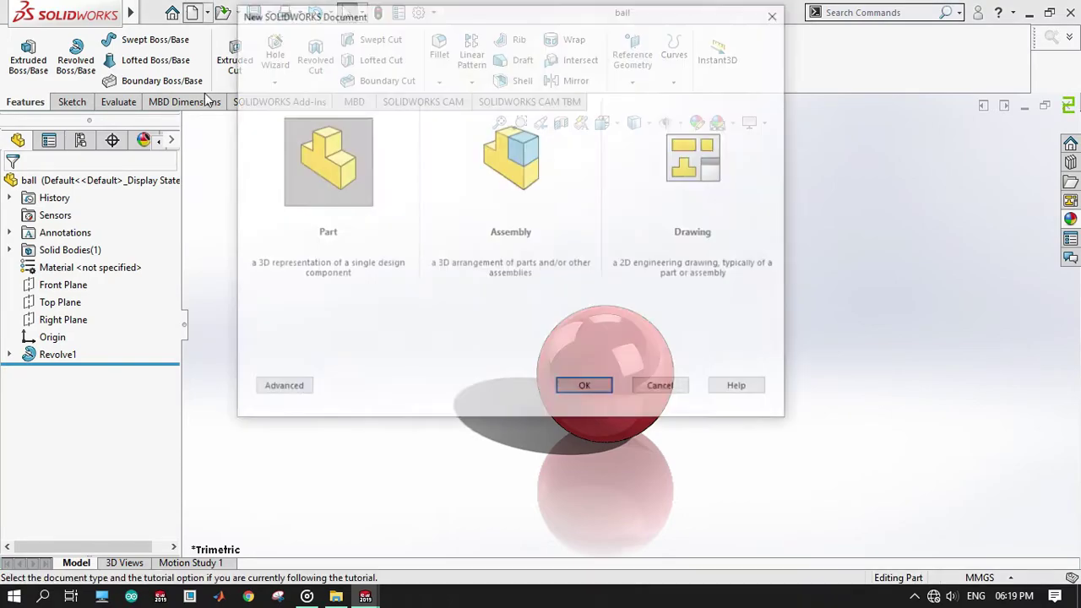
double_click(315, 198)
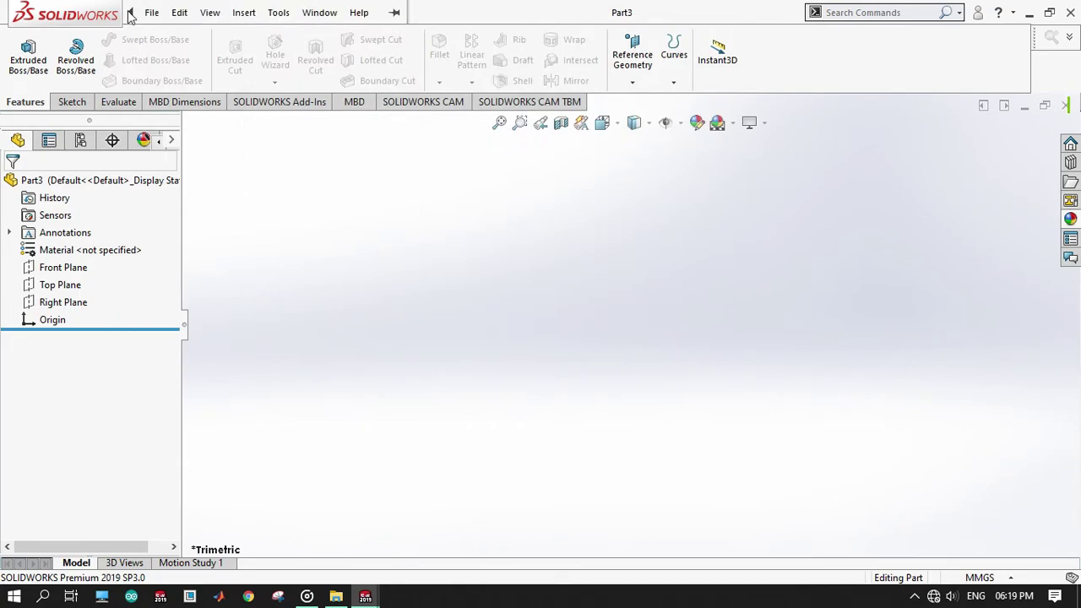
left_click(150, 12)
left_click(200, 186)
type("object")
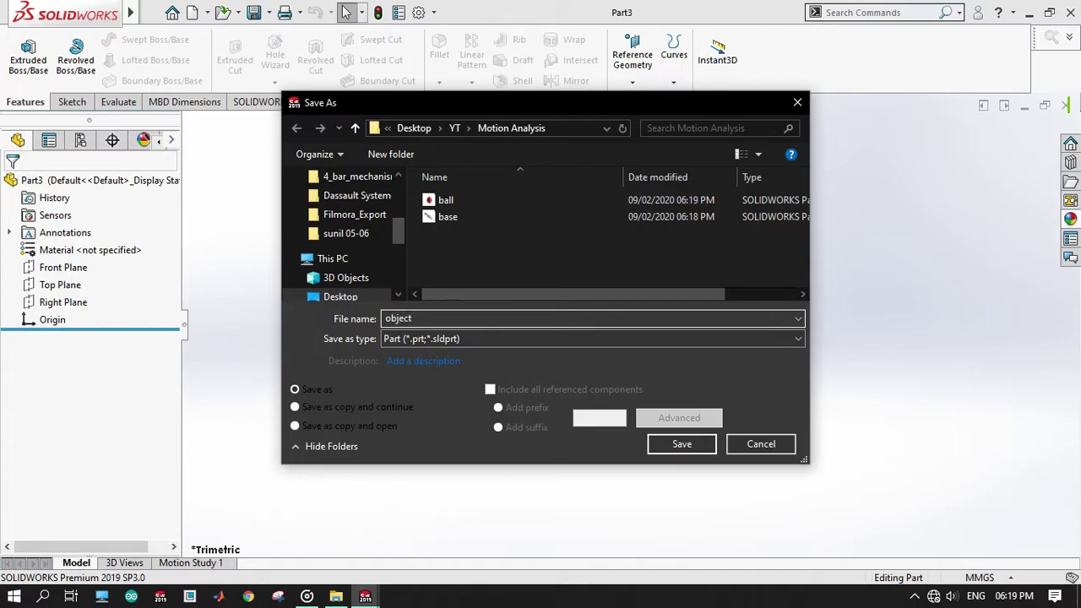
key("Return")
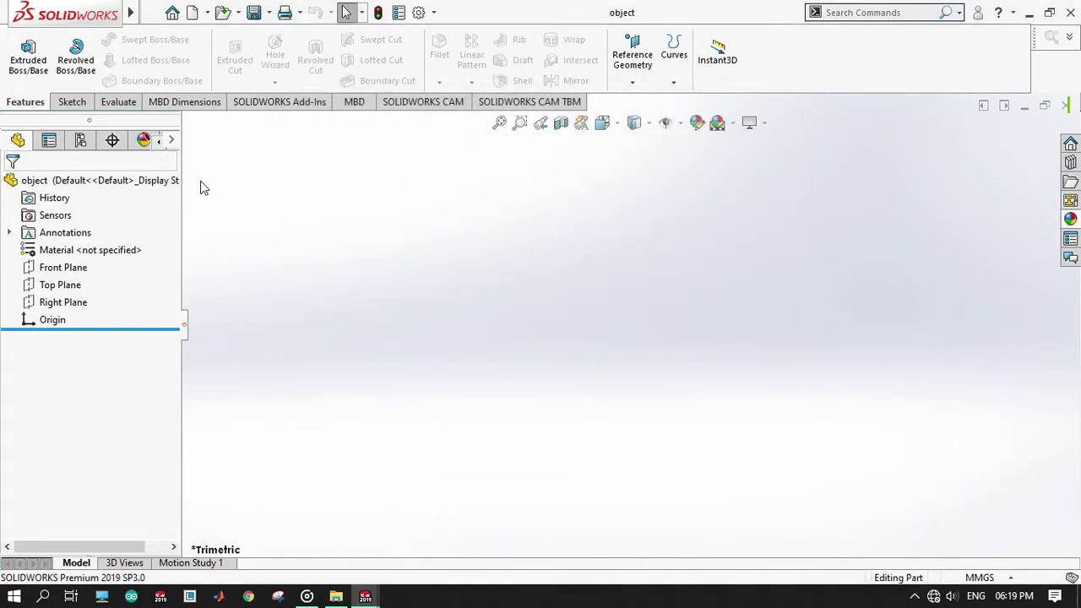
left_click(59, 284)
Sketch a center rectangle at the origin on the Top Plane
left_click(95, 255)
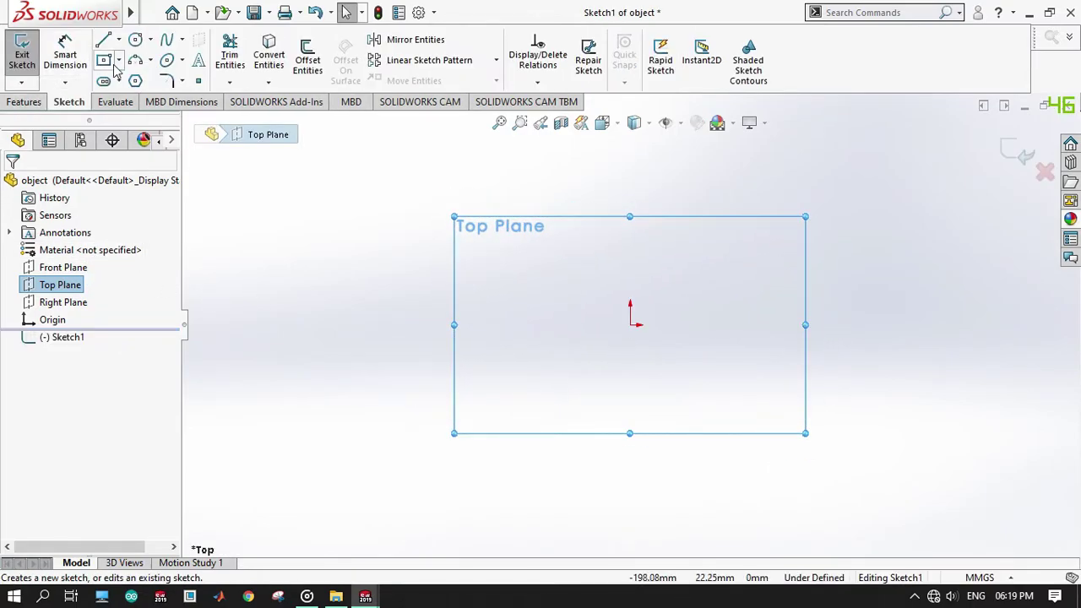
left_click(106, 62)
left_click(630, 324)
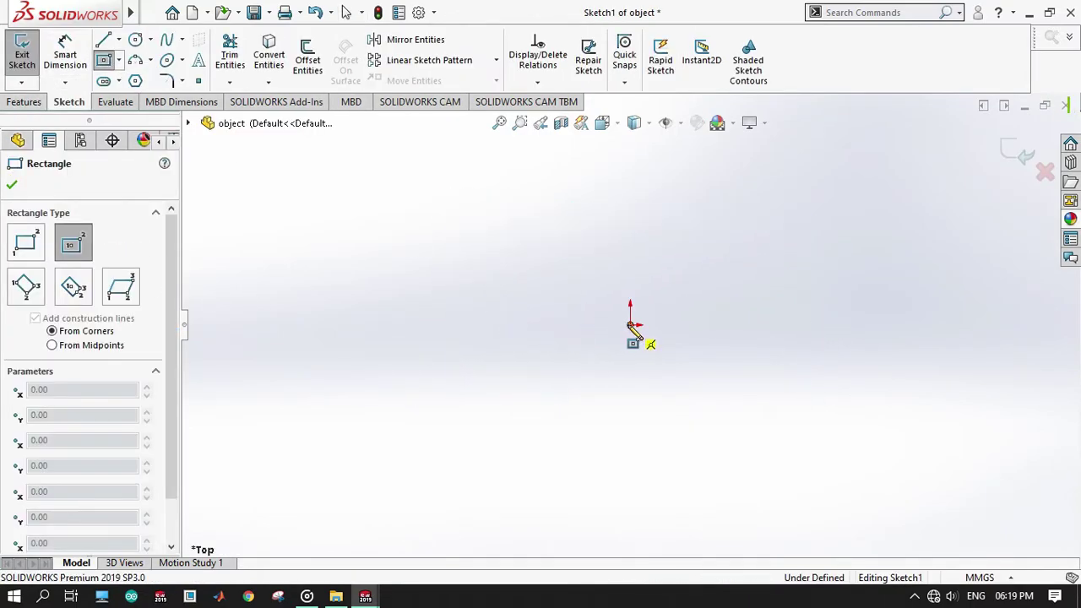
left_click(664, 381)
Dimension the rectangle 5.00 mm tall and 0.5 mm wide, then exit the sketch
left_click(65, 55)
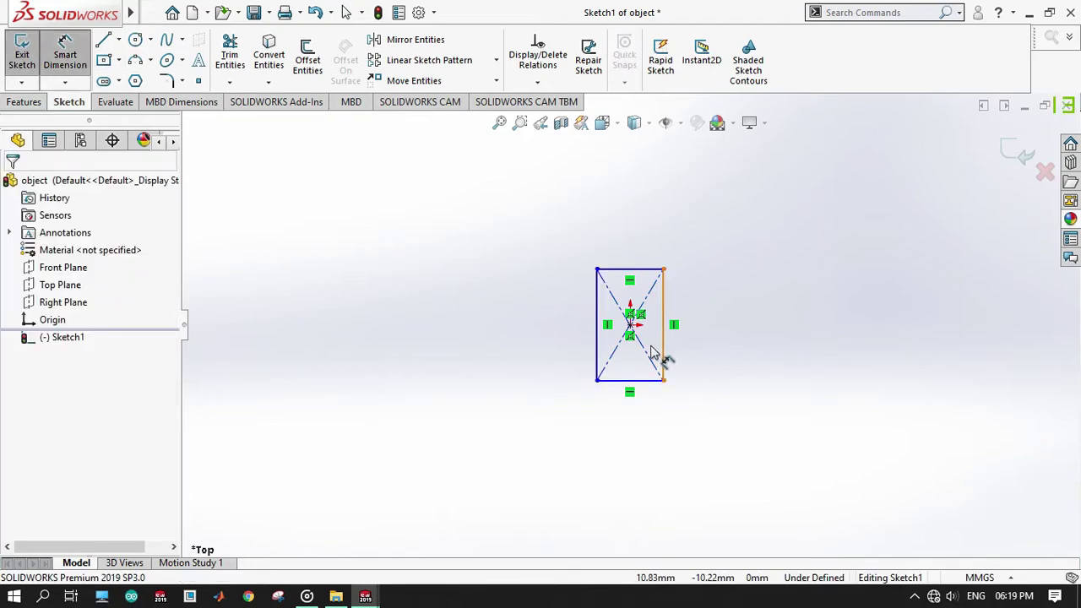
left_click(664, 356)
left_click(754, 365)
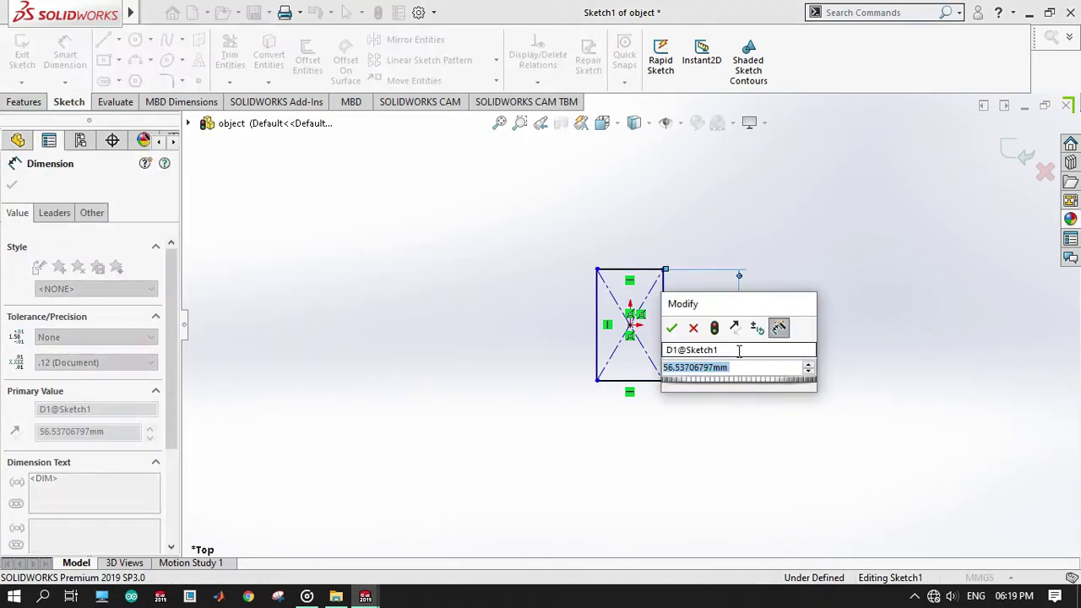
left_click(646, 270)
left_click(640, 213)
type("0.5")
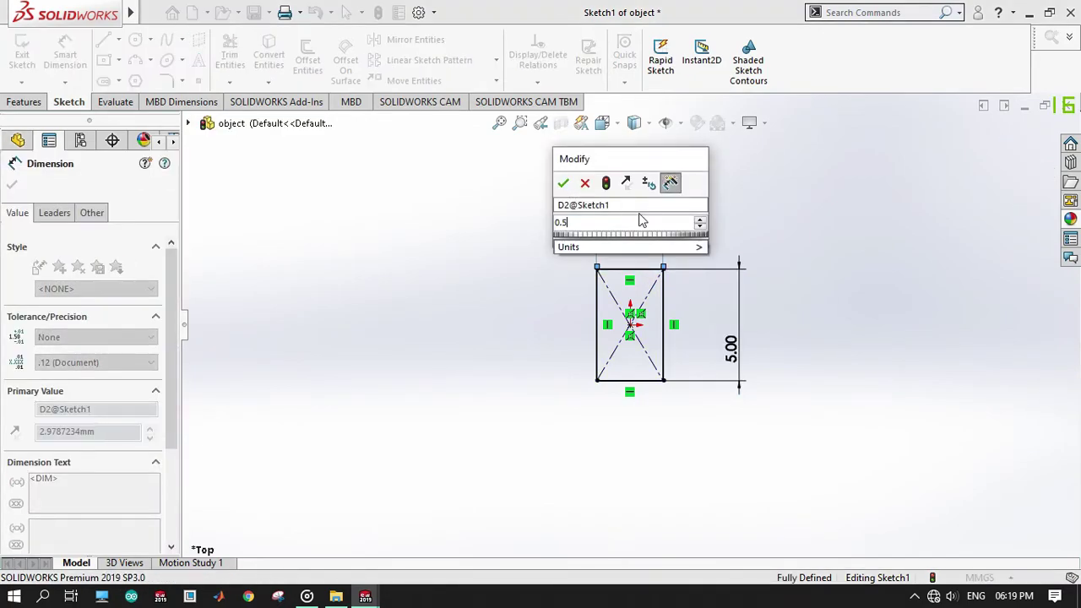
key("Return")
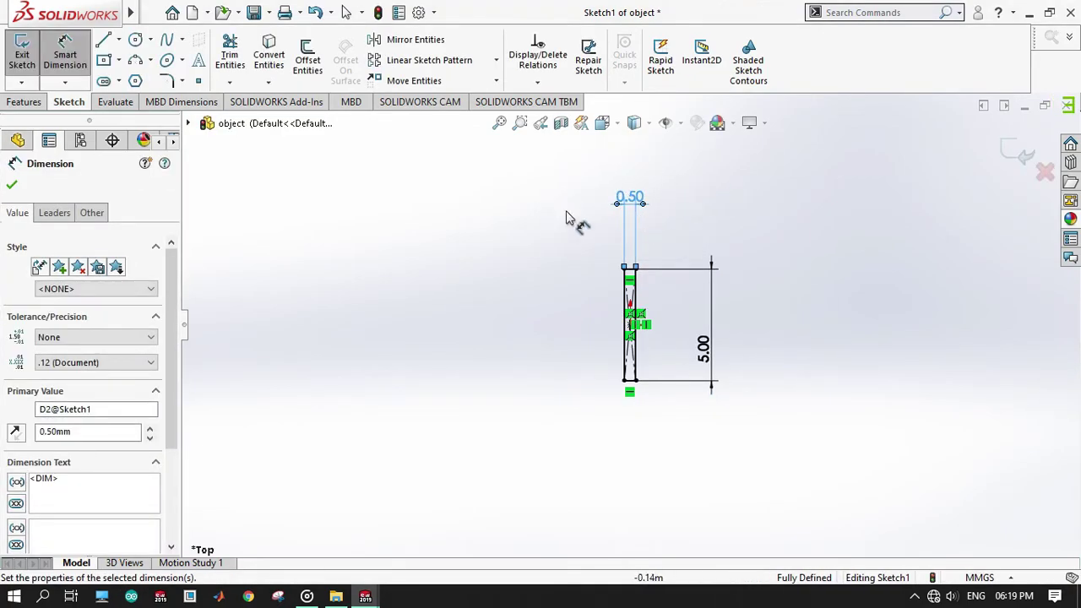
left_click(1016, 157)
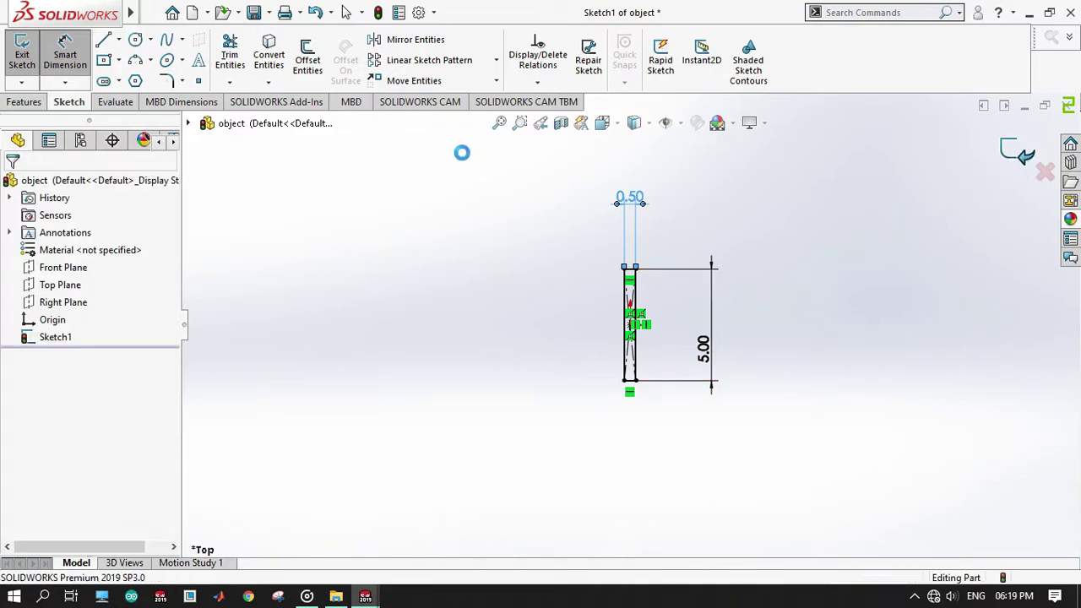
Extrude the rectangle 10 mm Mid Plane into a thin upright plate, Boss-Extrude1
left_click(28, 55)
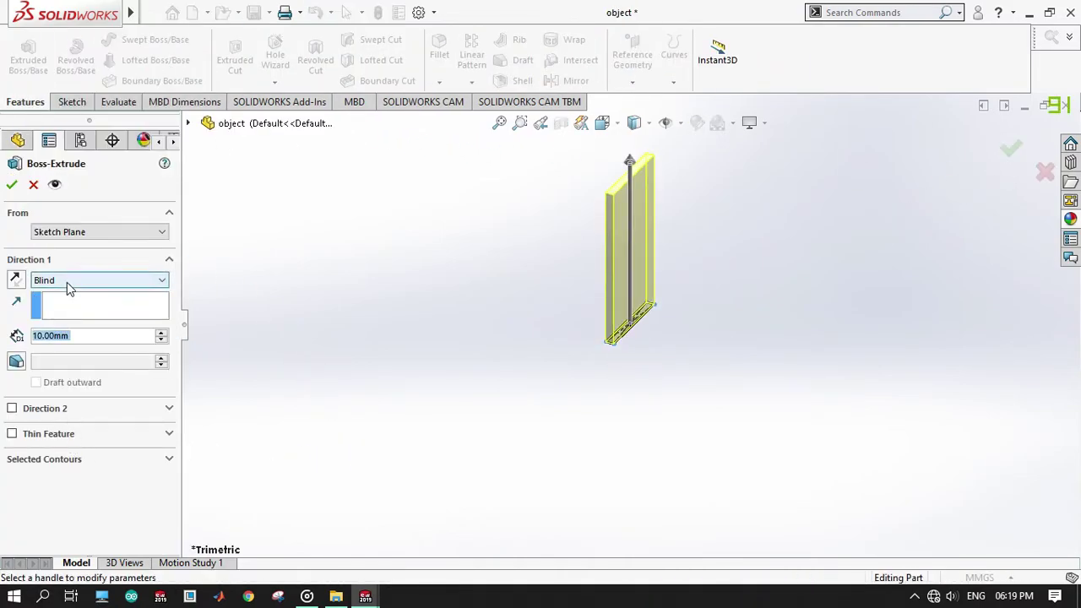
left_click(66, 282)
left_click(81, 346)
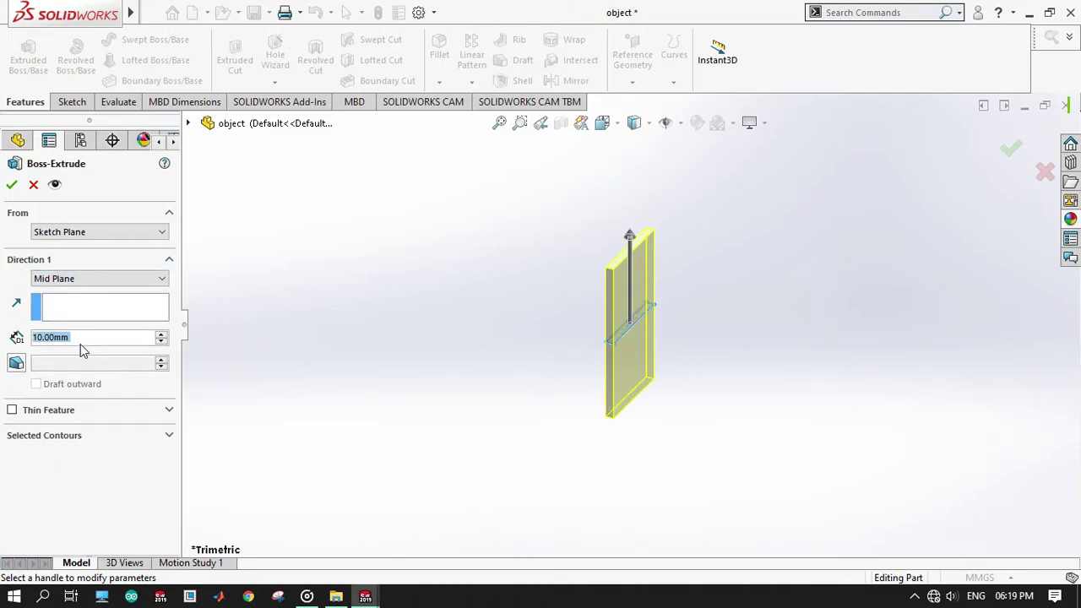
left_click(15, 188)
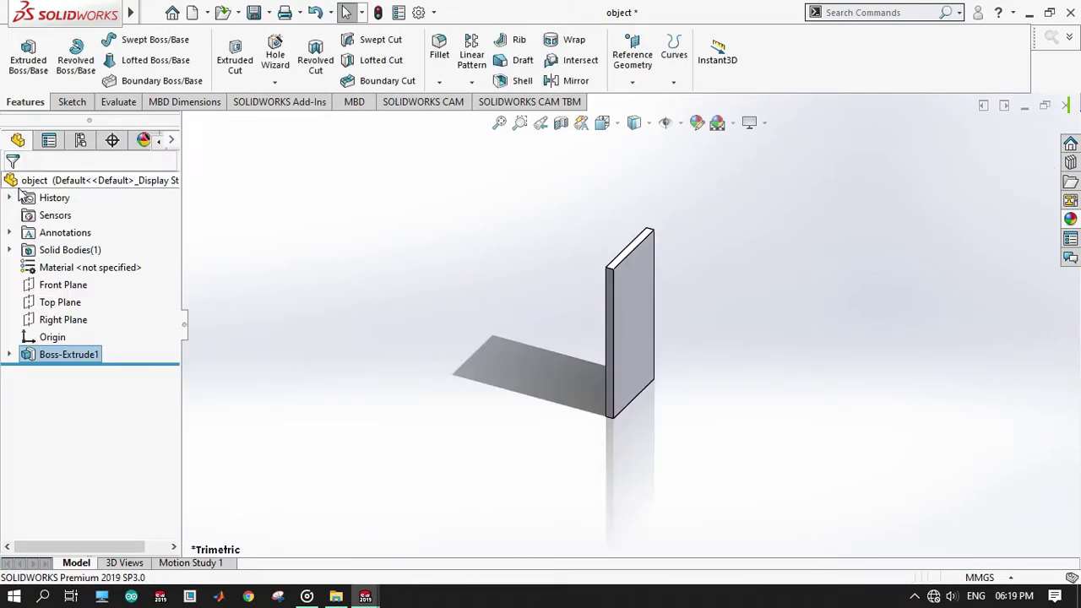
left_click(452, 426)
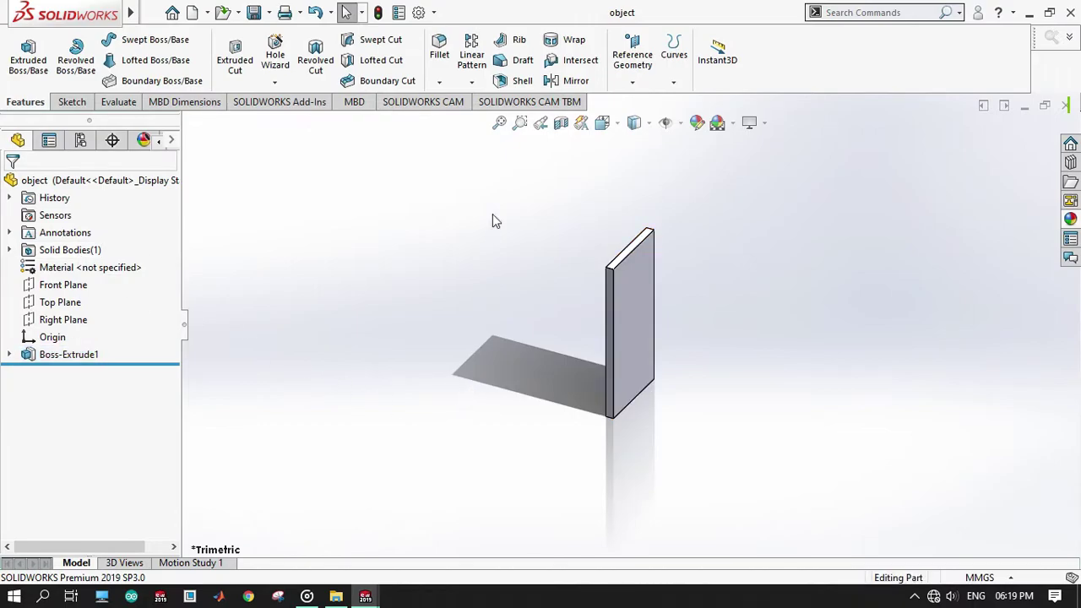
Change the whole plate part's appearance to yellow
left_click(696, 123)
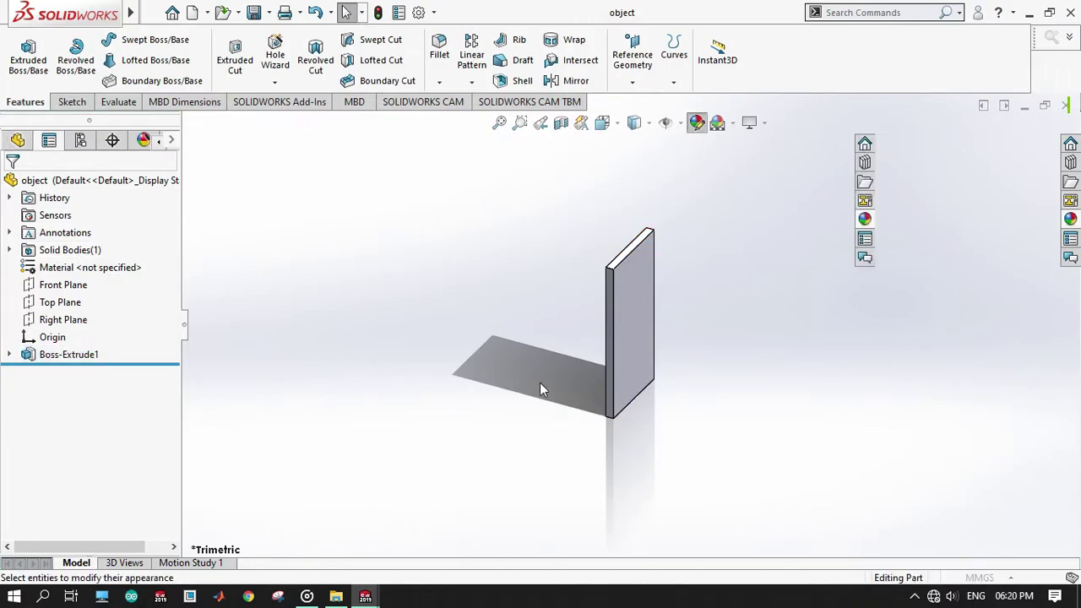
left_click_drag(468, 180, 727, 495)
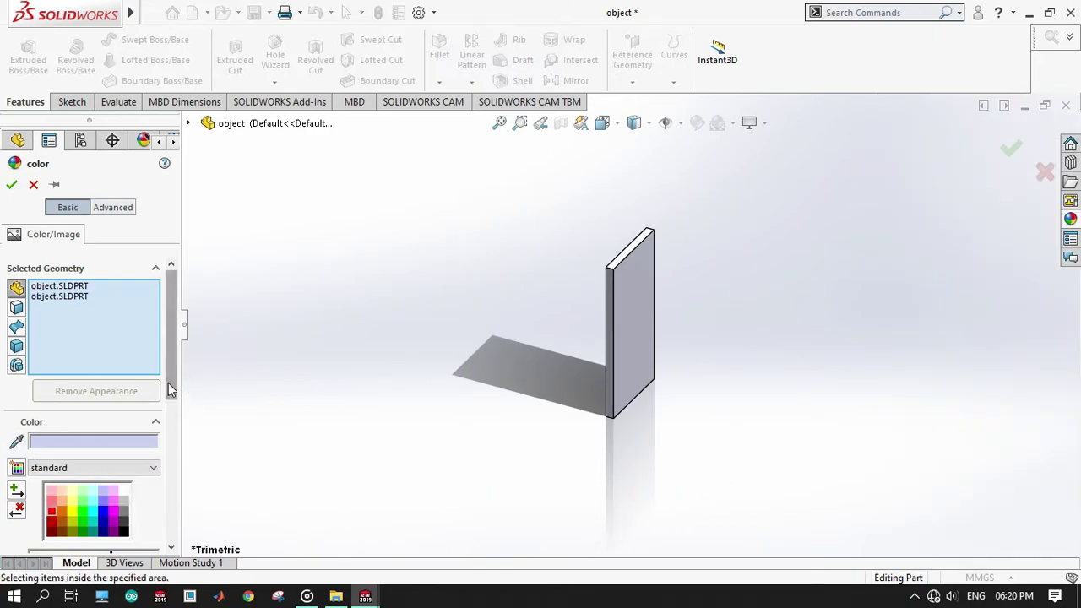
left_click_drag(168, 388, 168, 422)
left_click(97, 447)
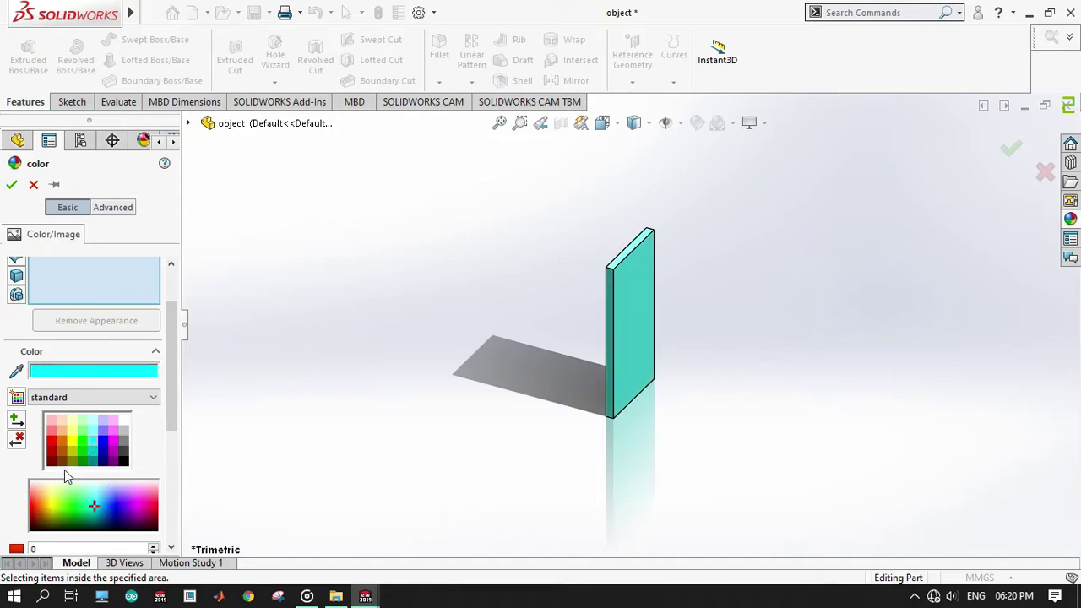
left_click(70, 440)
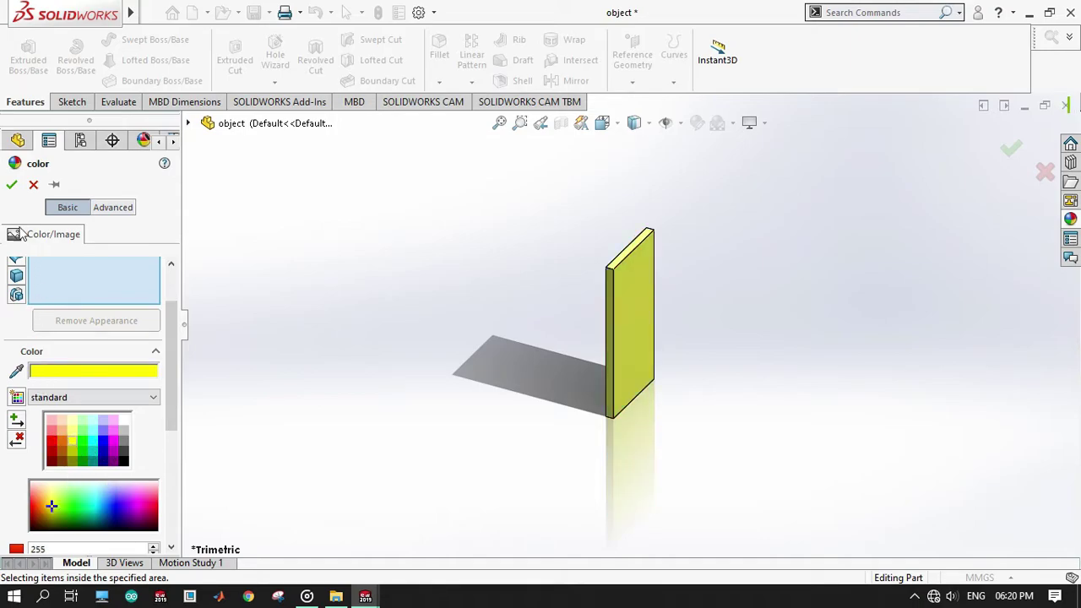
left_click(11, 185)
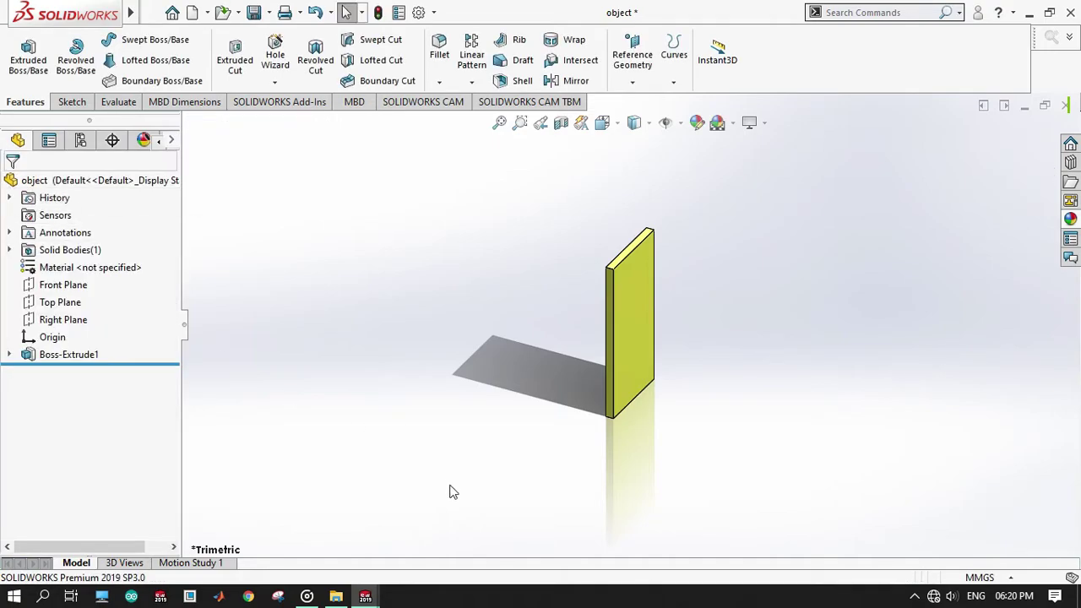
Orbit the plate edge-on, then create a new assembly document
middle_click_drag(450, 491, 479, 502)
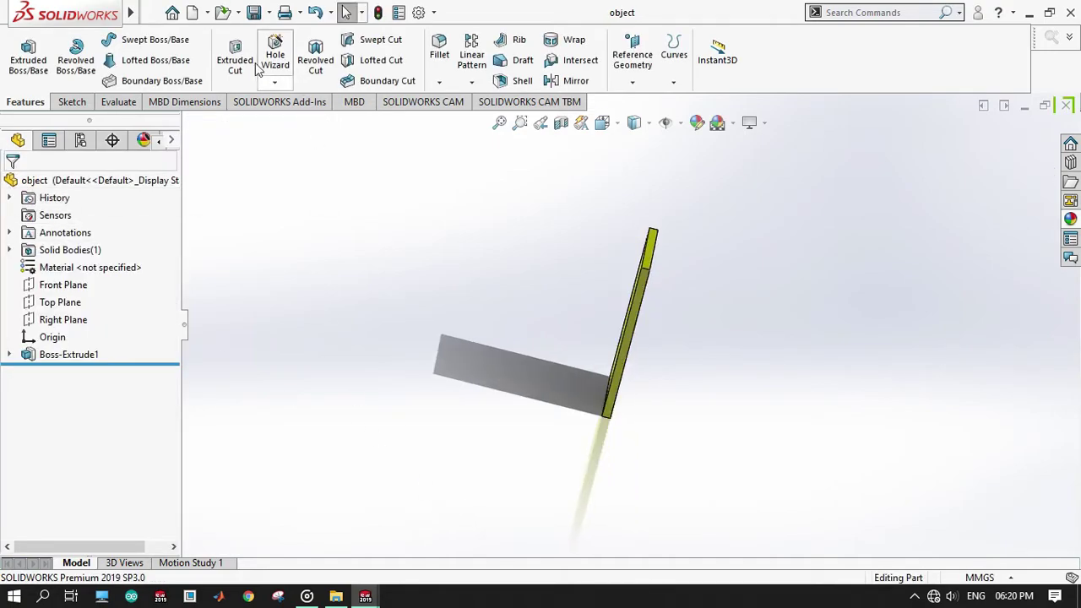
left_click(194, 13)
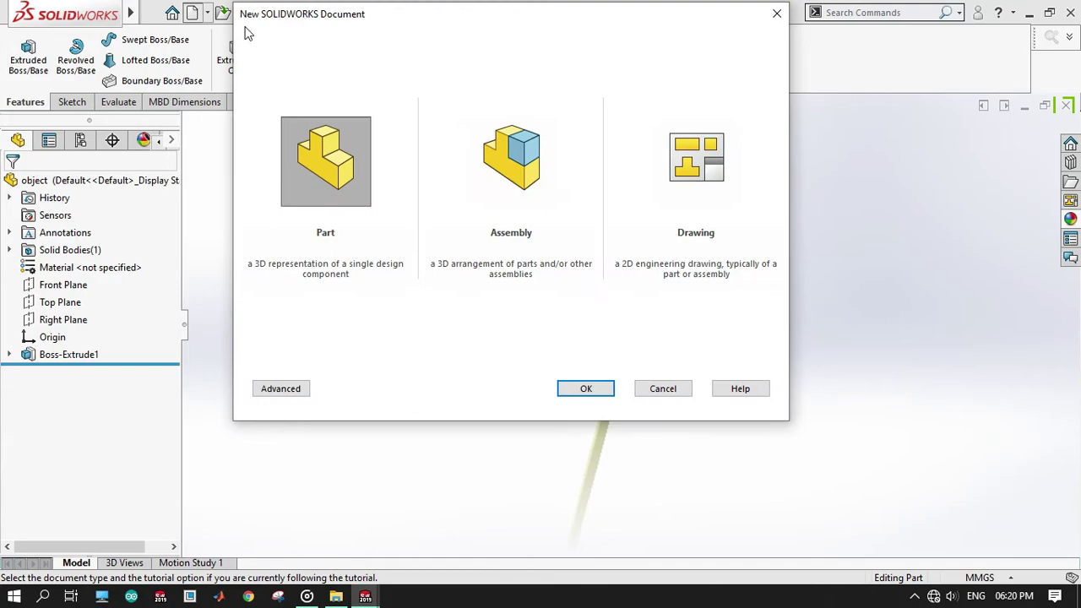
double_click(499, 188)
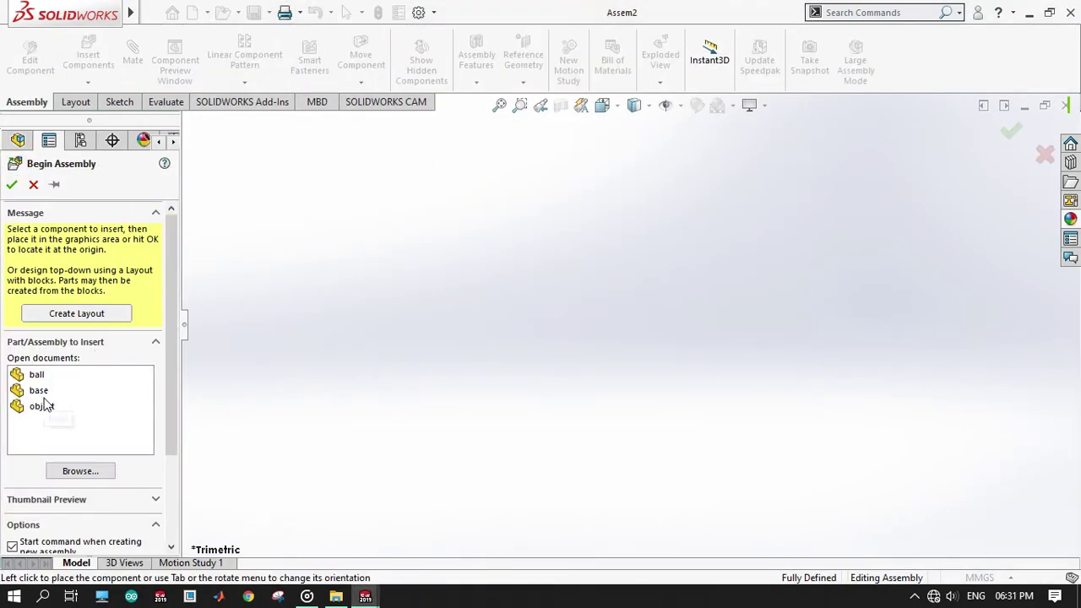
Insert the base part into the new assembly Assem2 as the fixed first component
left_click(38, 390)
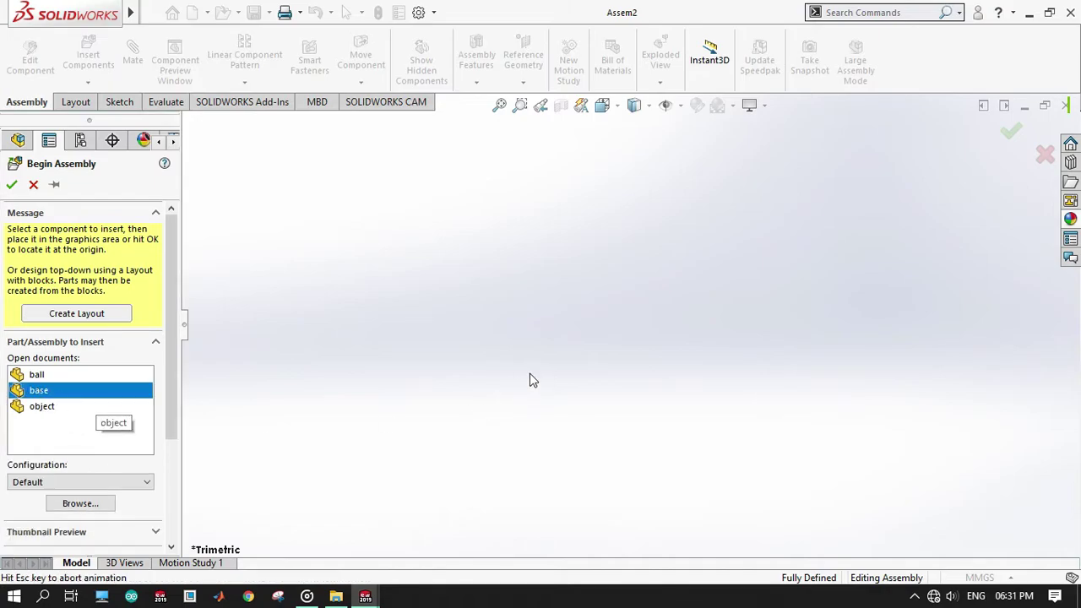
left_click(588, 348)
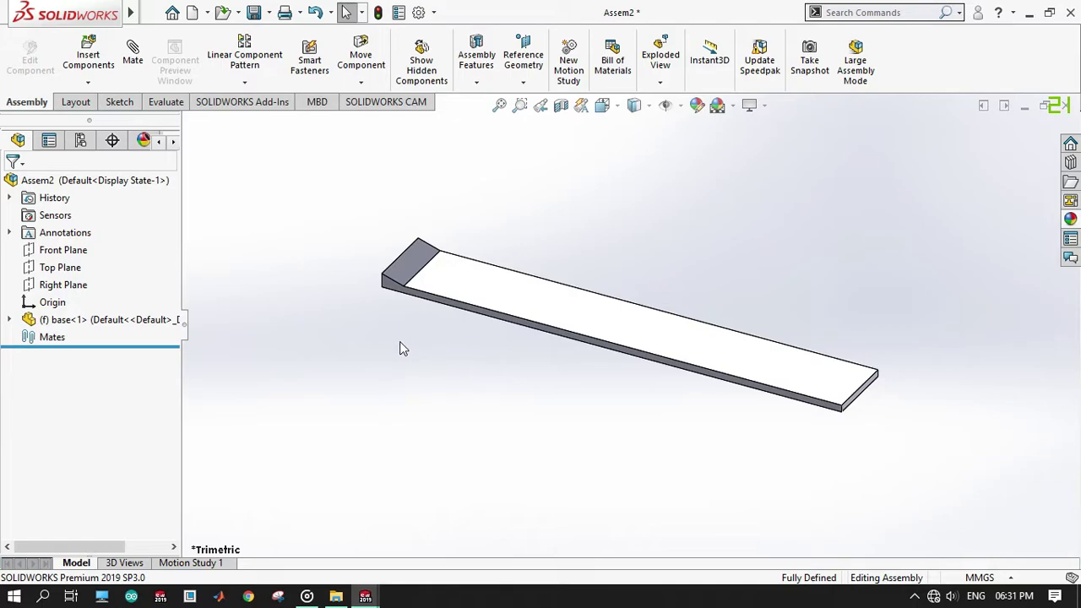
middle_click_drag(399, 425, 426, 402)
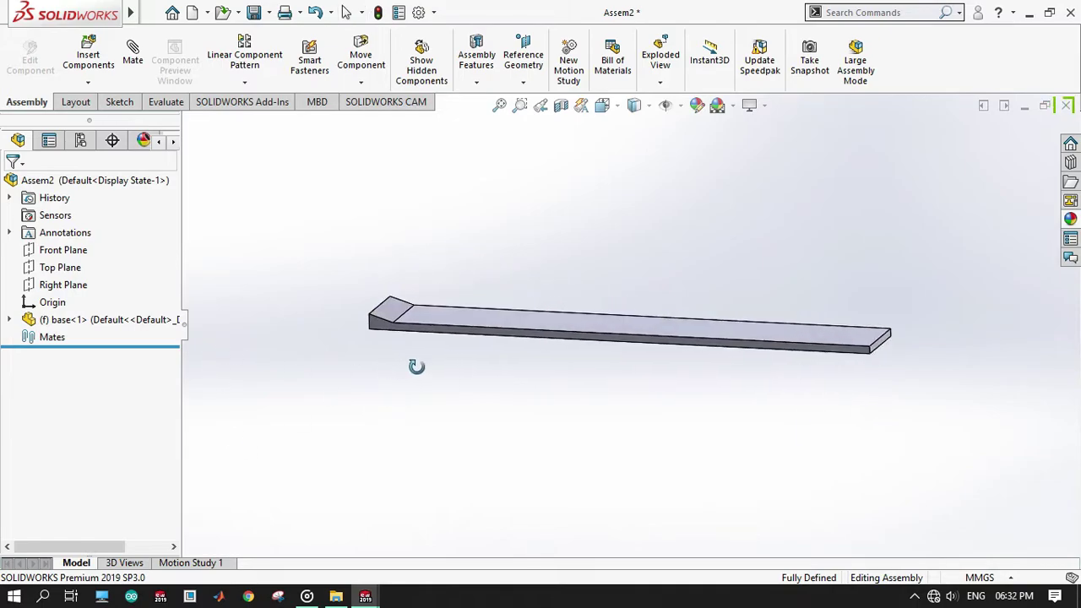
Insert the yellow object plate and drag it just above the base
left_click(110, 66)
left_click(37, 397)
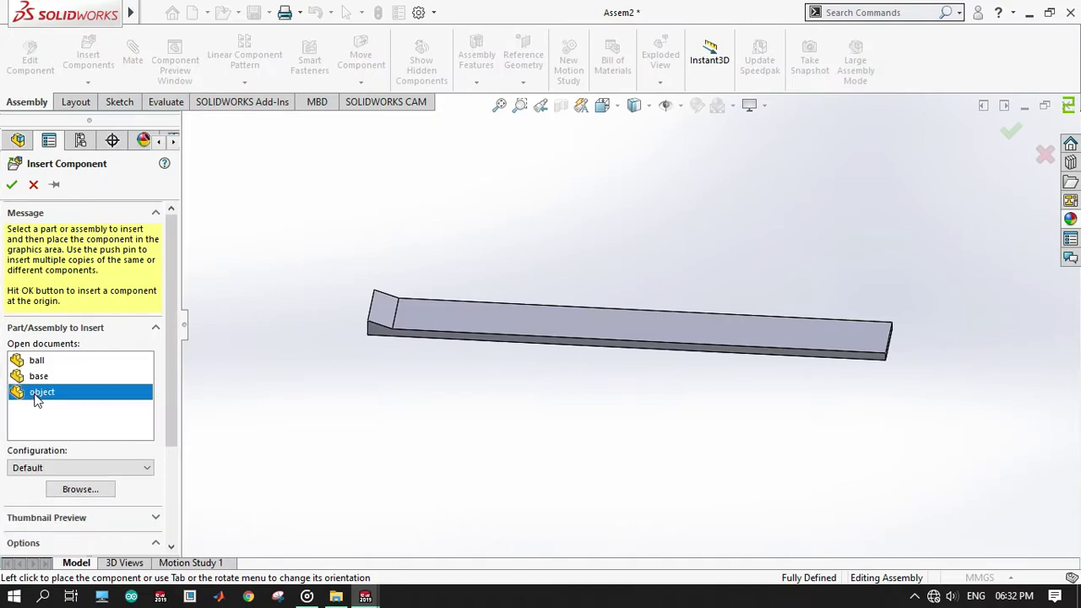
left_click(452, 313)
left_click(444, 308)
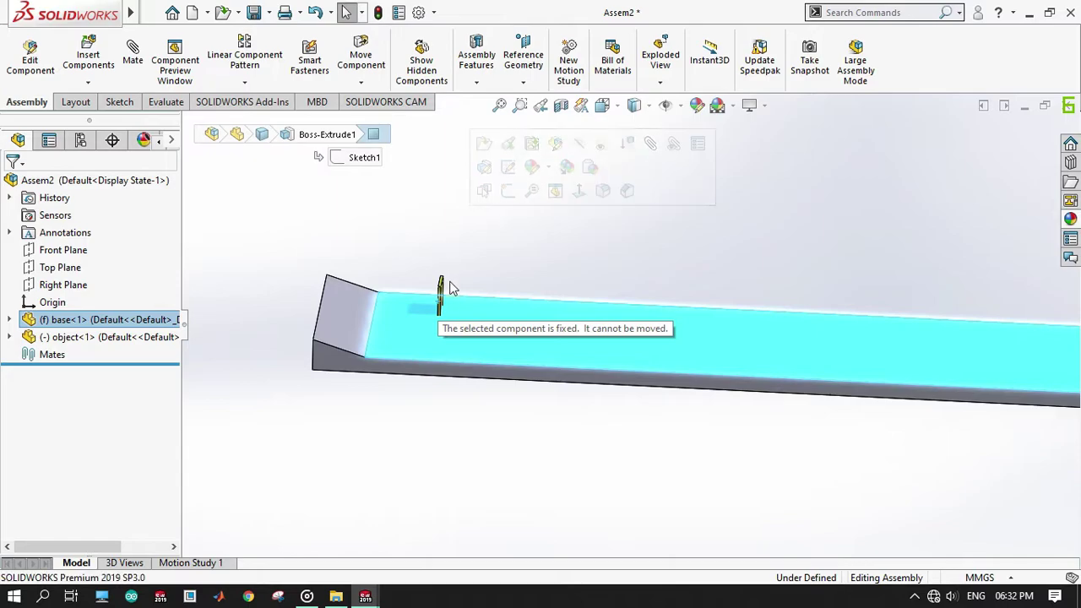
left_click_drag(444, 306, 444, 244)
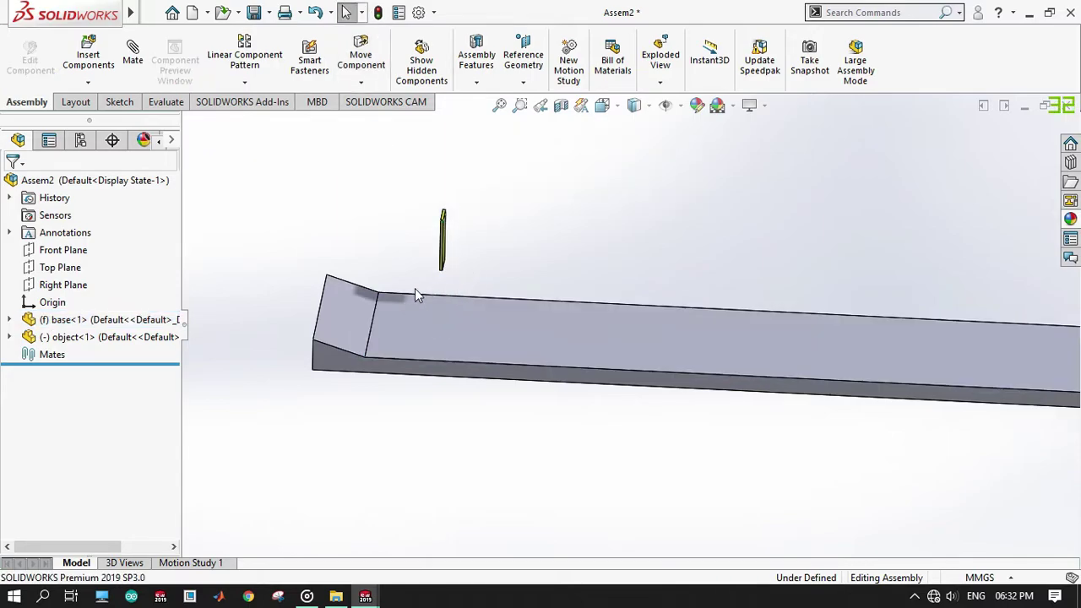
left_click(133, 55)
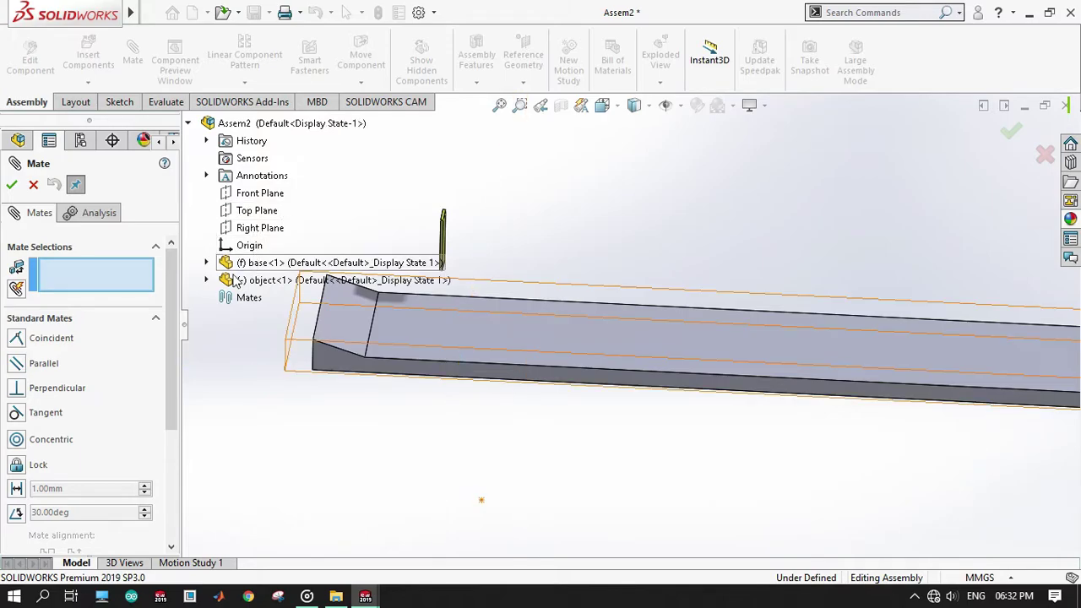
Add a Coincident mate between the base's and plate's Front Planes
left_click(206, 262)
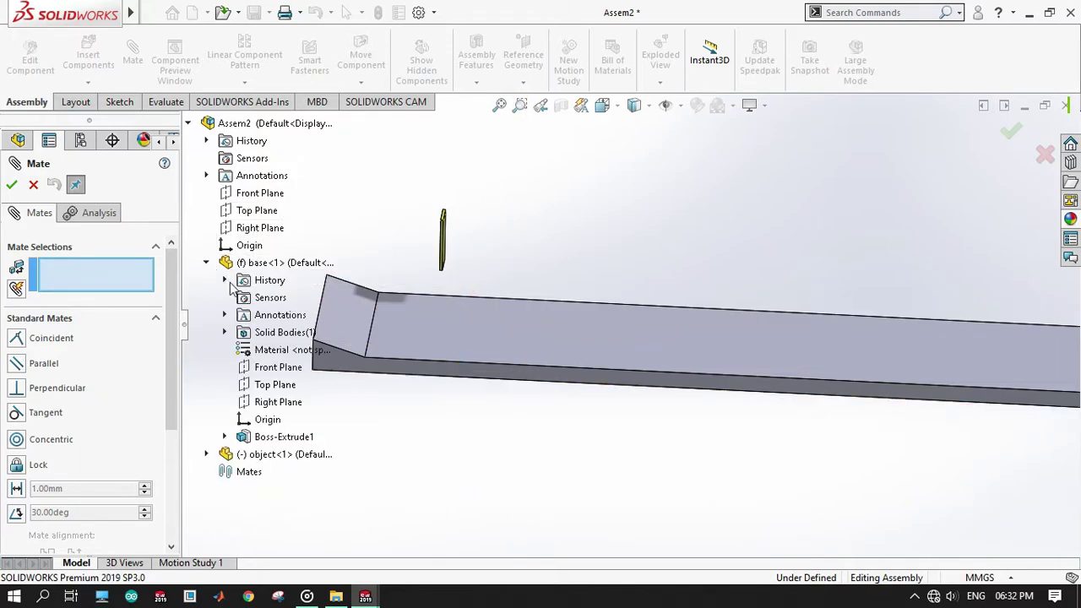
left_click(268, 372)
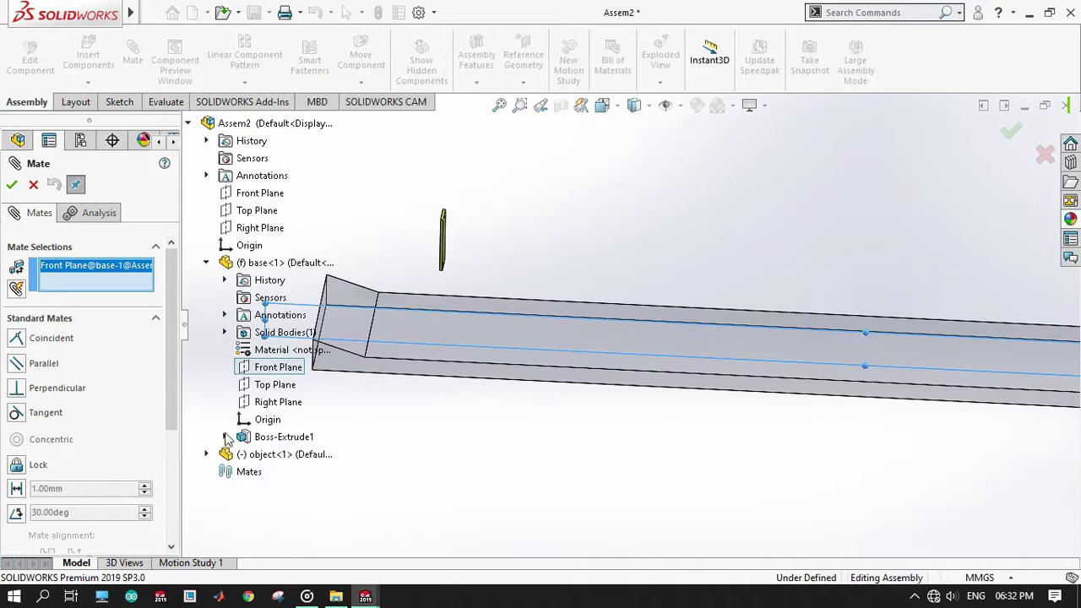
left_click(208, 455)
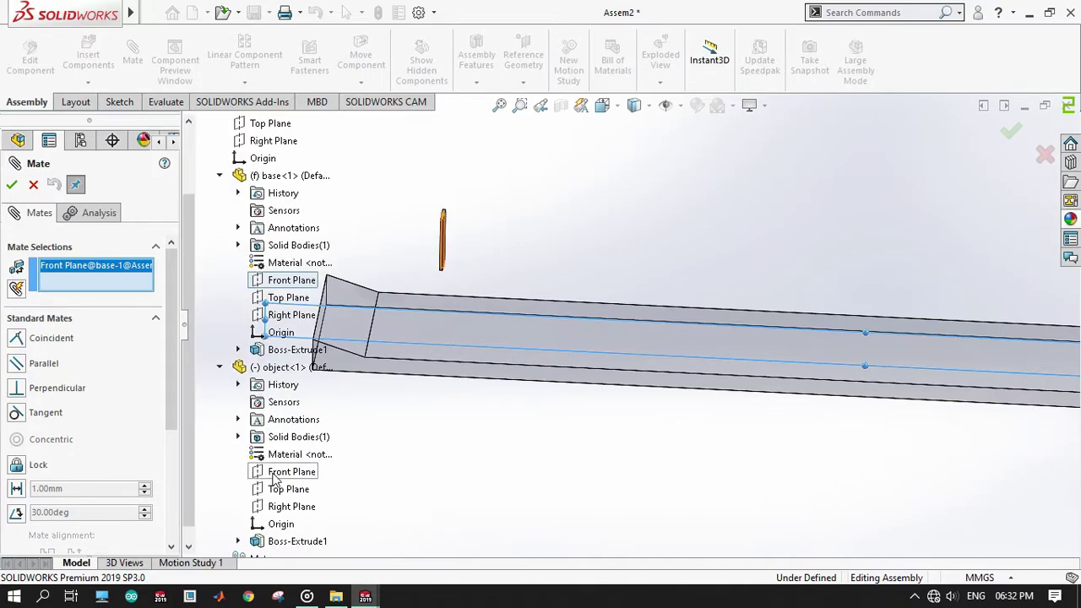
middle_click_drag(517, 275, 320, 362)
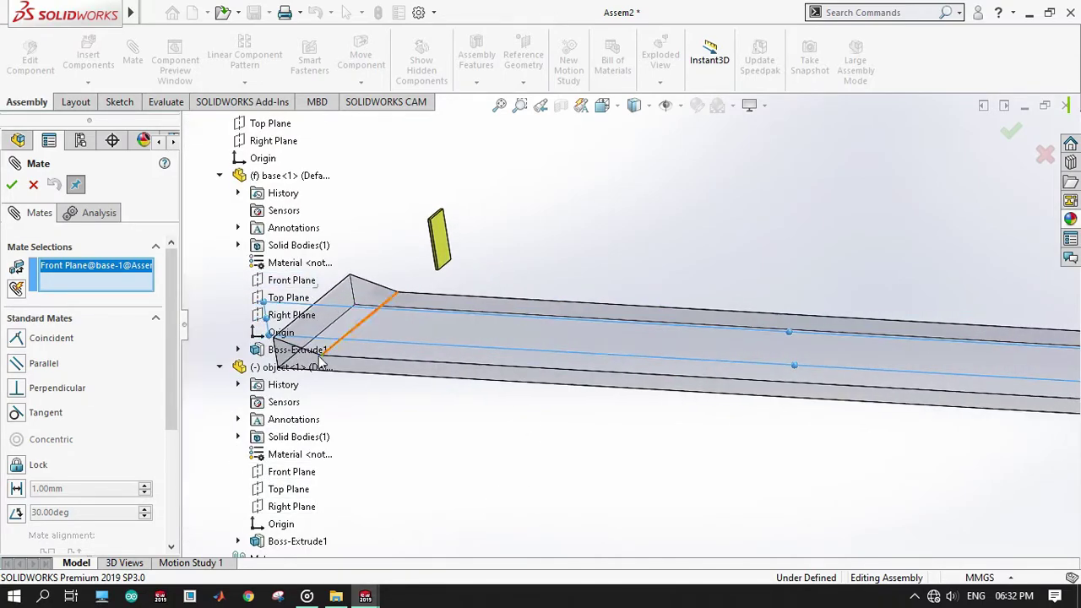
left_click(292, 476)
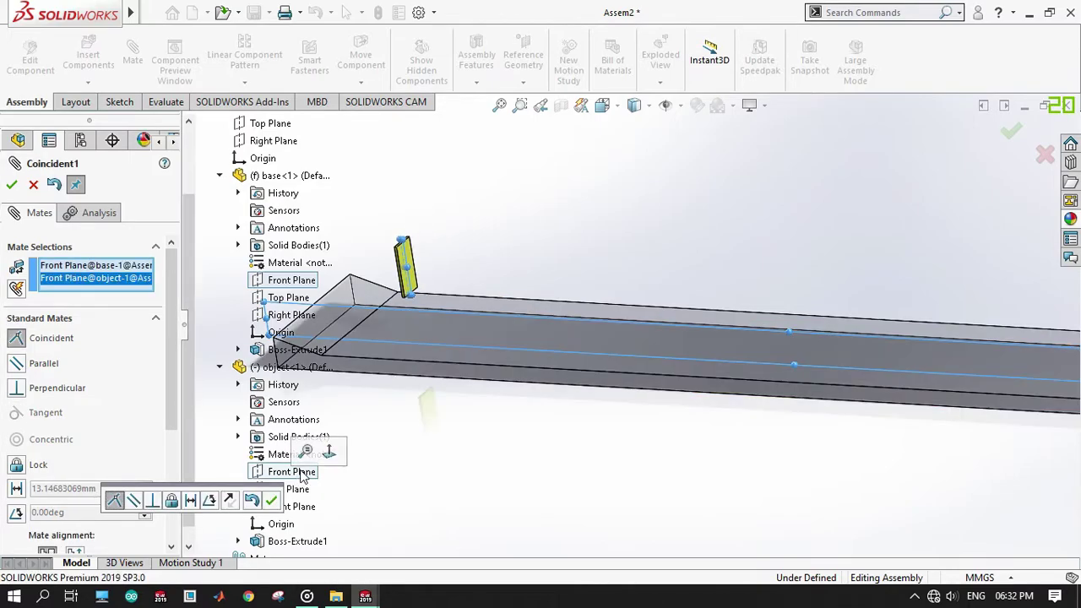
left_click(11, 184)
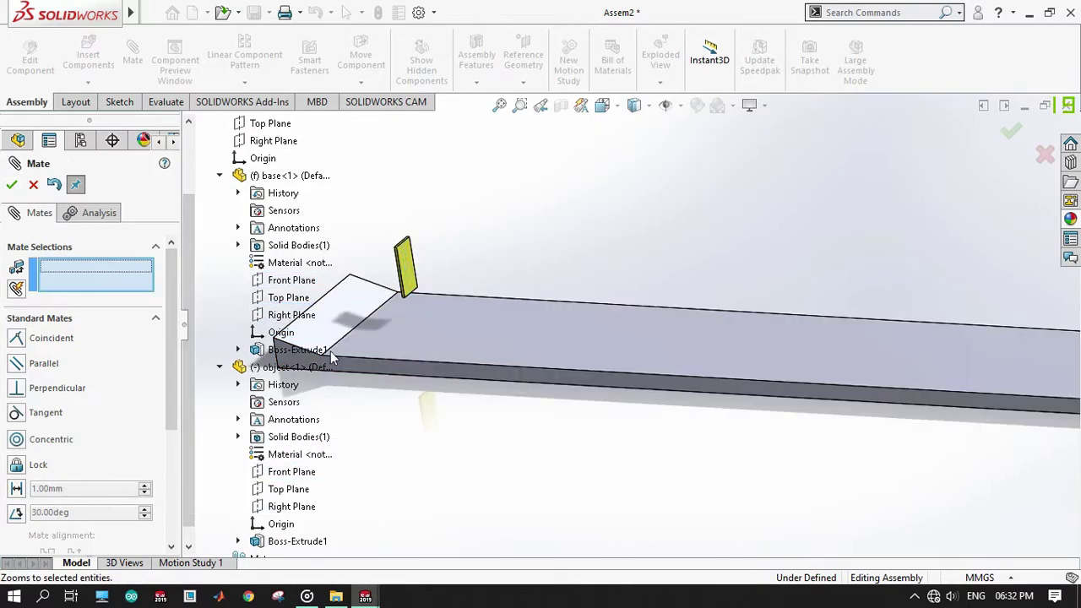
Mate the plate's bottom face coincident with the base's top face
left_click(445, 355)
mouse_move(433, 406)
middle_mouse_down()
mouse_move(426, 384)
mouse_move(482, 357)
middle_mouse_up()
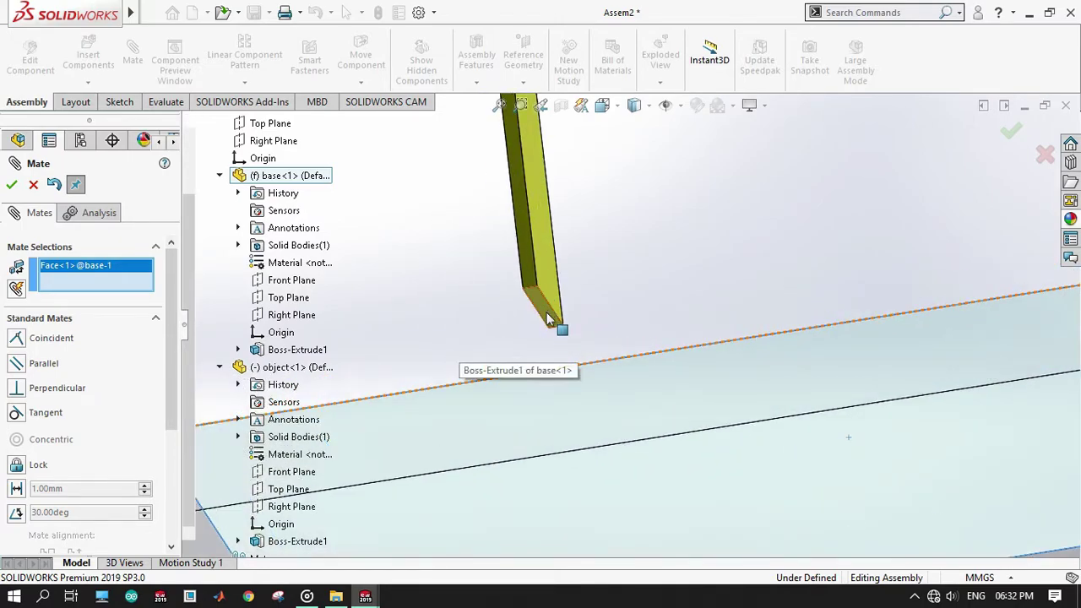
left_click(555, 322)
left_click(514, 361)
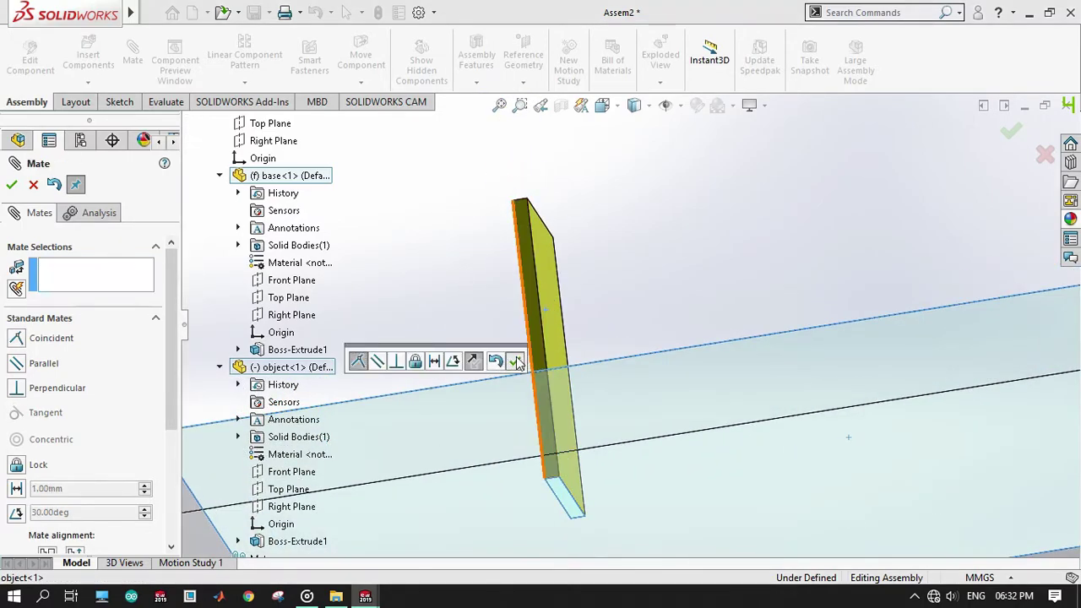
mouse_move(514, 361)
middle_mouse_down()
mouse_move(510, 309)
mouse_move(597, 394)
middle_mouse_up()
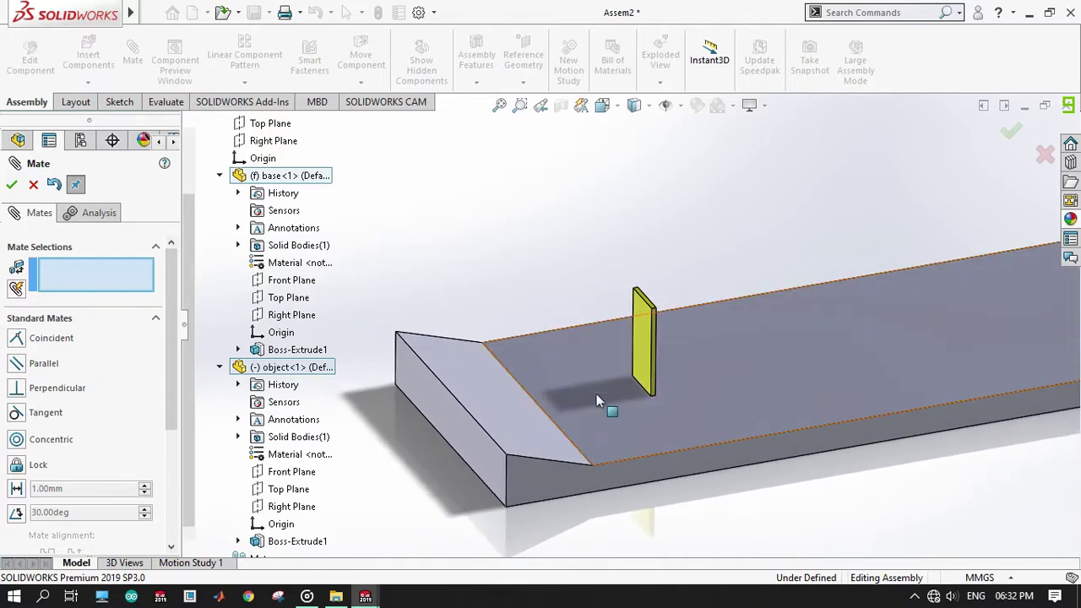
Add a 10 mm Distance mate between the plate face and the base's slanted edge
left_click(643, 362)
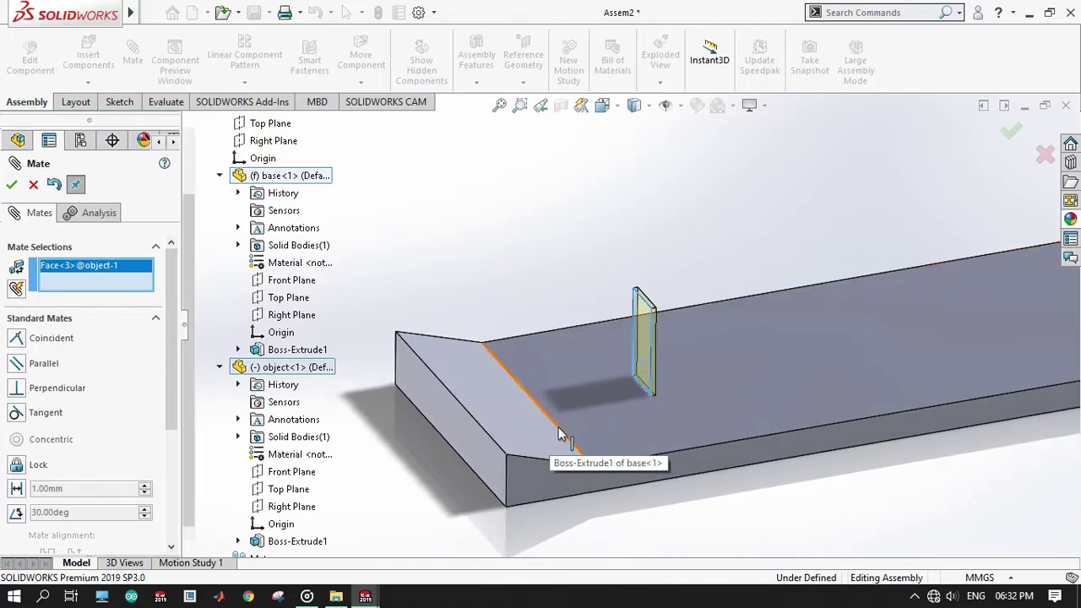
left_click(558, 426)
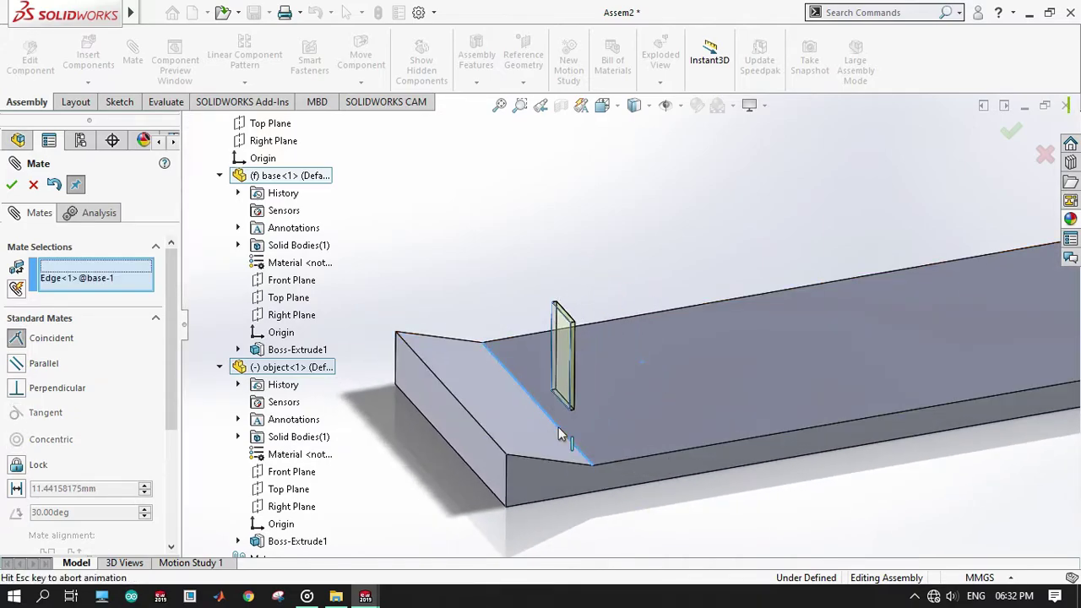
left_click(16, 488)
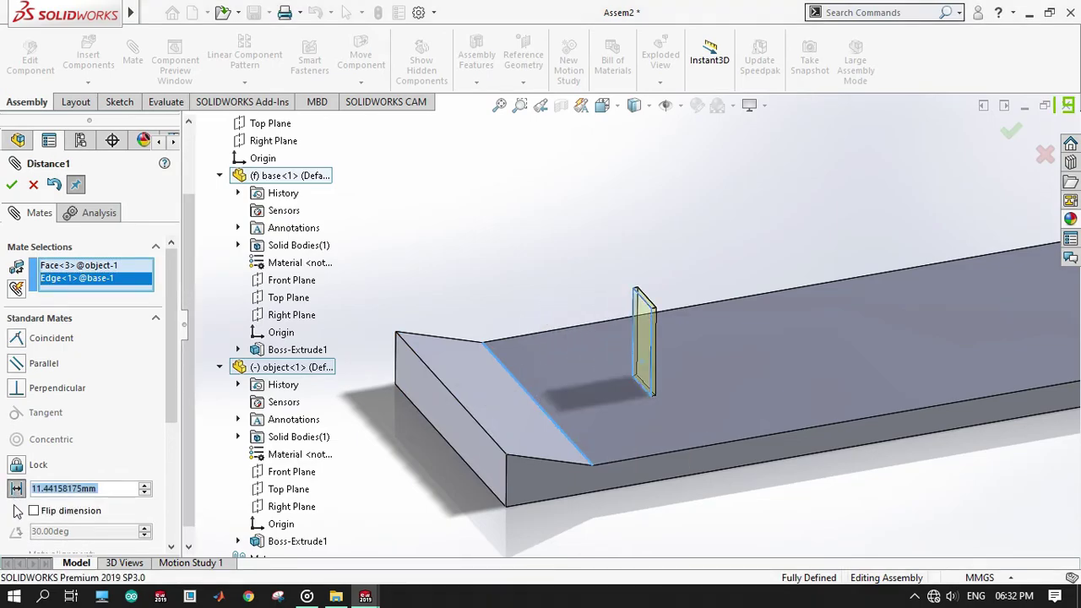
type("10")
key("Return")
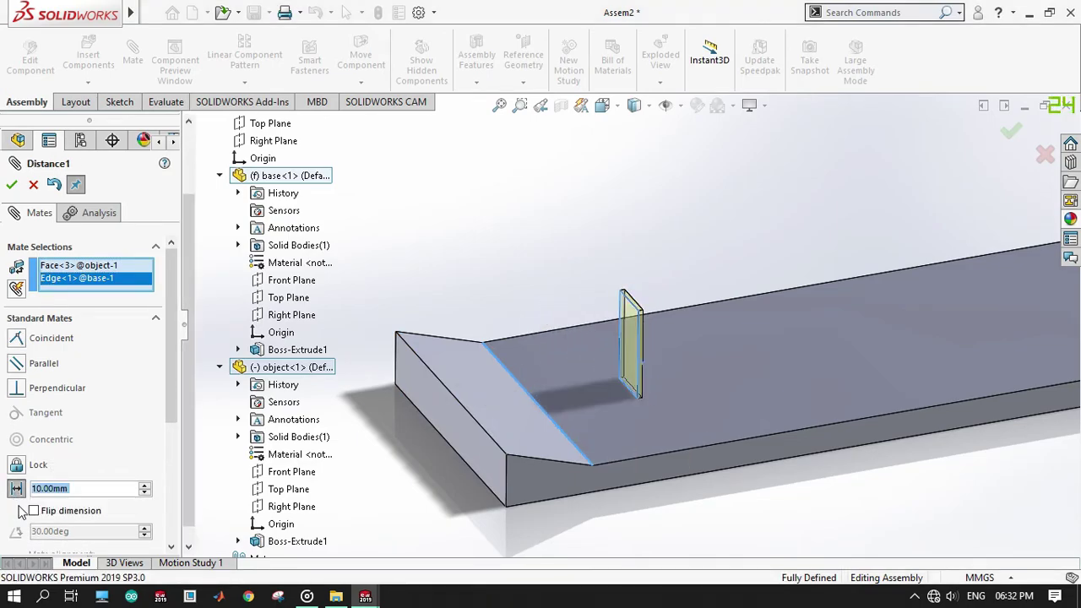
left_click(14, 186)
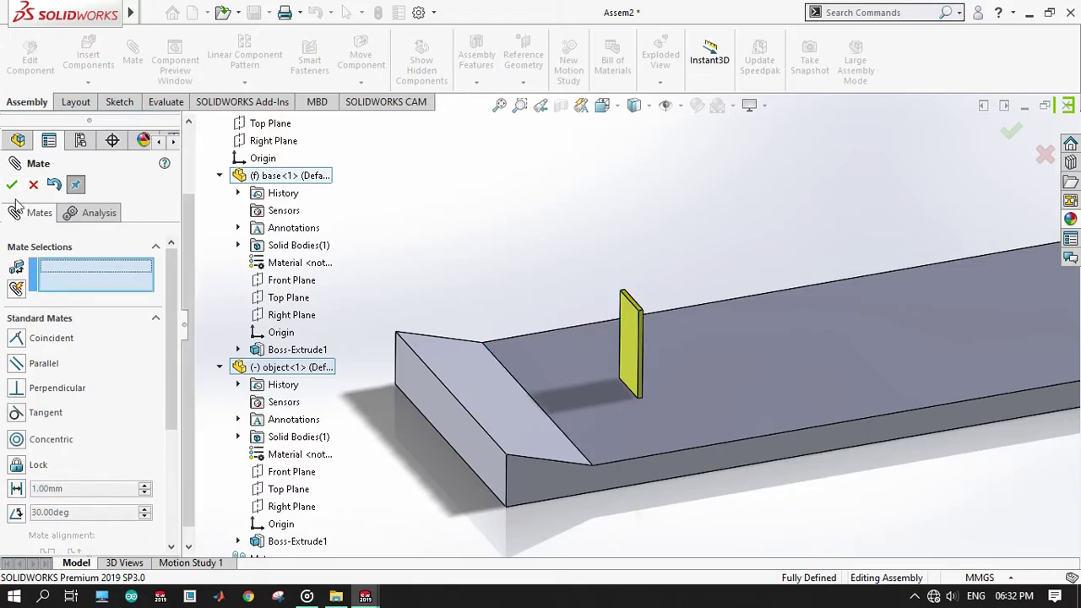
left_click(33, 185)
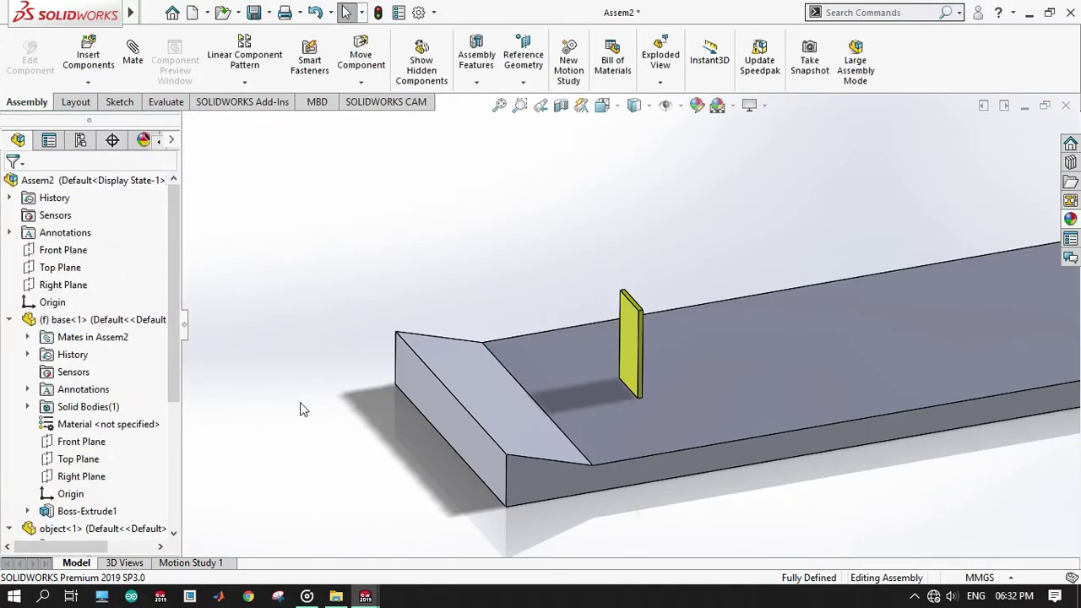
Change object<1>'s Boss-Extrude1 dimension from 10.00 mm to 20 mm and rebuild
middle_click_drag(300, 409, 297, 405)
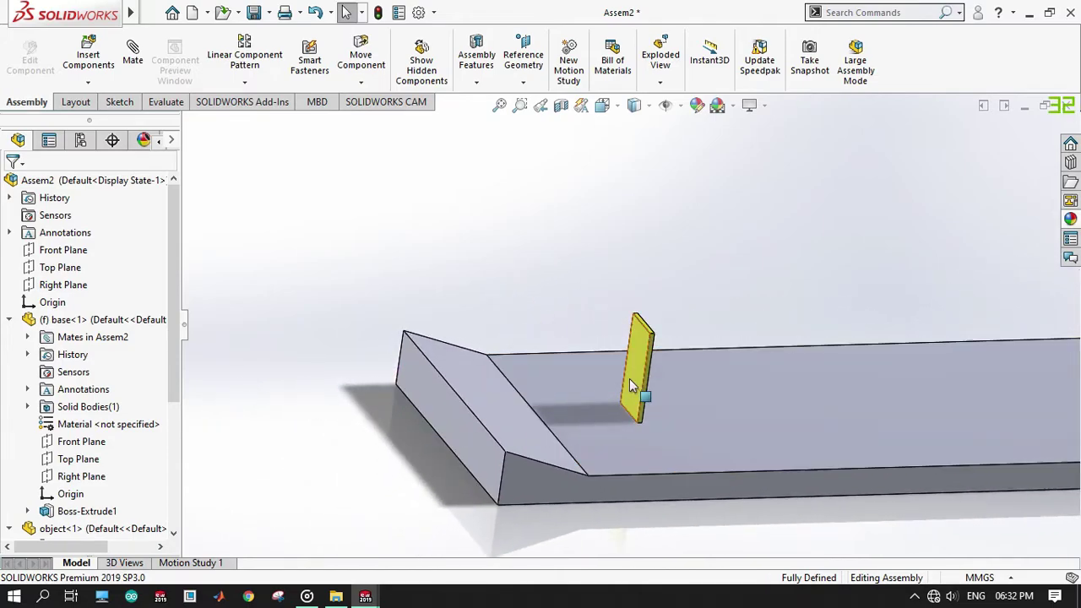
left_click(632, 381)
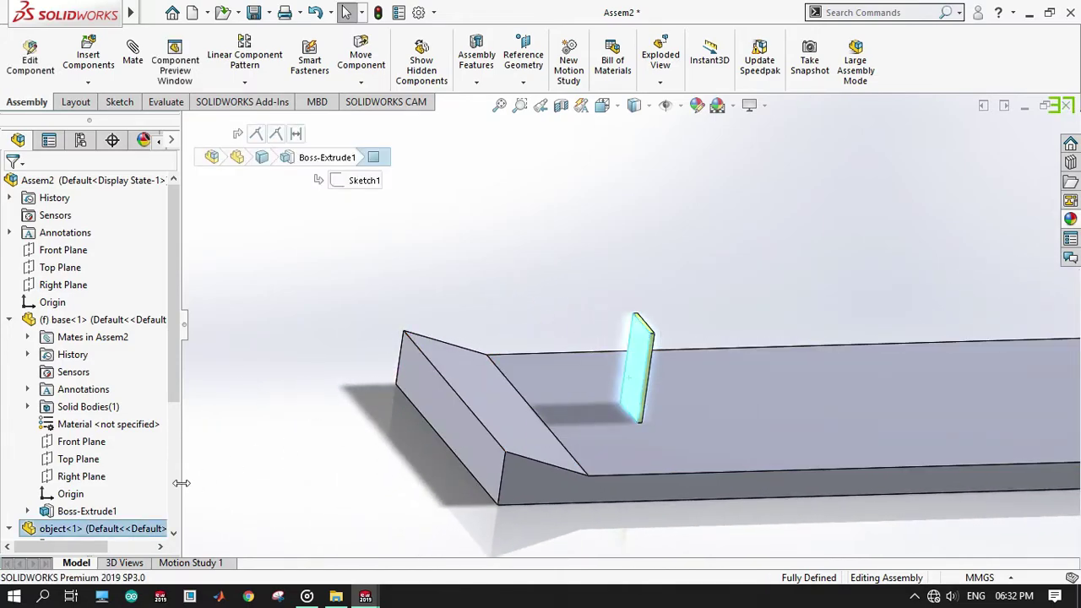
left_click(103, 529)
scroll(97, 439, "down", 3)
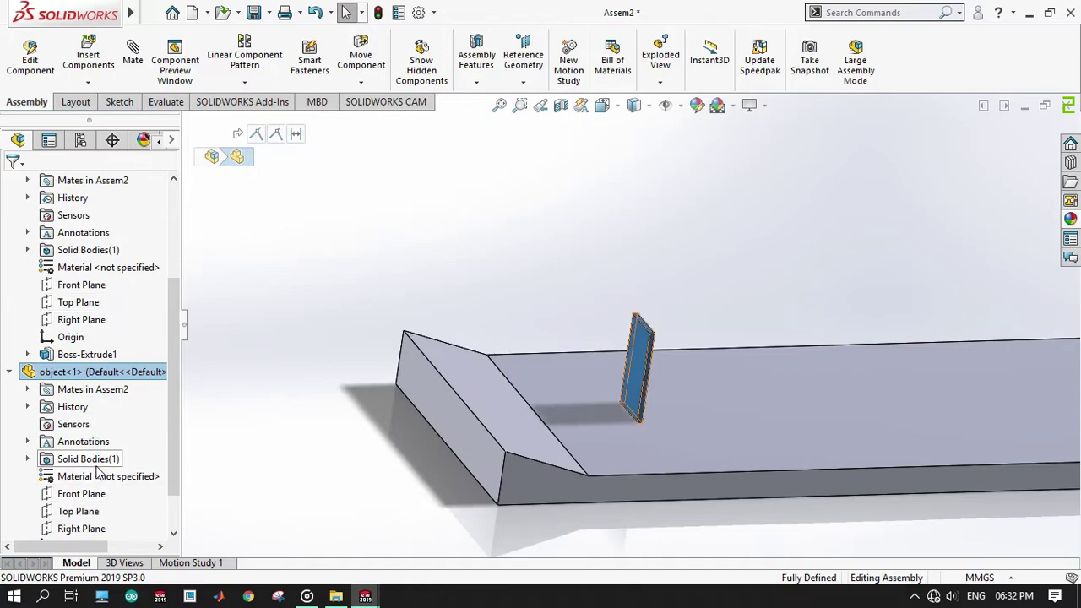
scroll(97, 470, "down", 1)
left_click(84, 511)
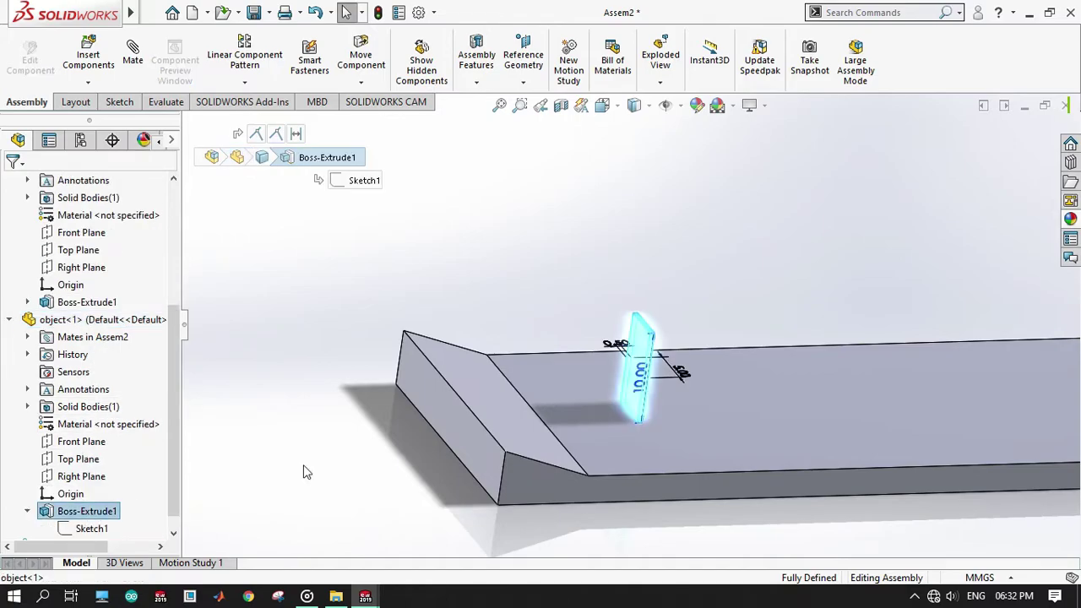
double_click(642, 387)
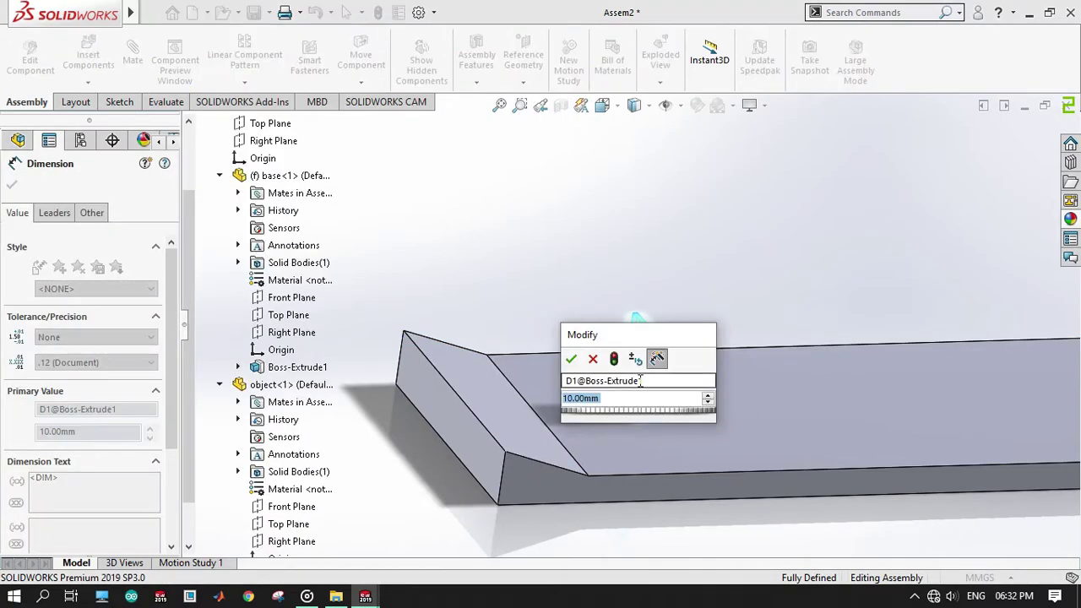
type("20")
key("Return")
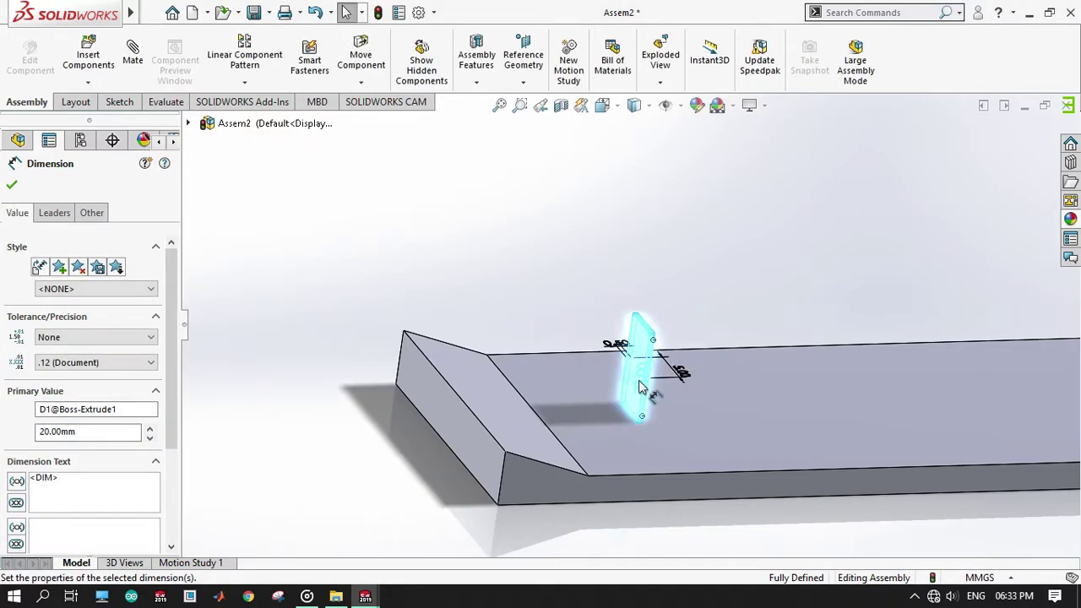
key("Escape")
Inspect the taller plate on the base and select the plate component
mouse_move(642, 397)
middle_mouse_down()
mouse_move(771, 365)
mouse_move(760, 324)
middle_mouse_up()
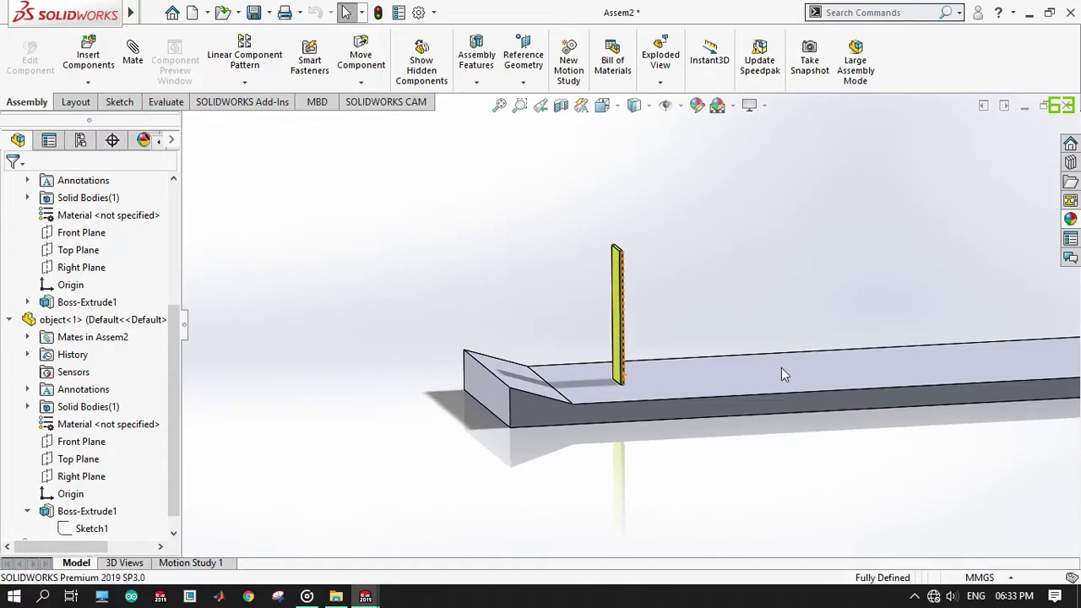
middle_click_drag(712, 282, 629, 382)
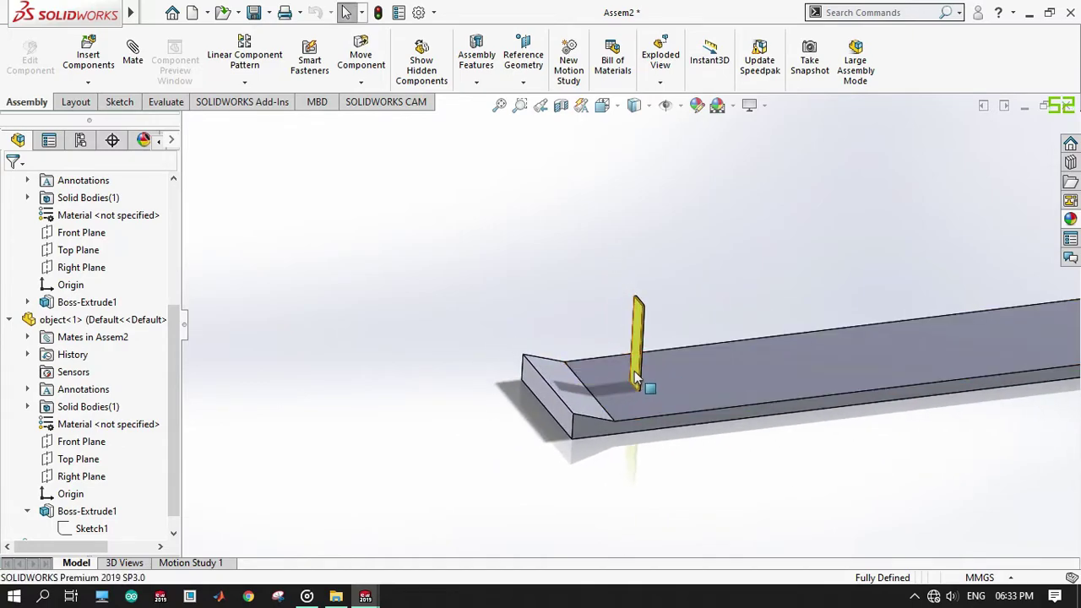
left_click(635, 378)
left_click(84, 319)
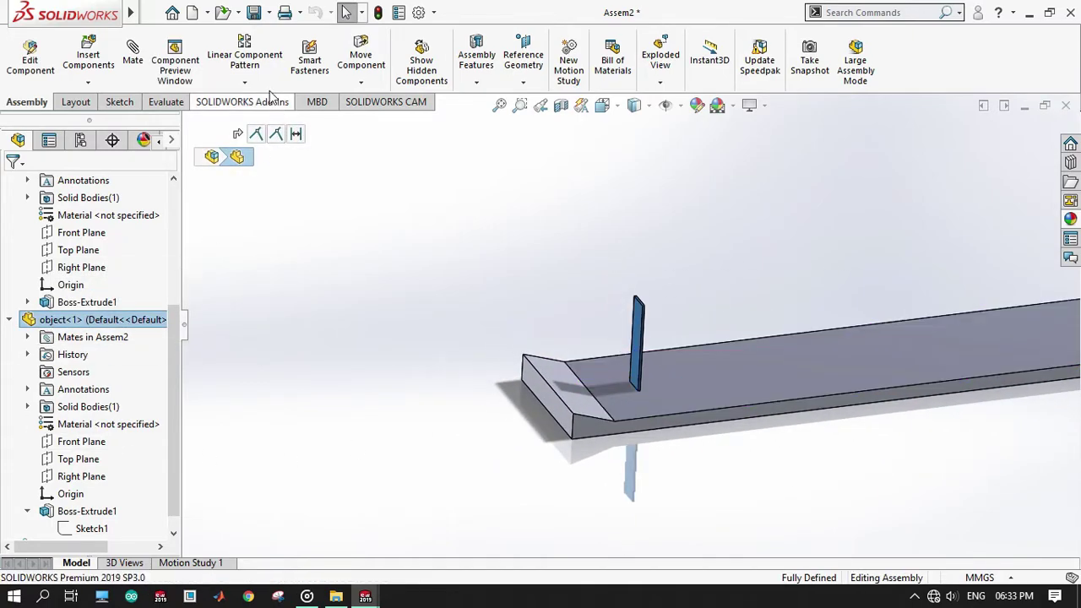
Linear-pattern the plate along the base's long edge: 7 instances at 15 mm spacing
left_click(244, 56)
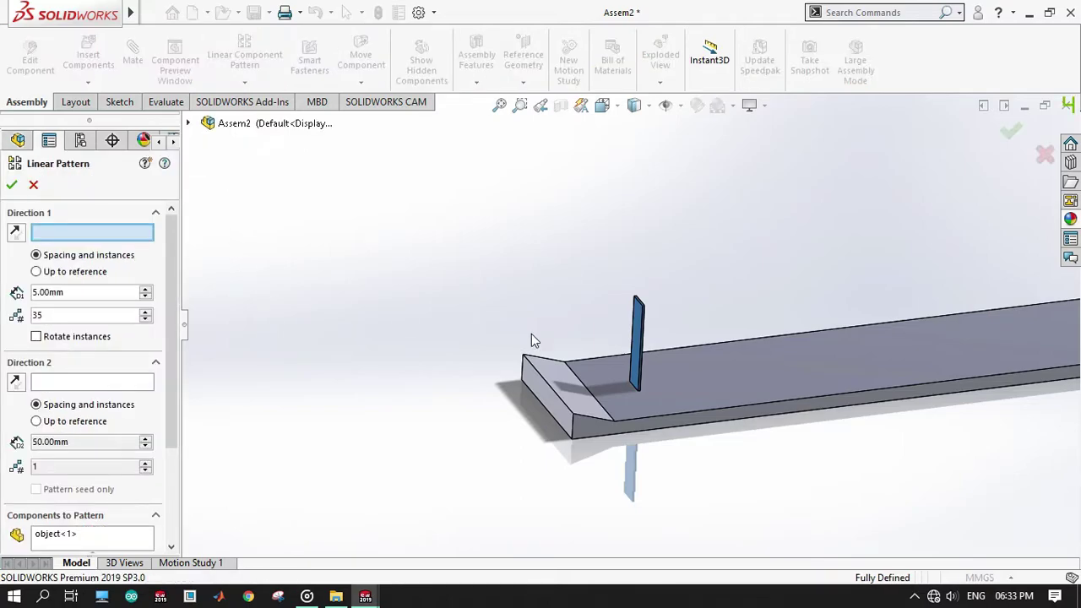
left_click(743, 406)
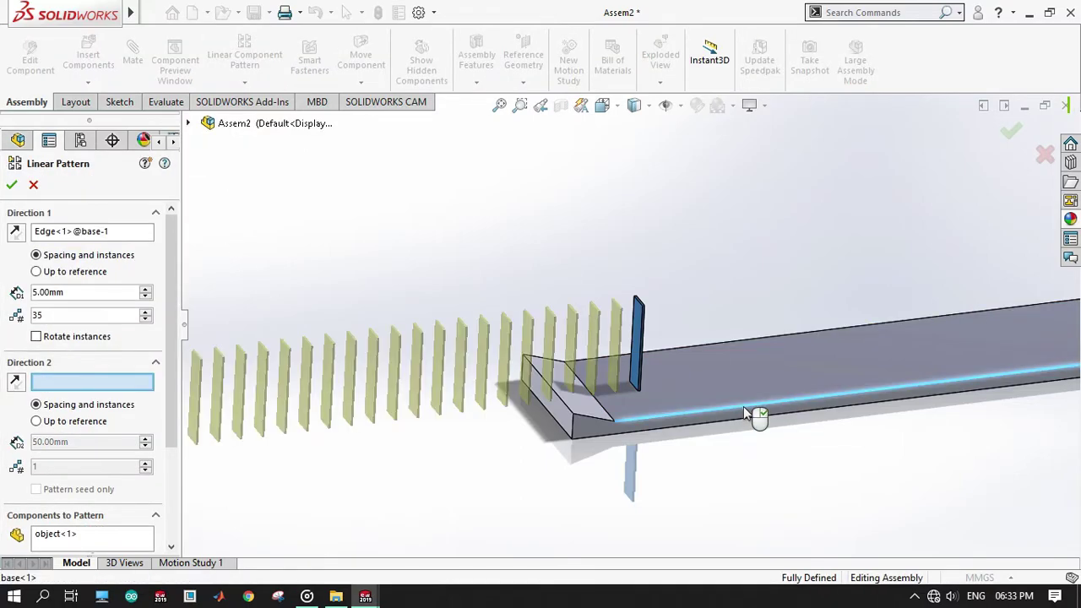
double_click(93, 320)
type("5")
key("Return")
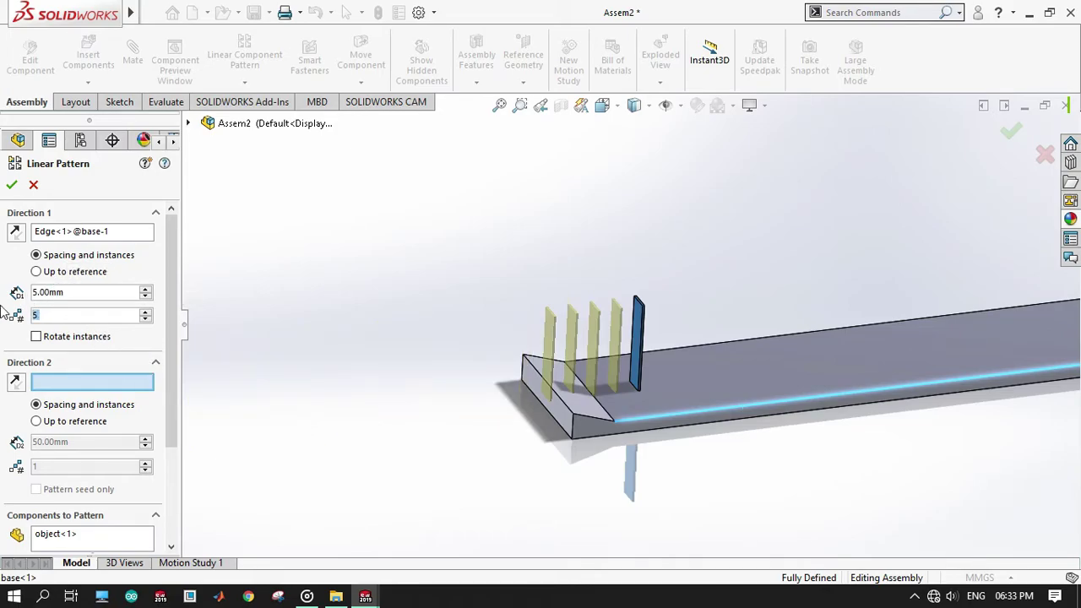
left_click(14, 231)
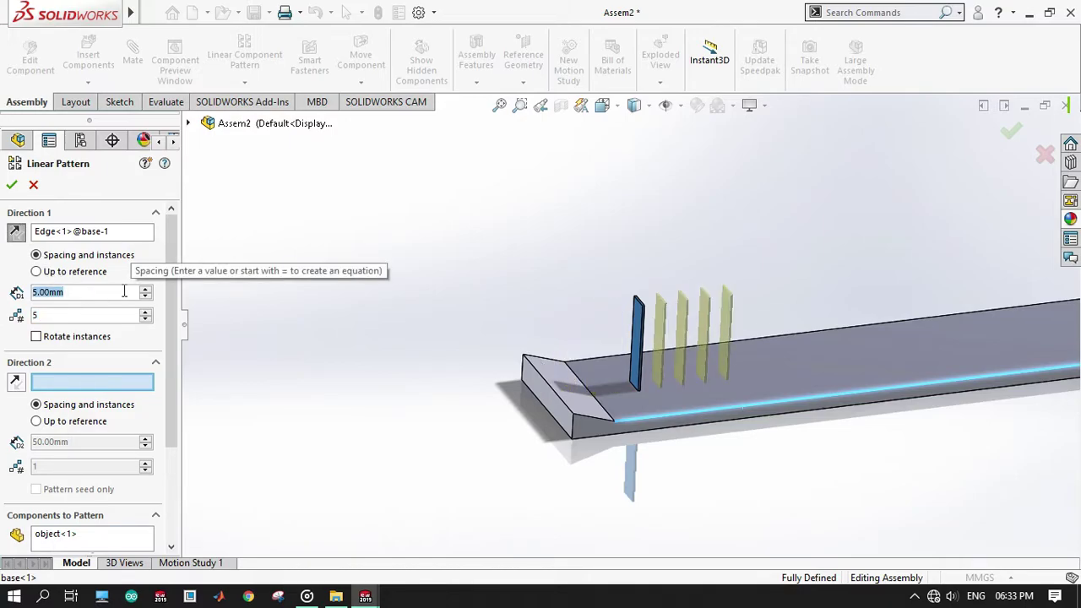
type("15")
key("Return")
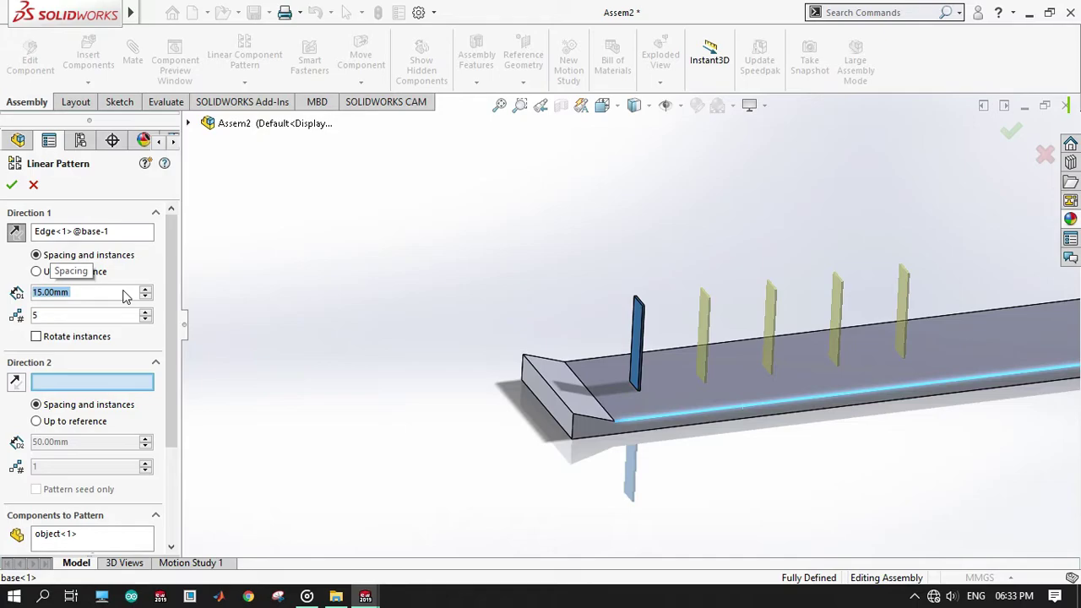
scroll(429, 400, "up", 2)
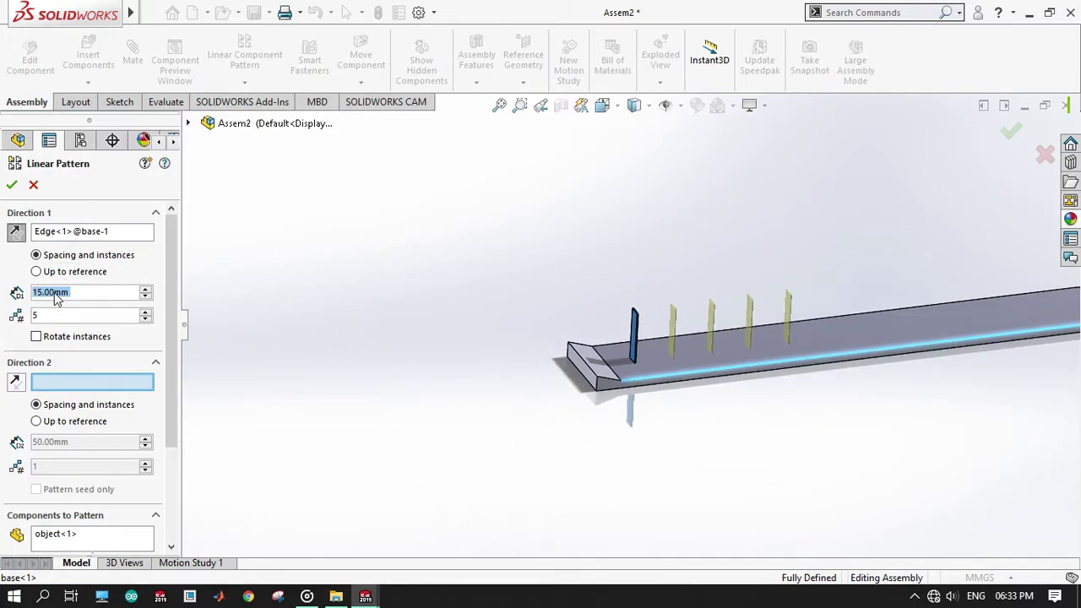
type("7")
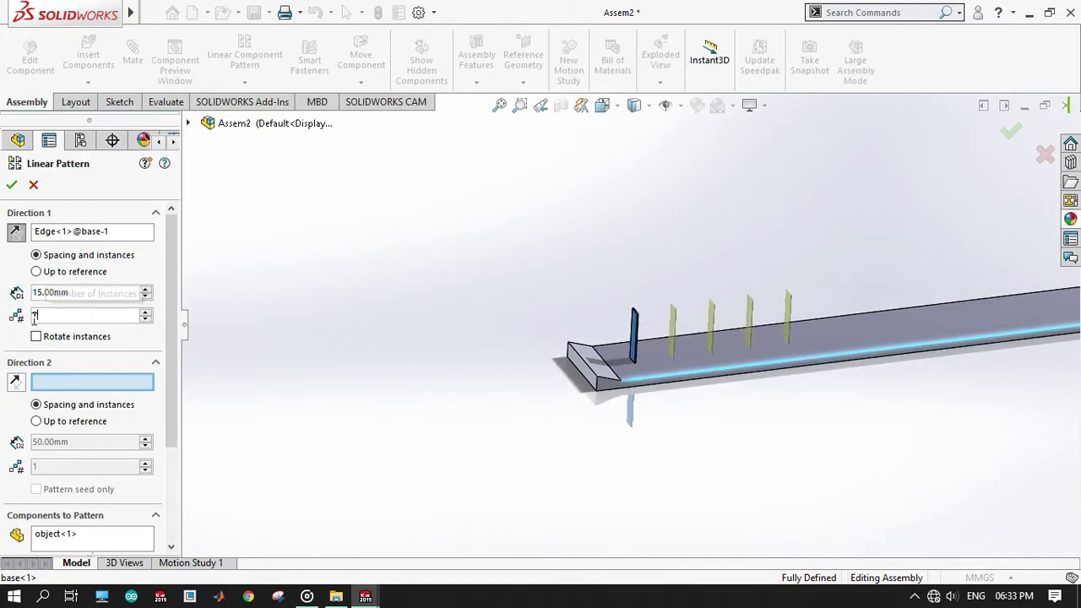
key("Return")
left_click(12, 185)
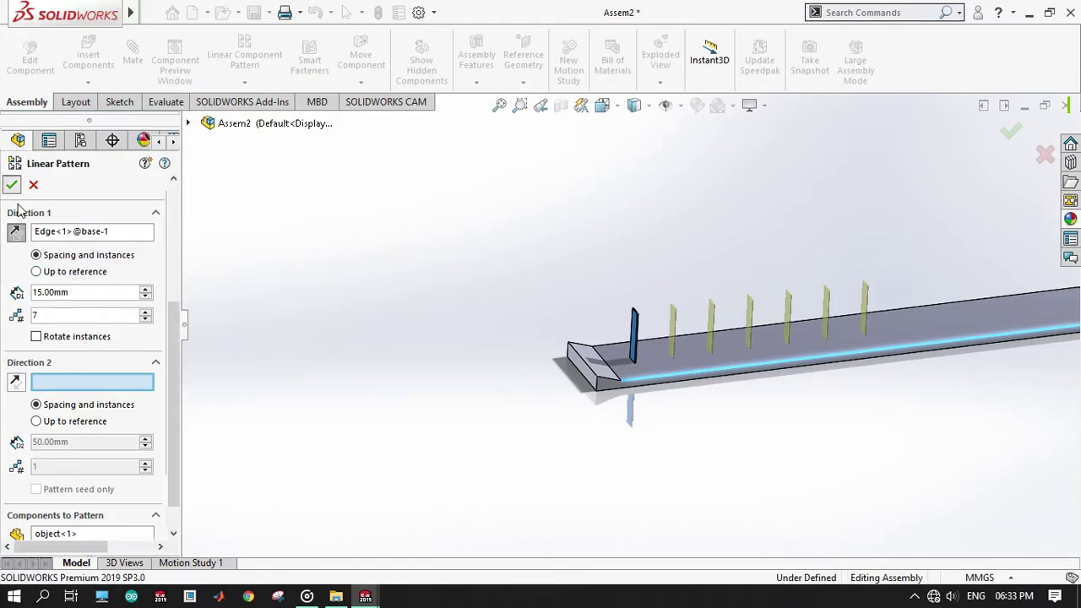
mouse_move(487, 338)
middle_mouse_down()
mouse_move(431, 351)
mouse_move(468, 379)
middle_mouse_up()
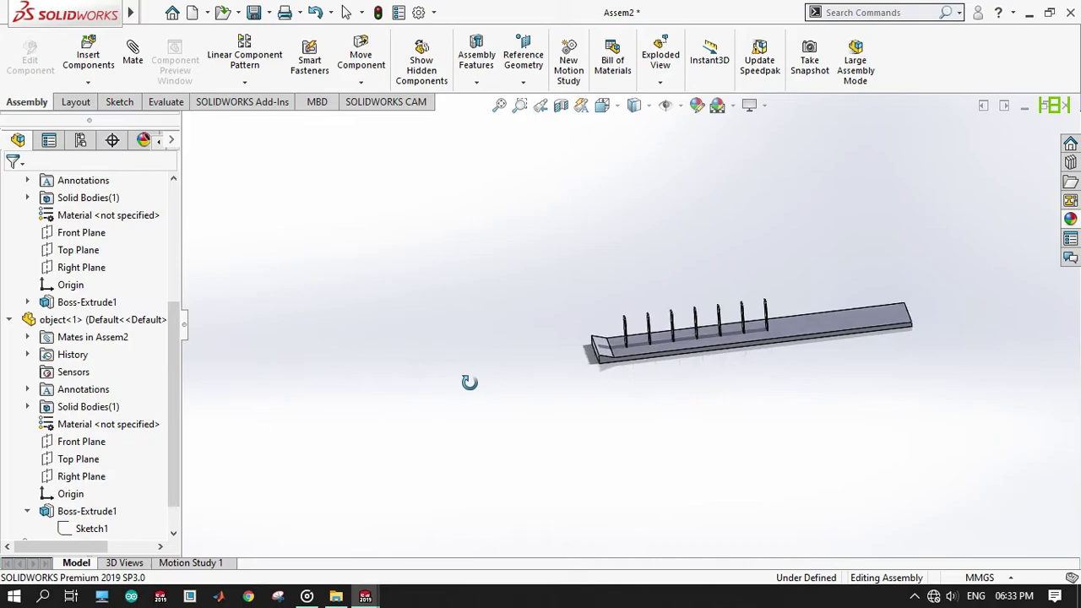
Change the base's Boss-Extrude1 length from 200 mm to 100 mm and rebuild
left_click(55, 304)
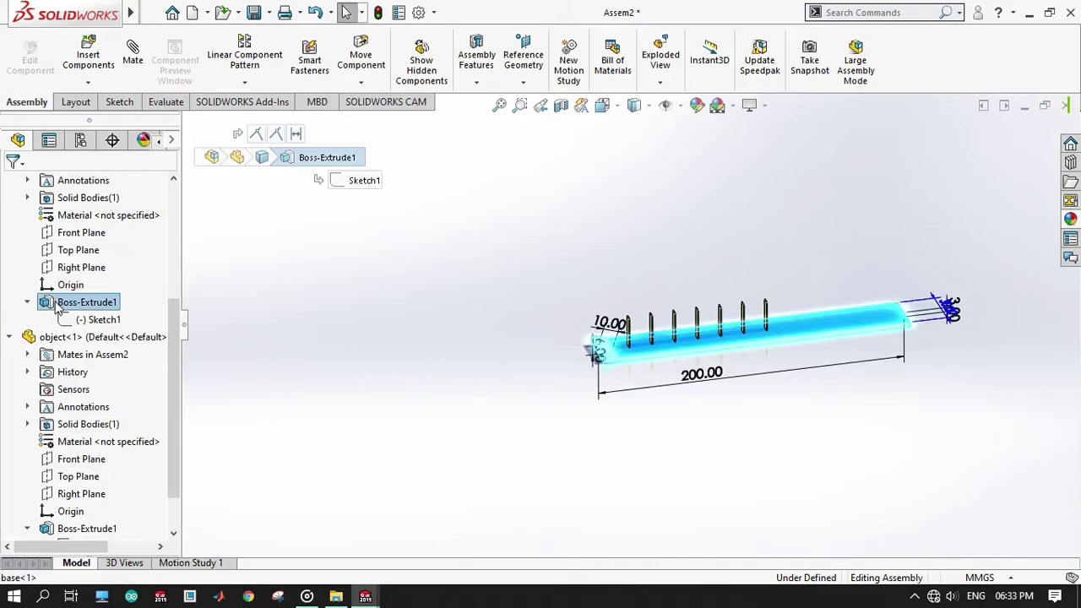
double_click(714, 374)
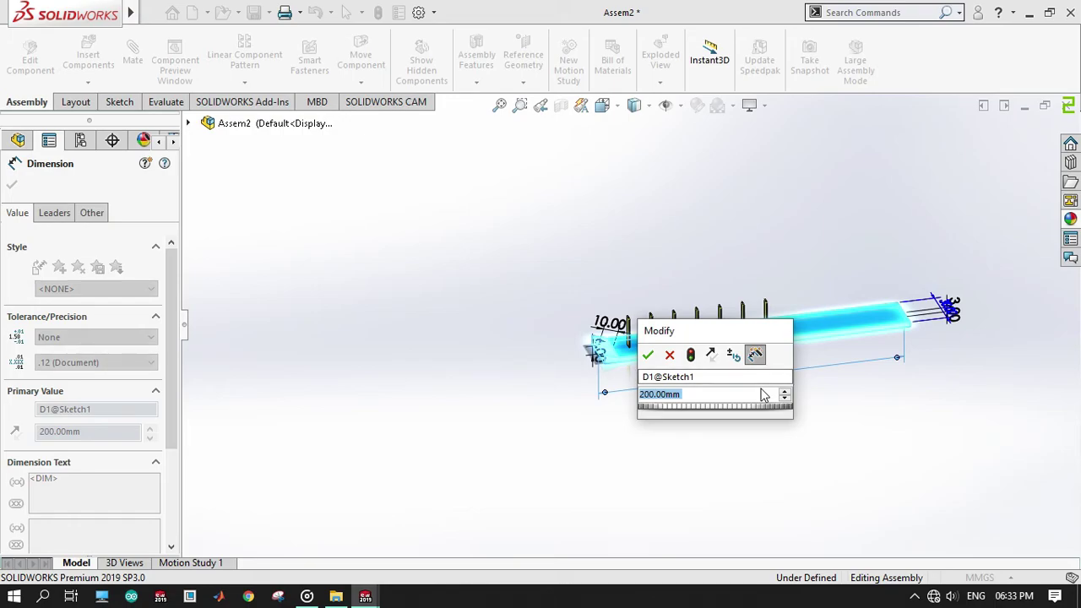
type("100")
key("Return")
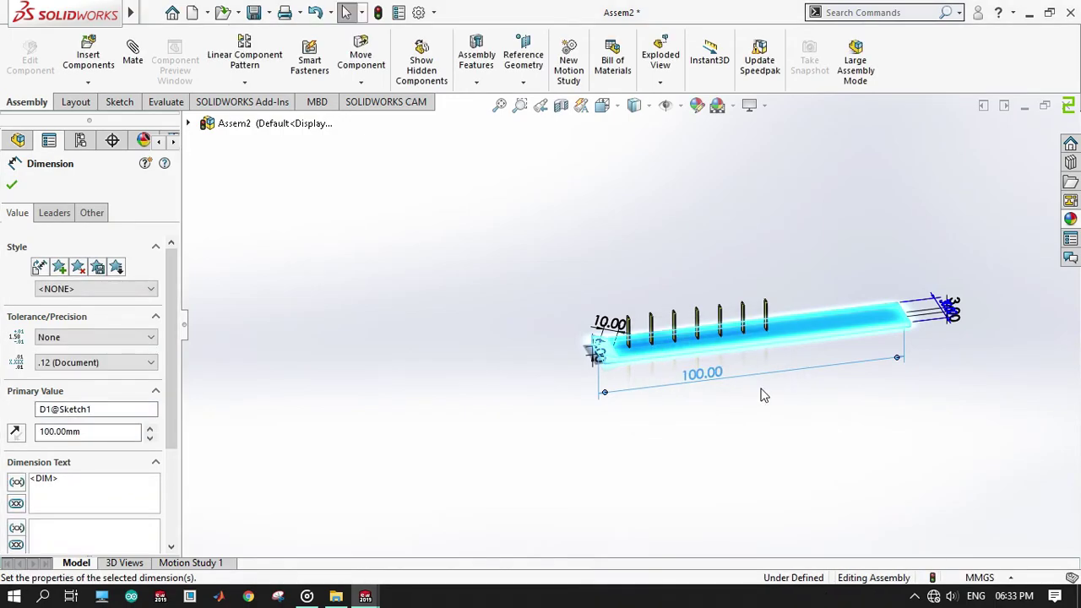
left_click(763, 395)
scroll(763, 372, "down", 3)
scroll(762, 346, "down", 2)
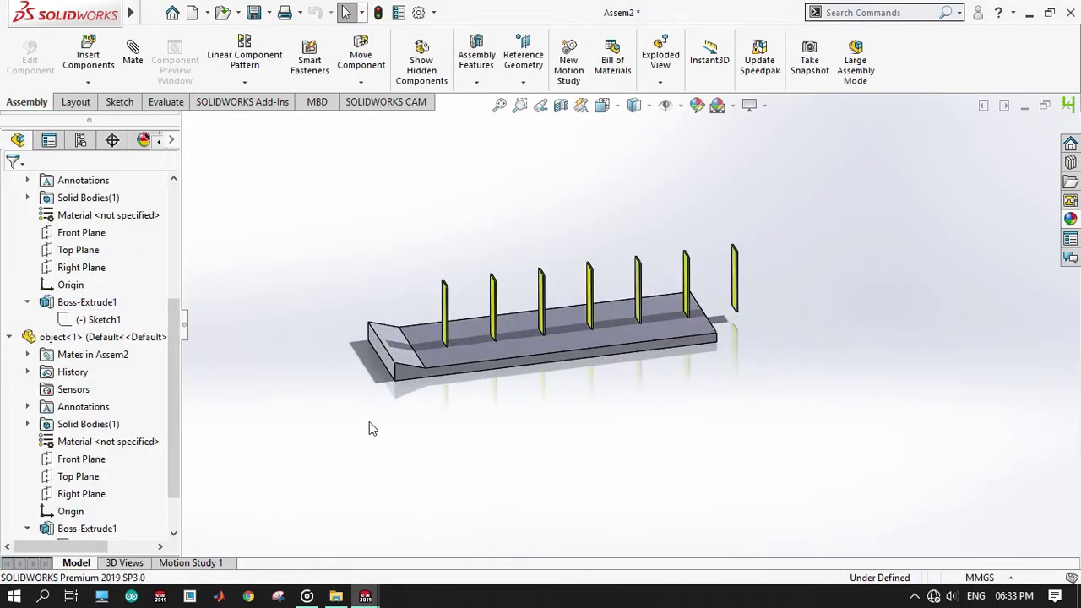
Re-edit the base length so it ends just past the seventh plate, and inspect it
double_click(87, 301)
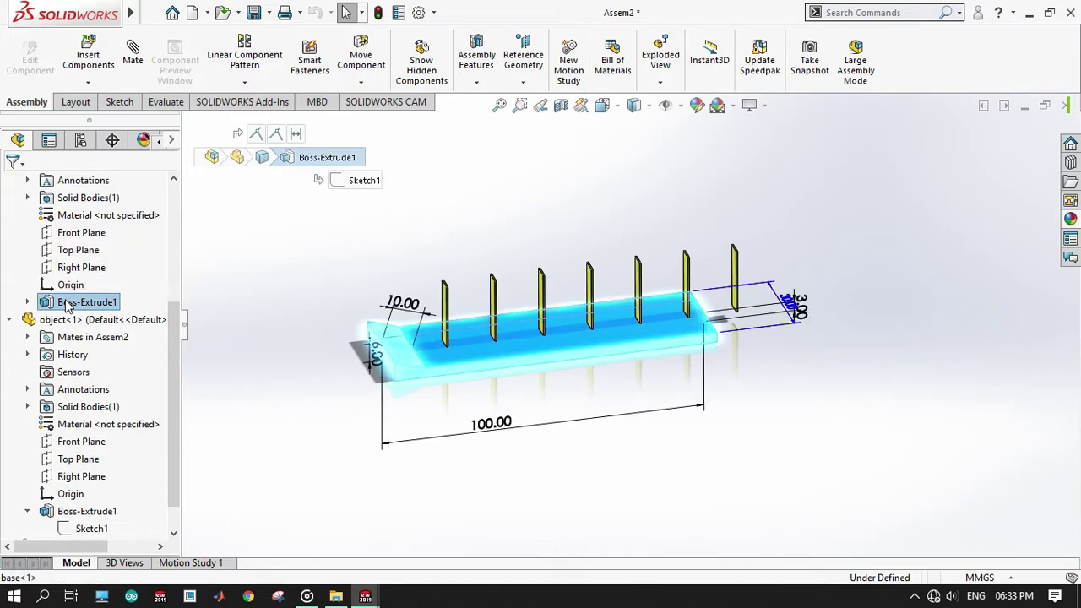
double_click(498, 426)
left_click(565, 452)
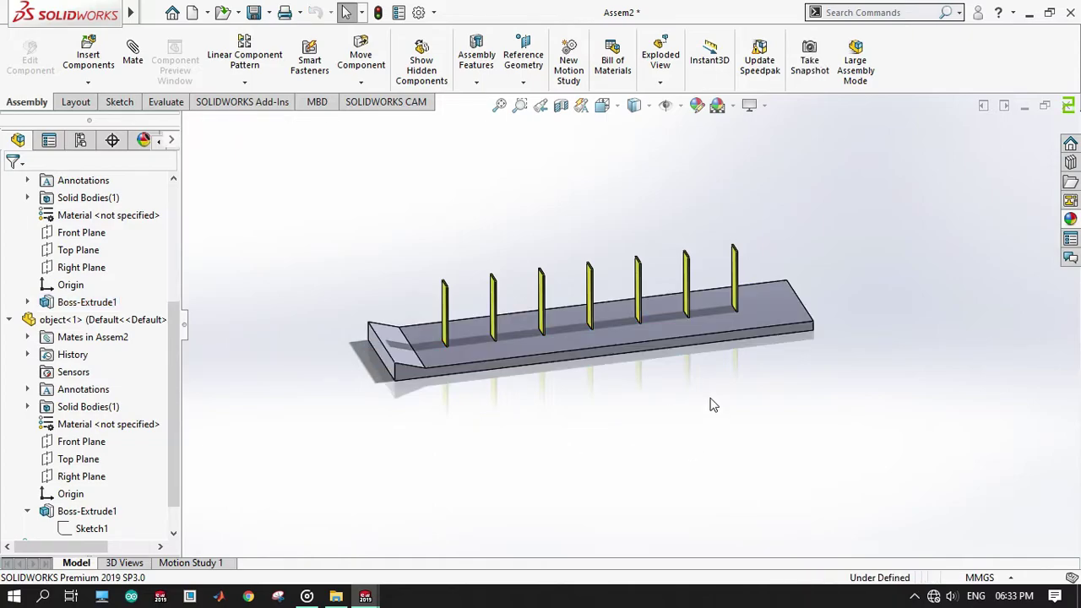
scroll(719, 335, "down", 2)
middle_click_drag(614, 475, 458, 367)
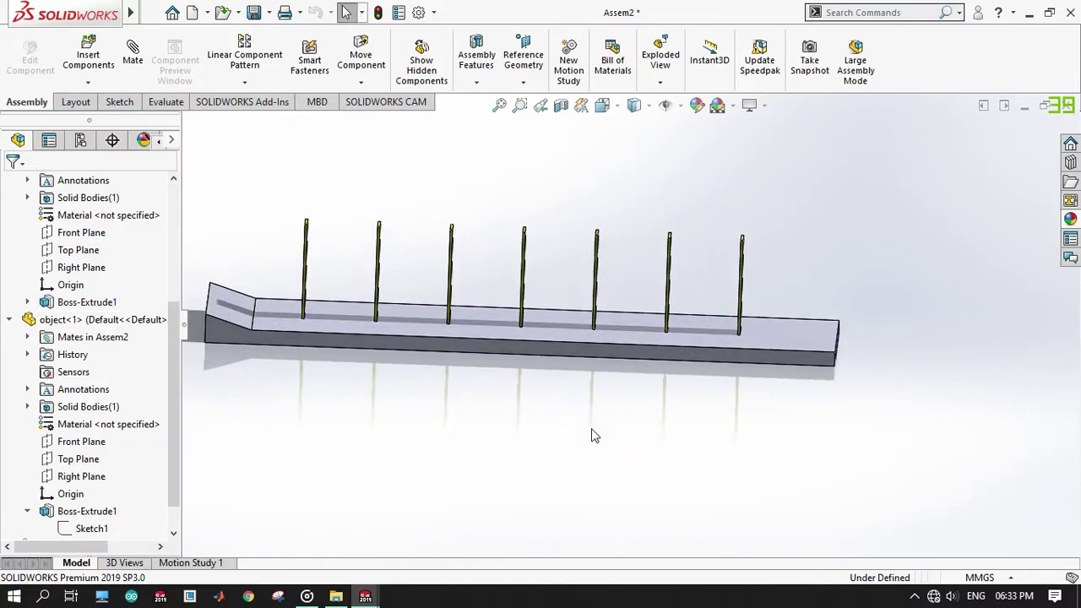
scroll(415, 352, "down", 3)
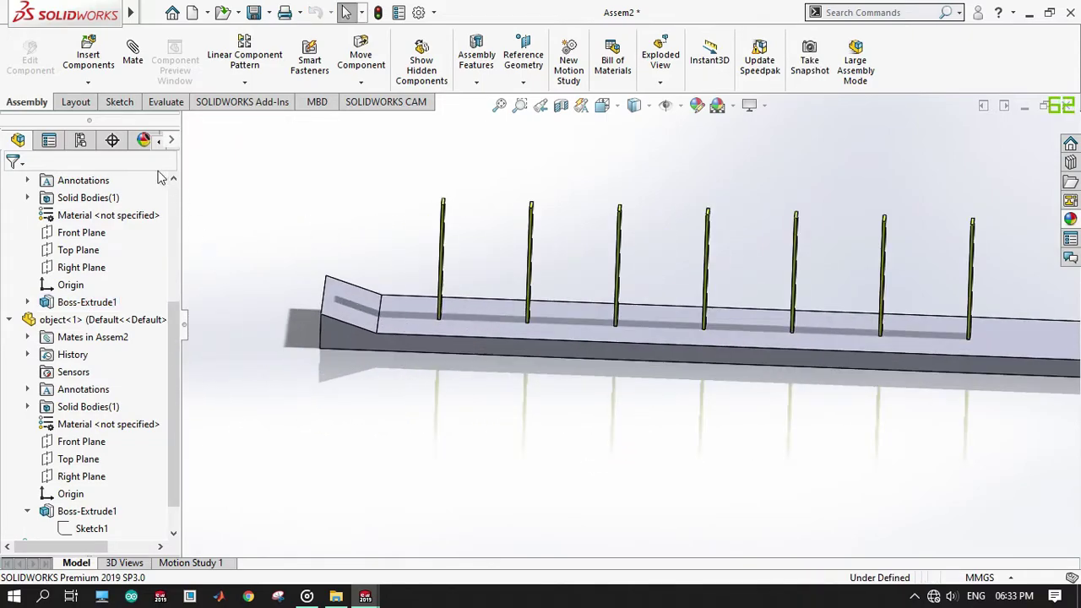
left_click(88, 53)
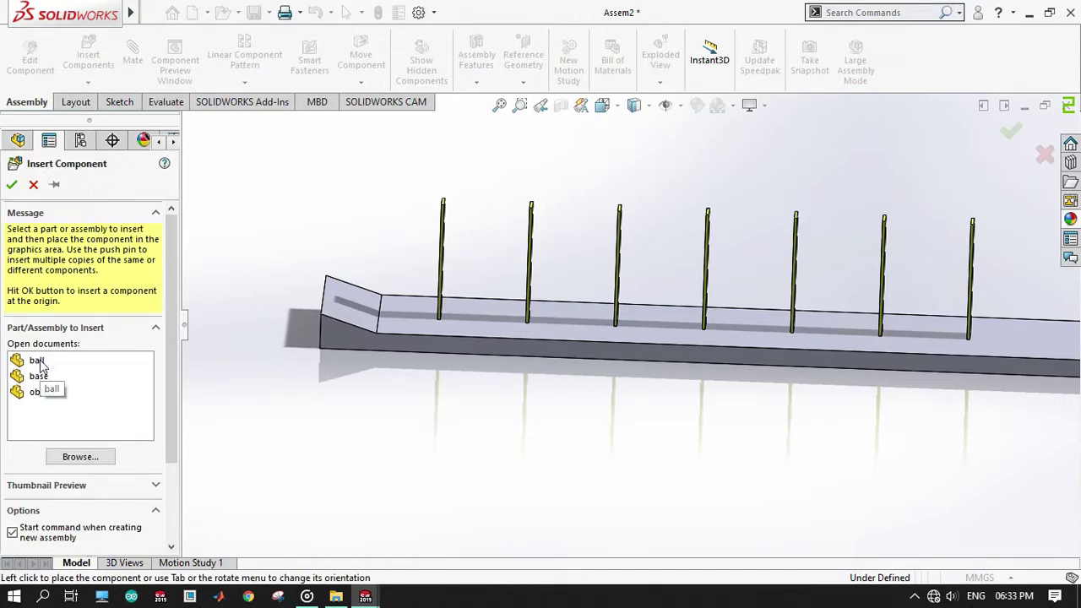
Insert the ball at the ramp's left end and lower it onto the slope
left_click(38, 361)
left_click(353, 272)
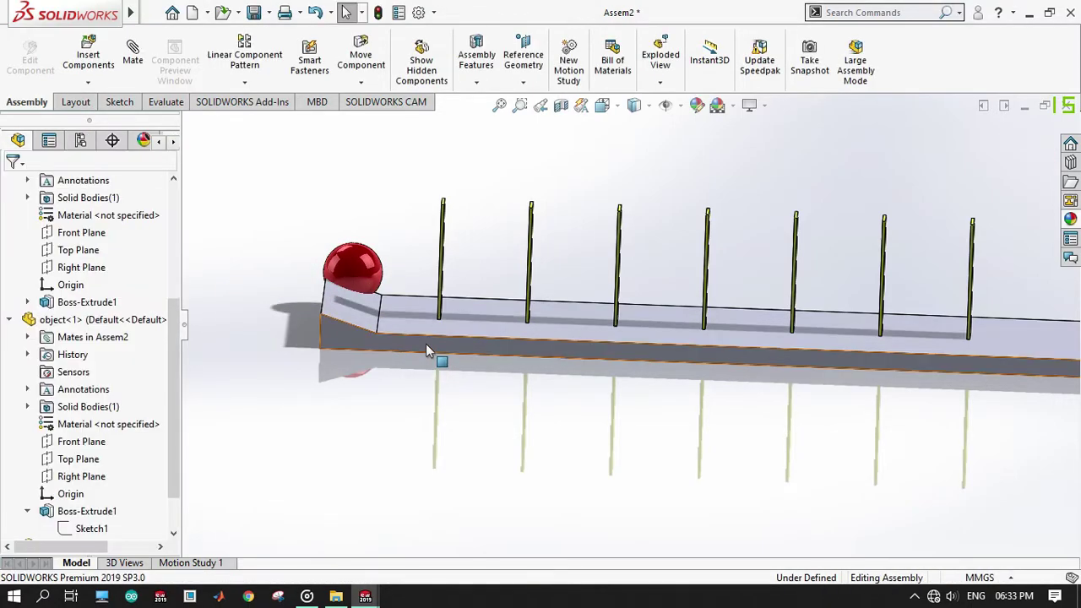
left_click(425, 344)
left_click(507, 266)
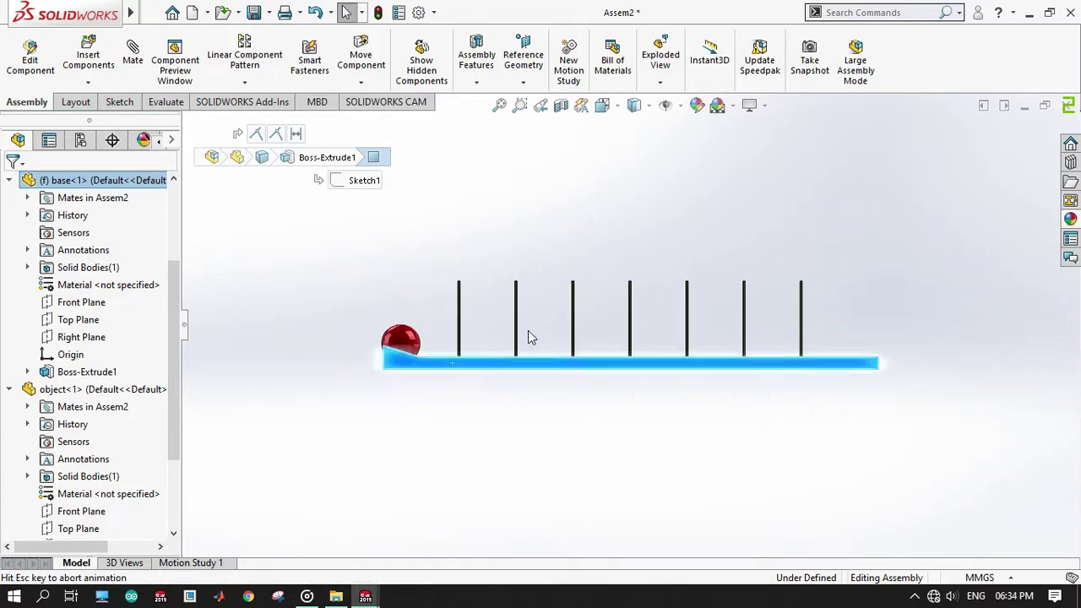
scroll(397, 341, "down", 7)
left_click(454, 352)
left_click_drag(454, 352, 471, 313)
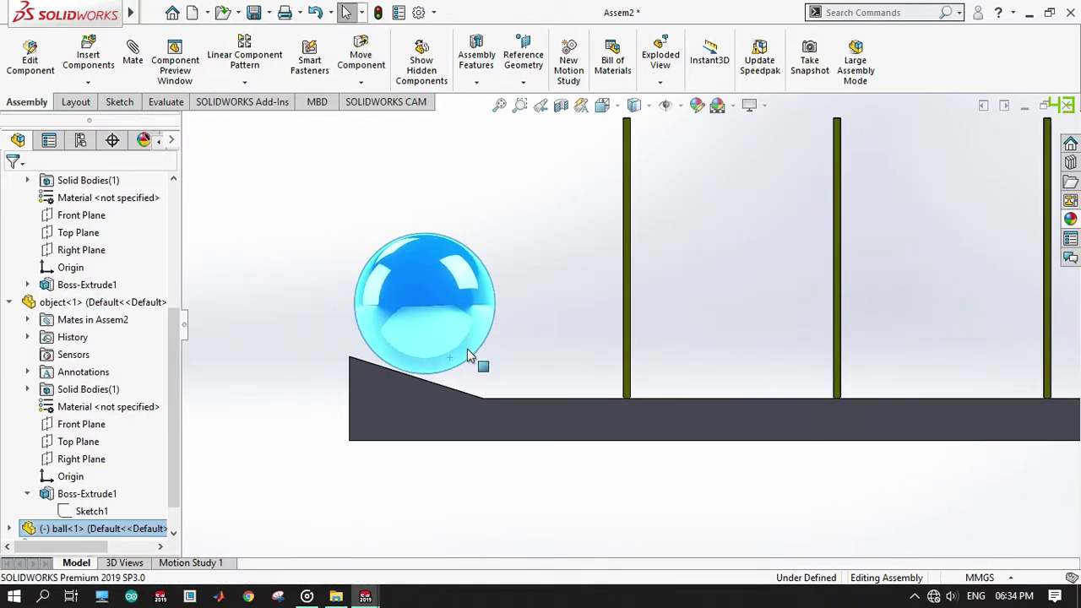
scroll(456, 336, "down", 5)
left_click(456, 336)
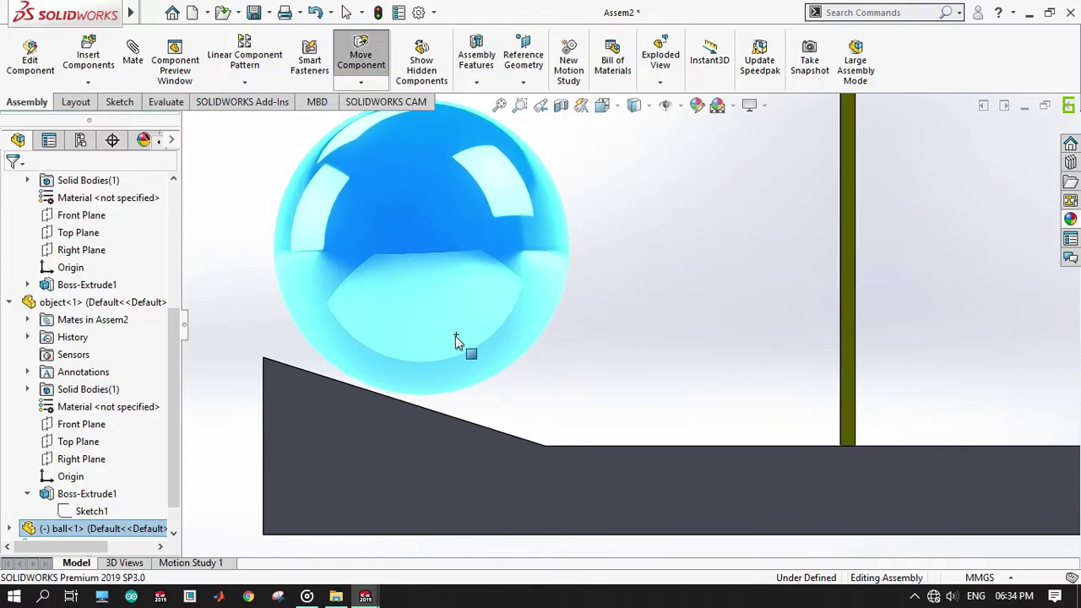
key("Escape")
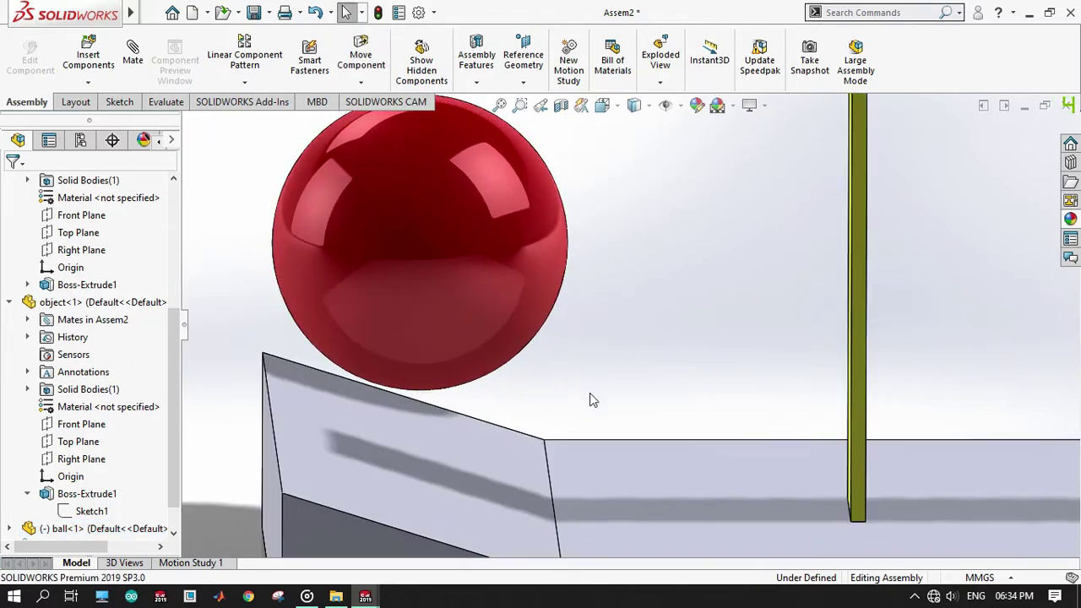
From a top view, shift the ball 15.25 mm with the triad into line with the plates
left_click(645, 440)
left_click(765, 411)
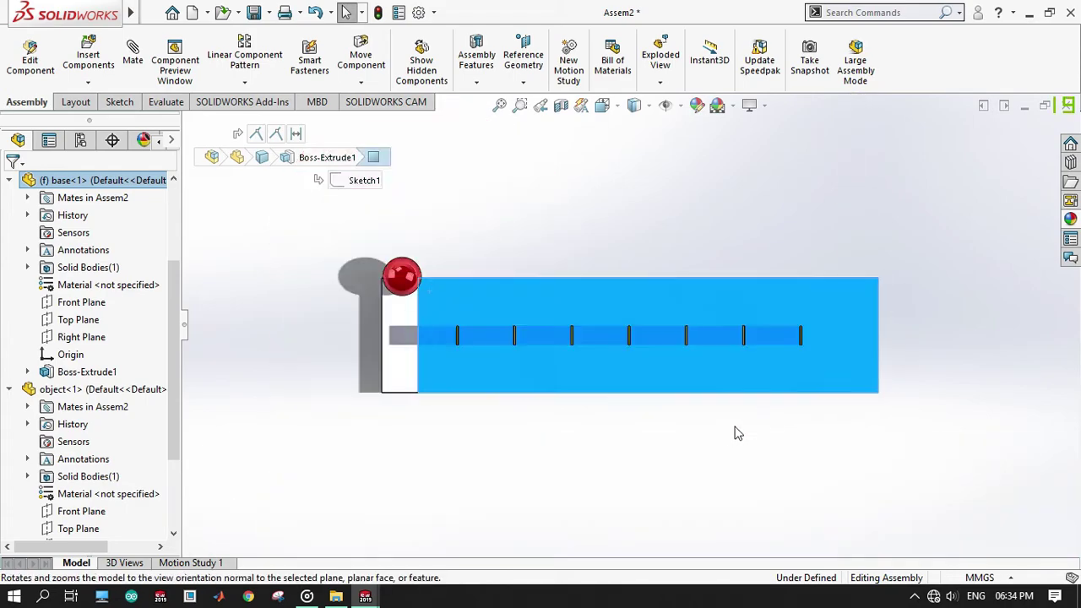
scroll(393, 358, "down", 3)
left_click(397, 270)
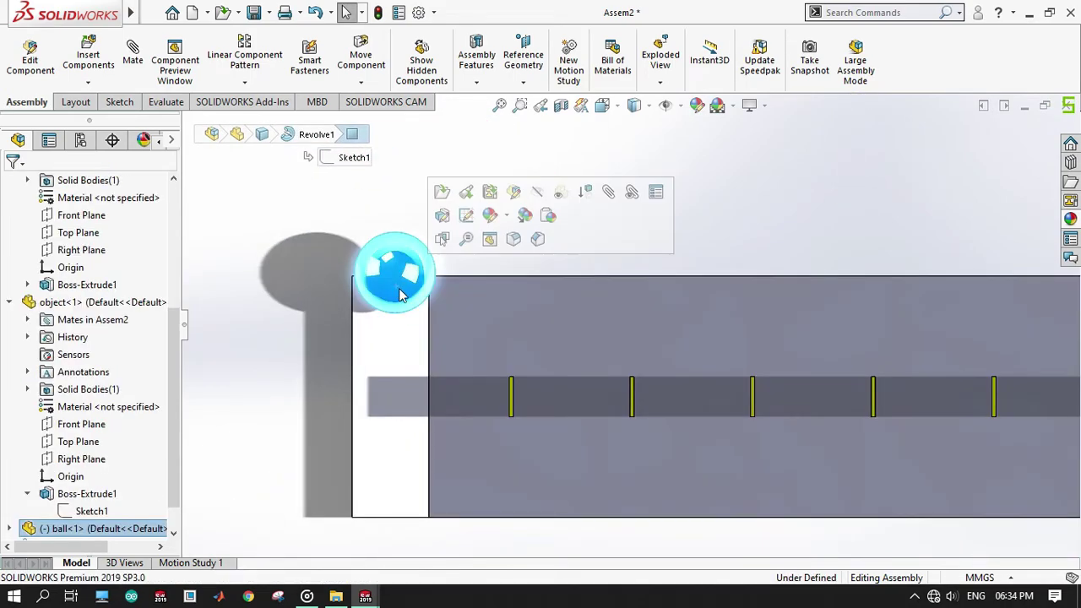
right_click(400, 272)
left_click(449, 272)
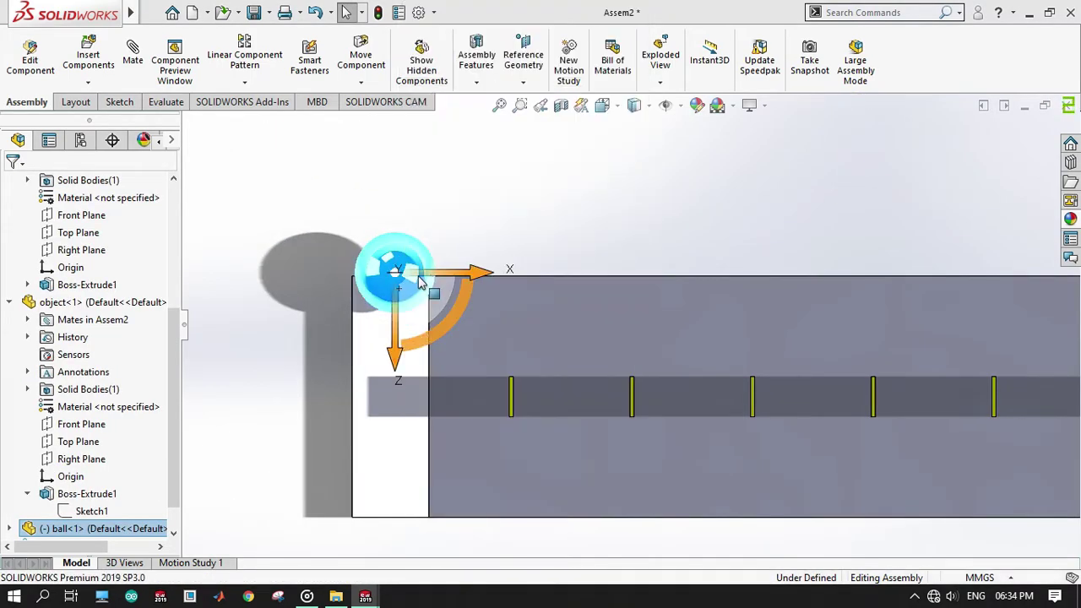
left_click_drag(408, 327, 393, 467)
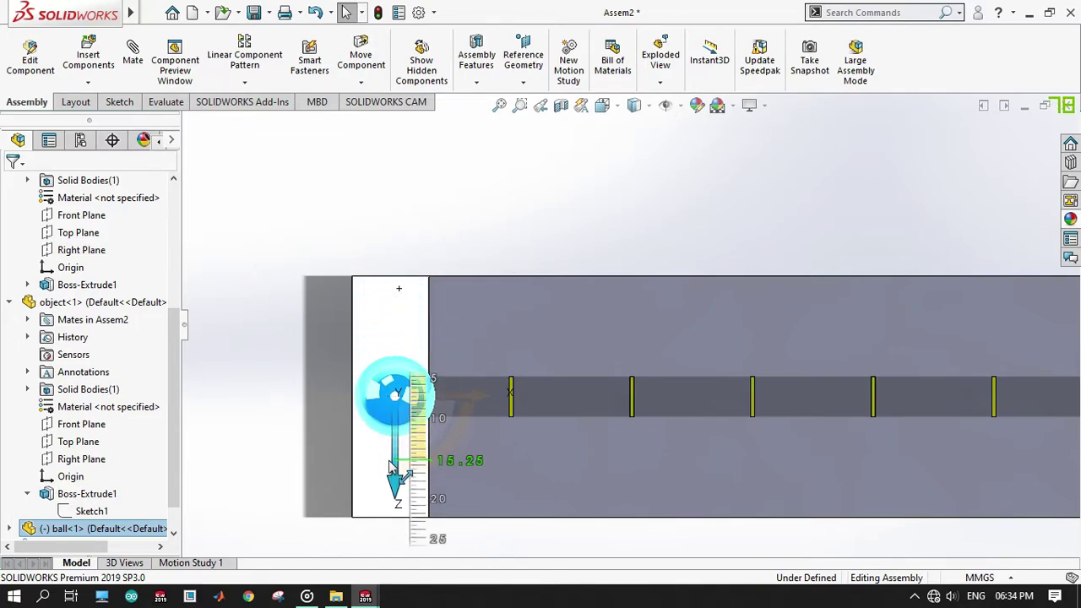
left_click(260, 455)
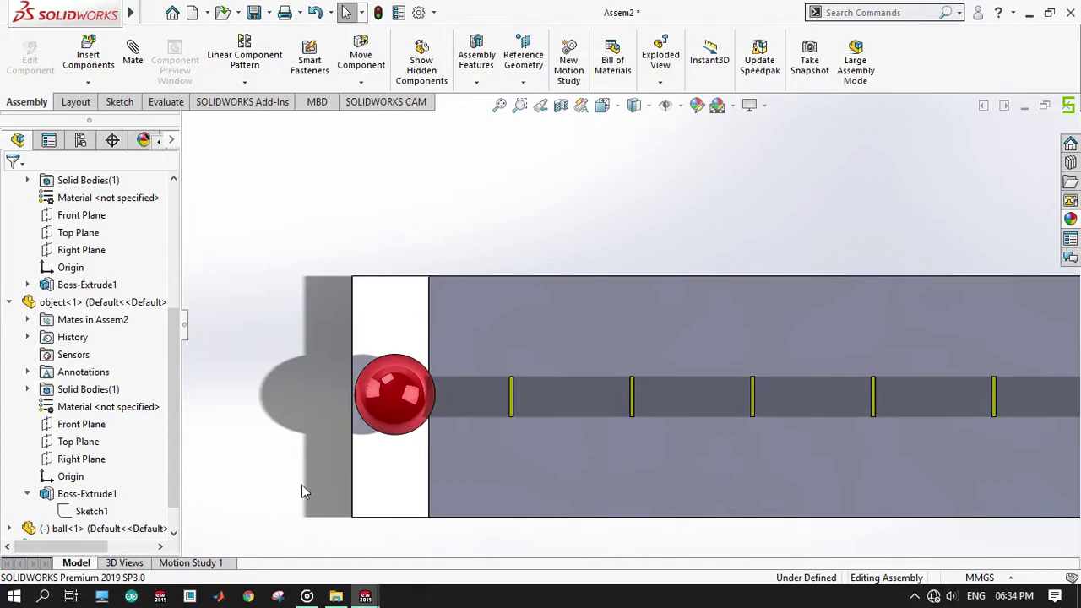
key("f")
mouse_move(574, 543)
middle_mouse_down()
mouse_move(599, 291)
mouse_move(604, 352)
mouse_move(772, 386)
middle_mouse_up()
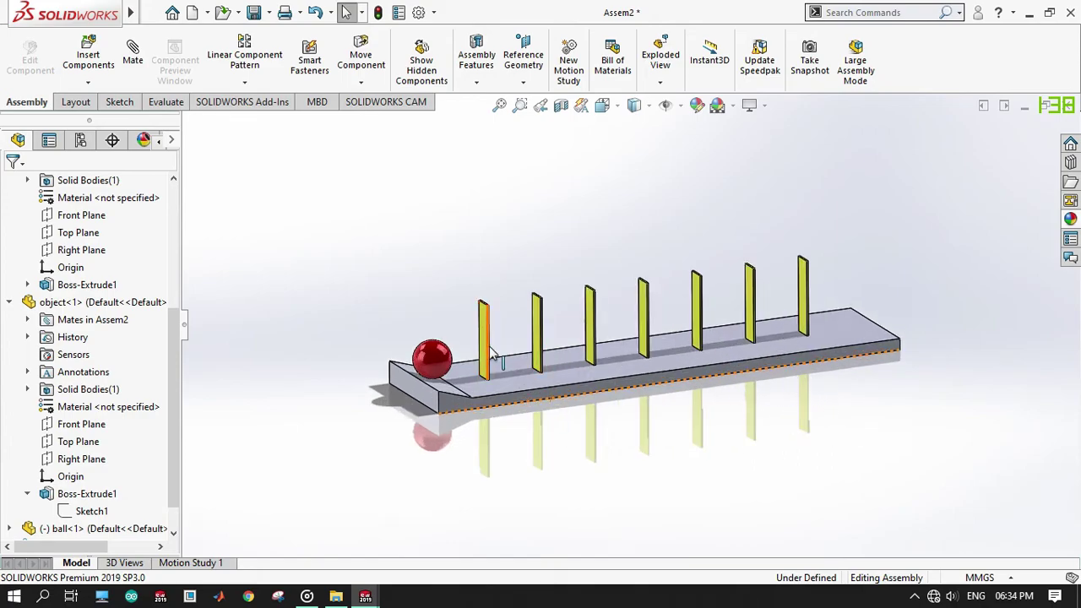
Suppress the yellow plate nearest the ball, leaving six plates standing
left_click(486, 355)
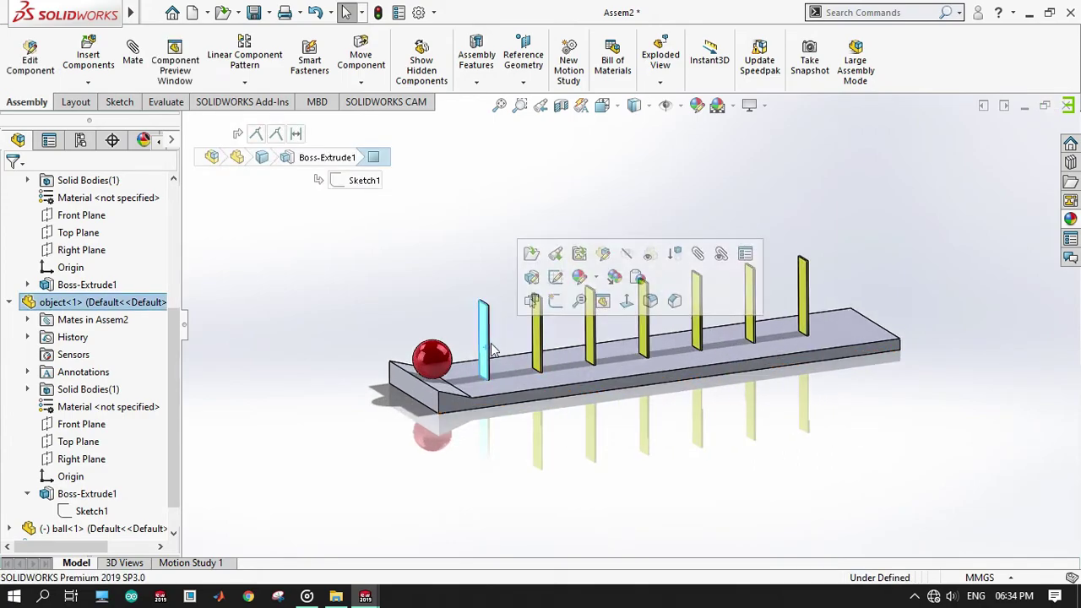
left_click(135, 303)
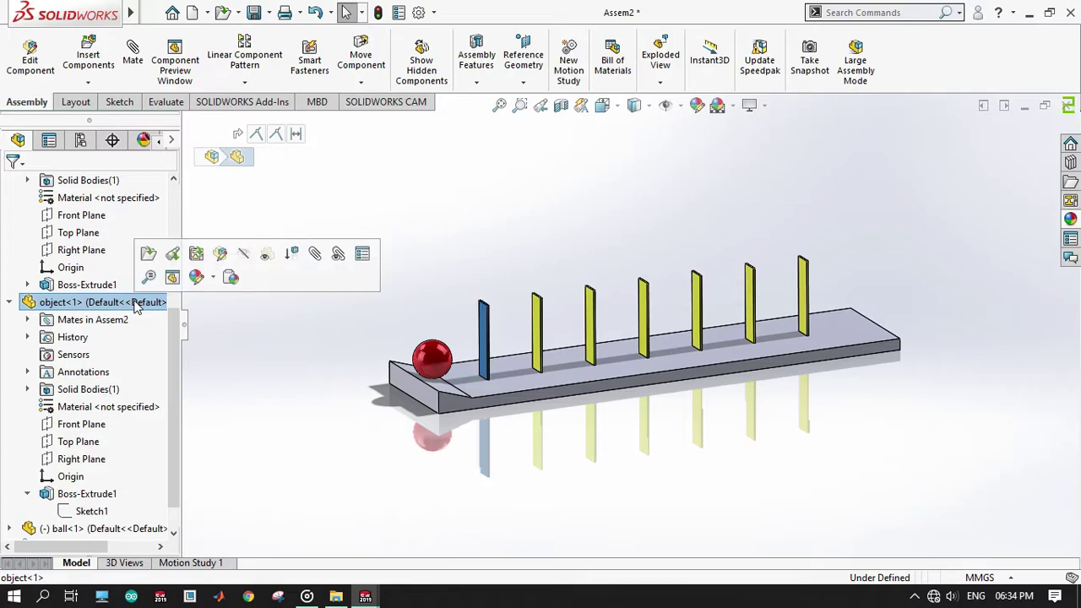
left_click(311, 253)
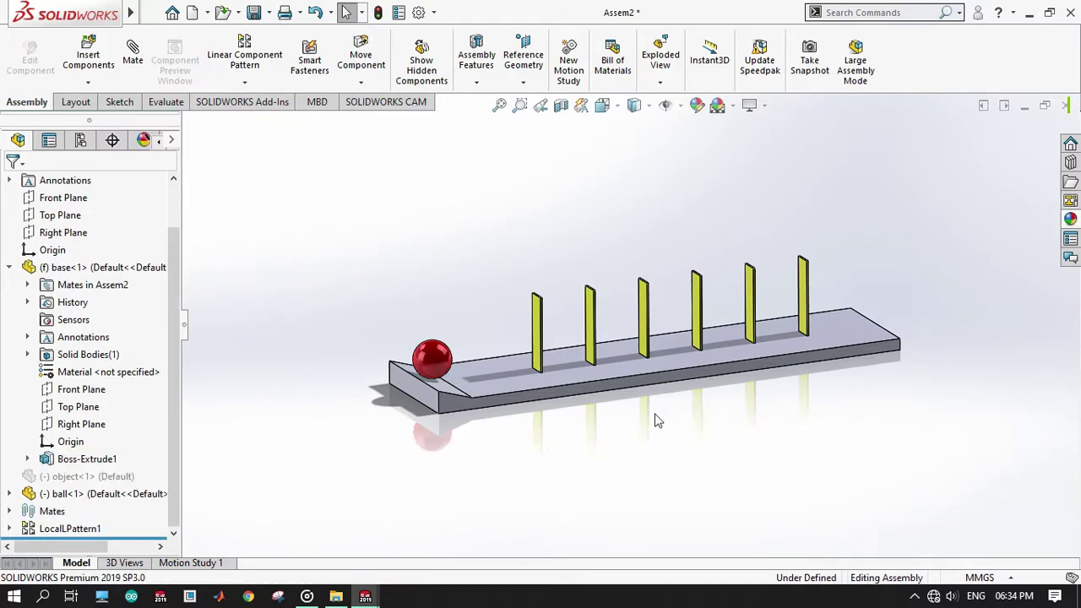
middle_click_drag(658, 420, 601, 361)
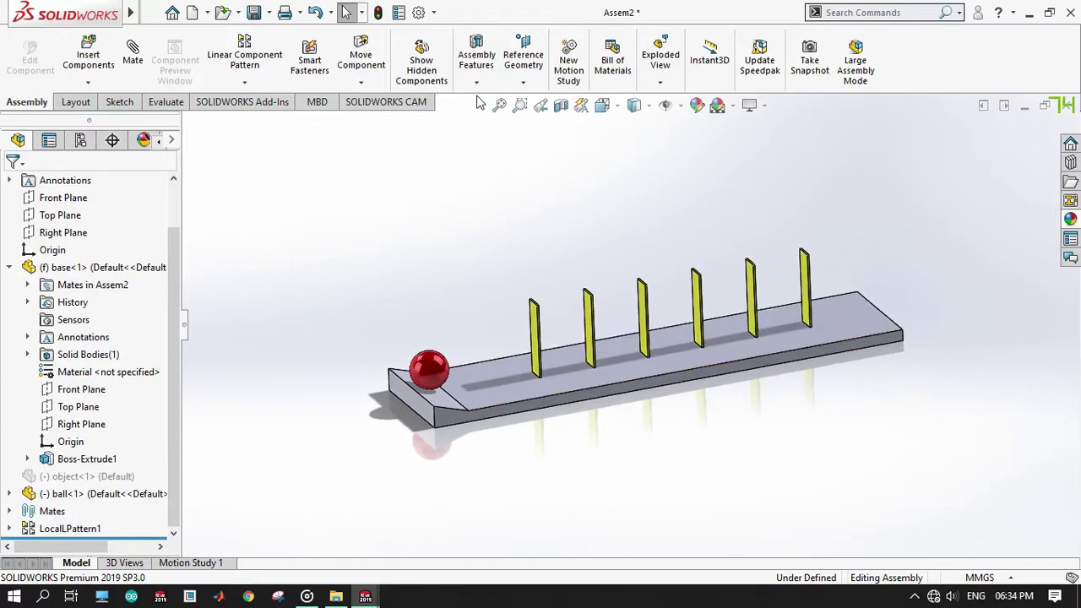
left_click(566, 67)
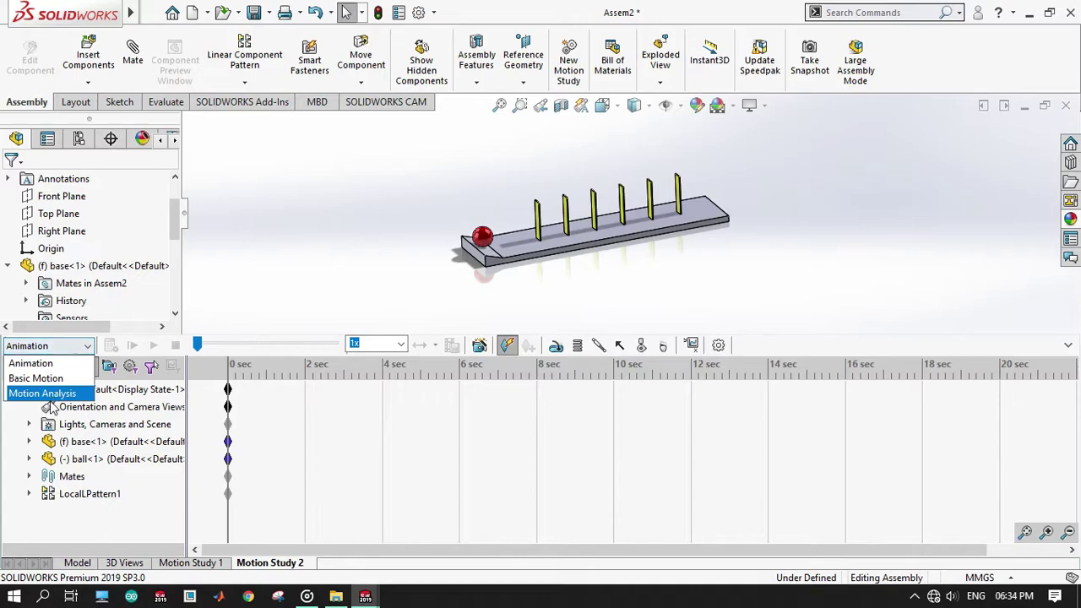
Set Motion Study 2 to Motion Analysis with Gravity and Contact between all solid bodies
left_click(53, 393)
left_click(663, 348)
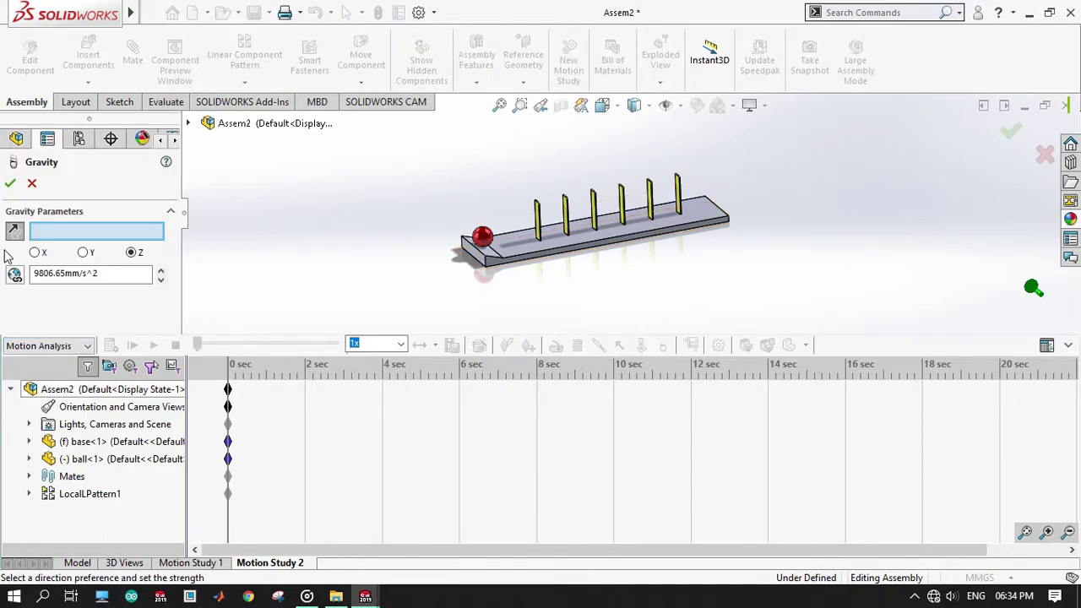
left_click(10, 183)
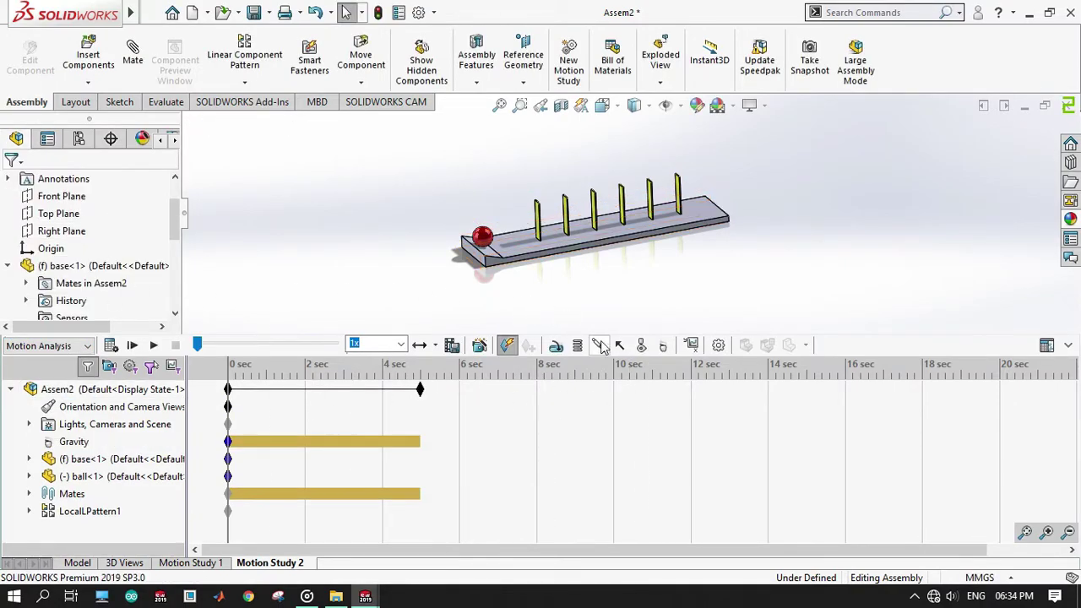
left_click(642, 346)
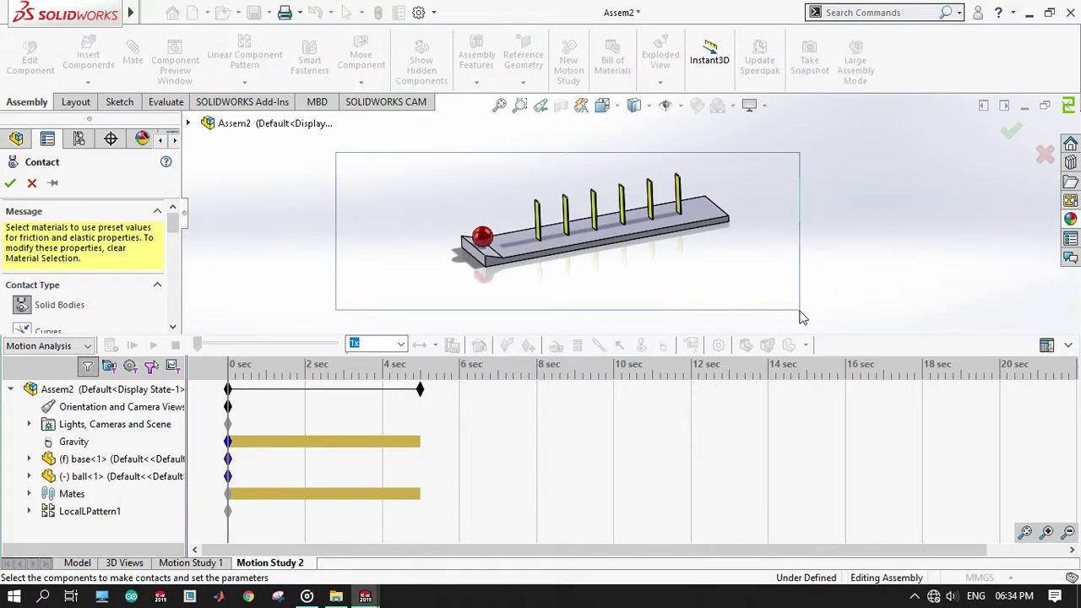
left_click_drag(515, 234, 806, 325)
left_click(11, 185)
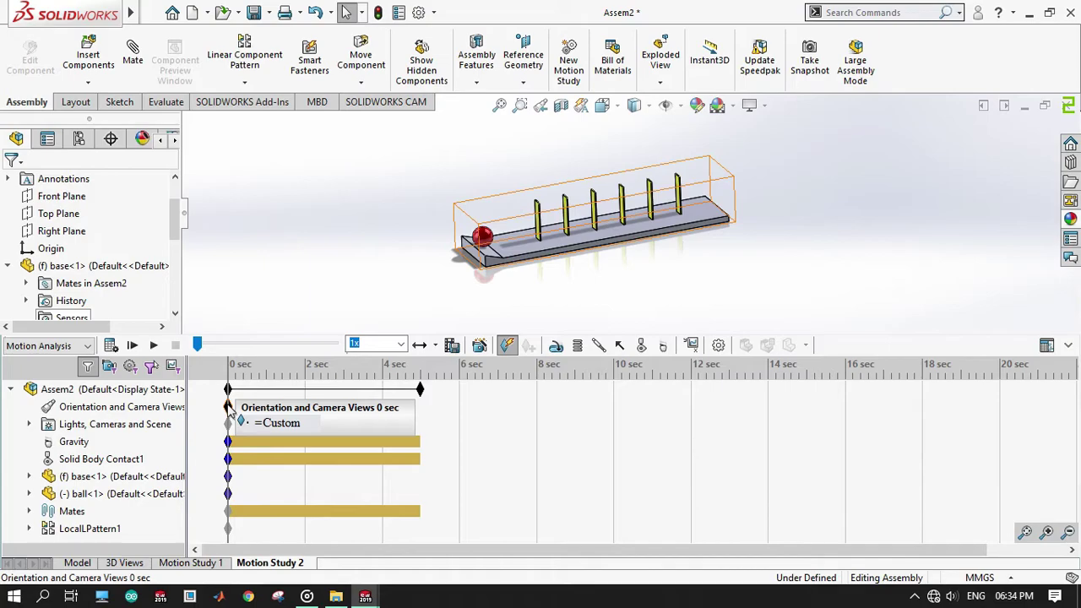
Copy the starting orientation key to about 0.4 sec on the timeline
left_click_drag(228, 406, 251, 410)
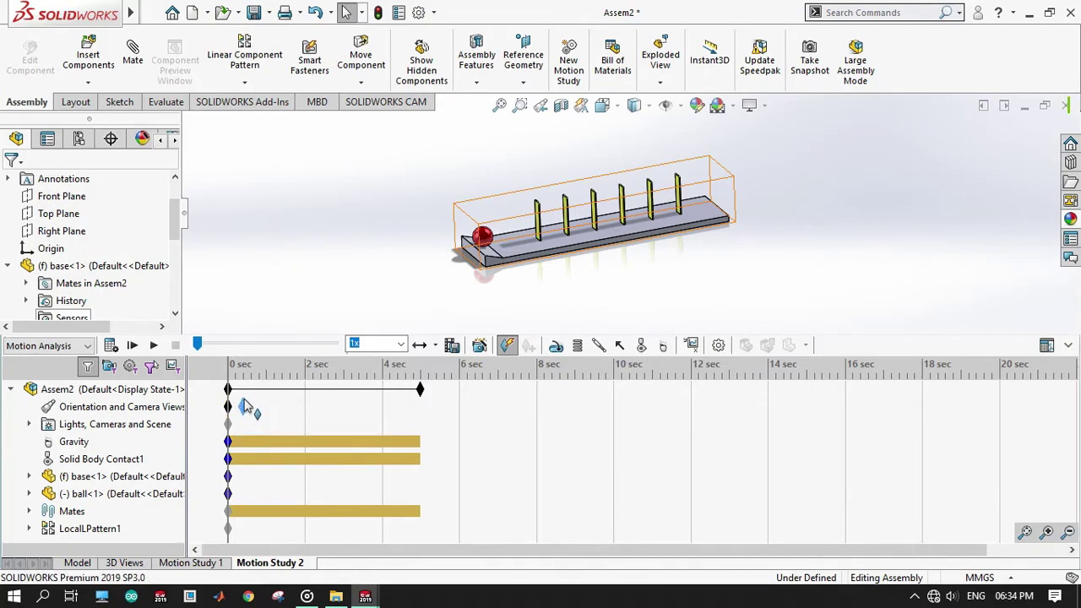
left_click_drag(241, 402, 243, 406)
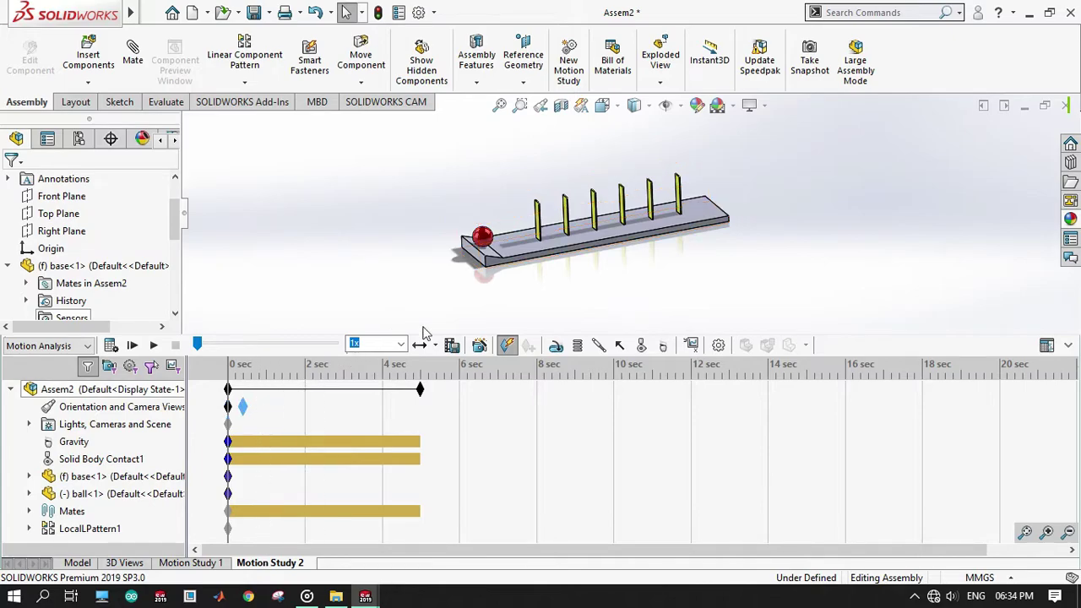
mouse_move(675, 318)
middle_mouse_down()
mouse_move(607, 289)
mouse_move(618, 302)
middle_mouse_up()
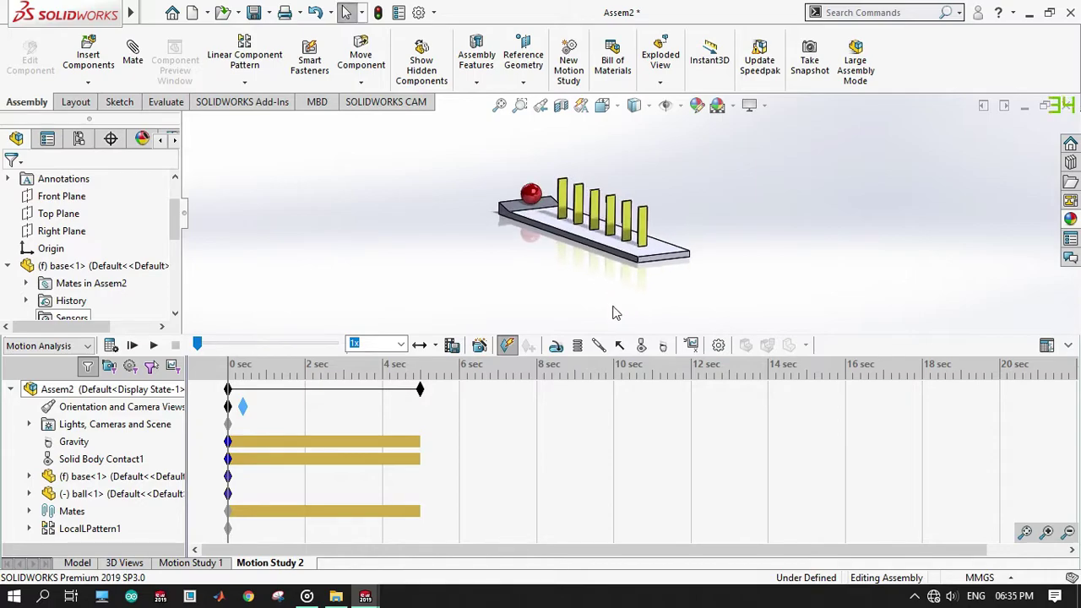
Replace the 0.400 sec camera orientation key with a newly orbited view
left_click(242, 407)
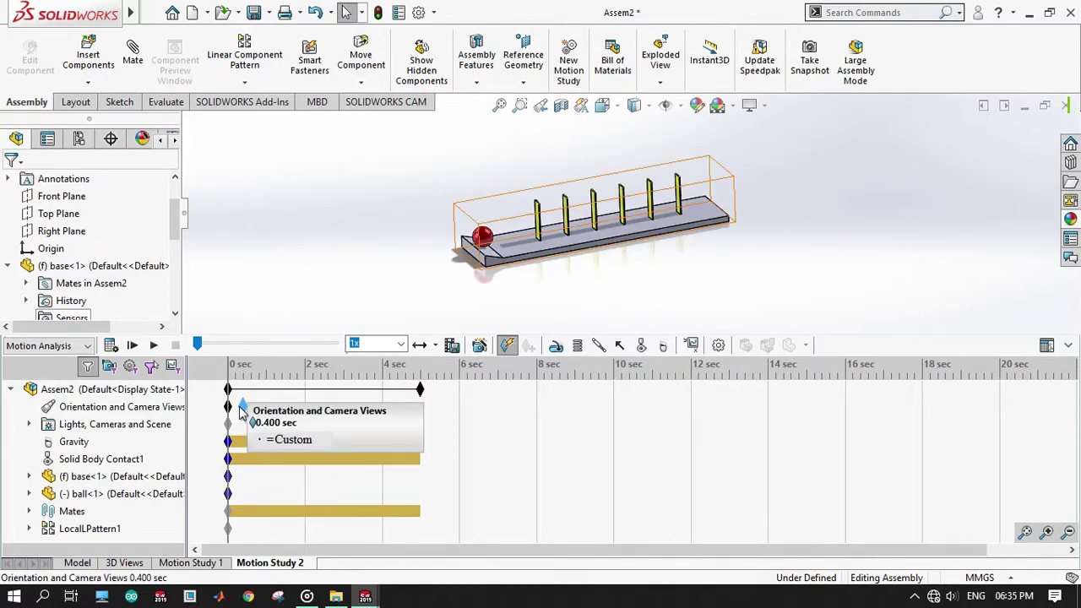
right_click(242, 409)
left_click(284, 274)
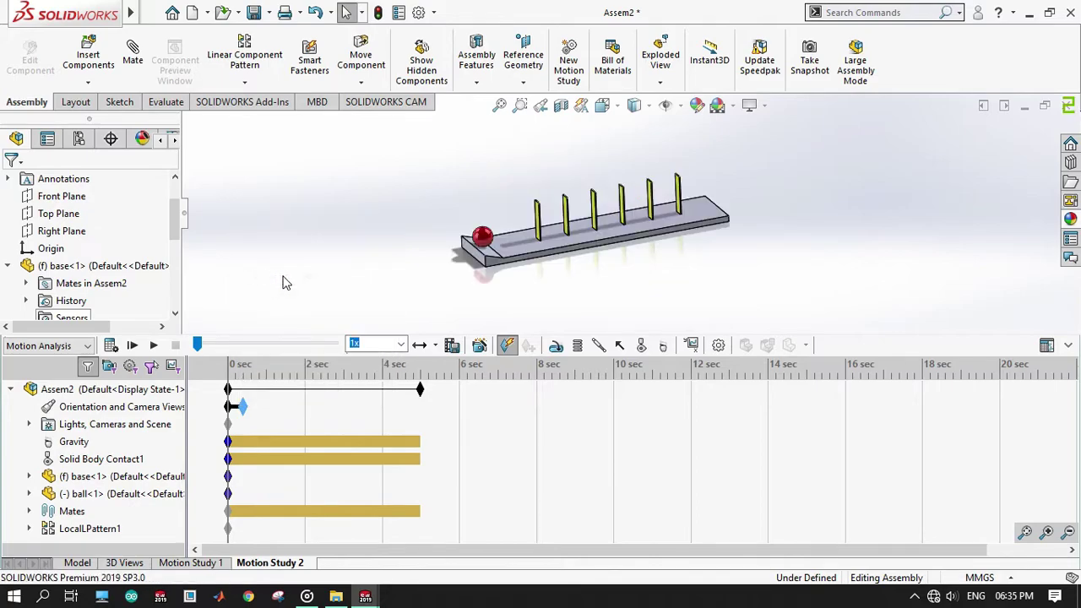
middle_click_drag(589, 304, 505, 373)
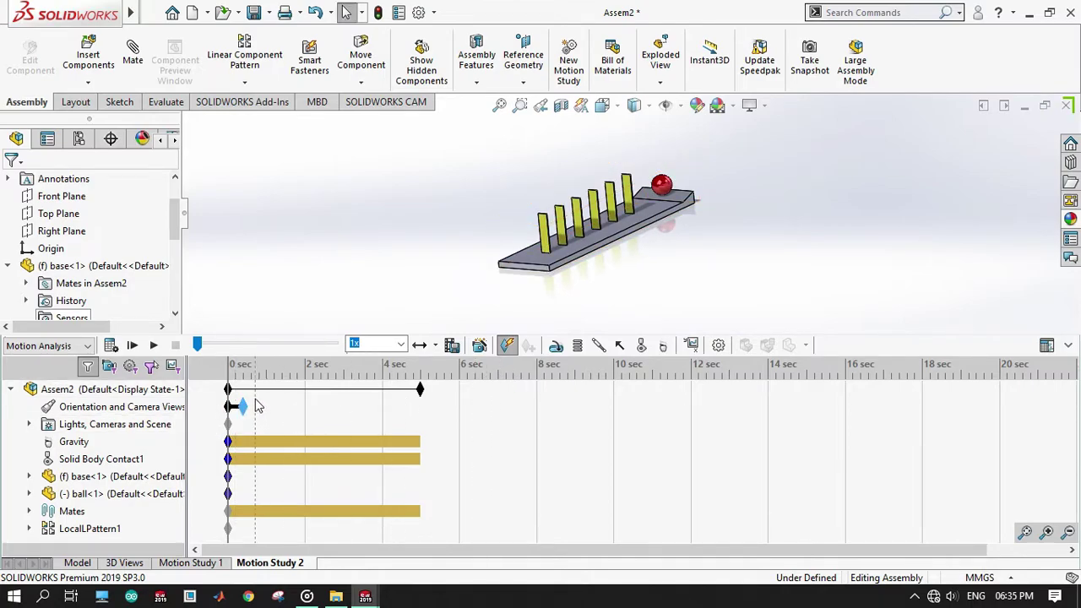
Add a camera key with the ball on the right, rewind to 0 sec, and calculate
left_click(258, 406)
mouse_move(625, 311)
middle_mouse_down()
mouse_move(567, 282)
mouse_move(574, 338)
middle_mouse_up()
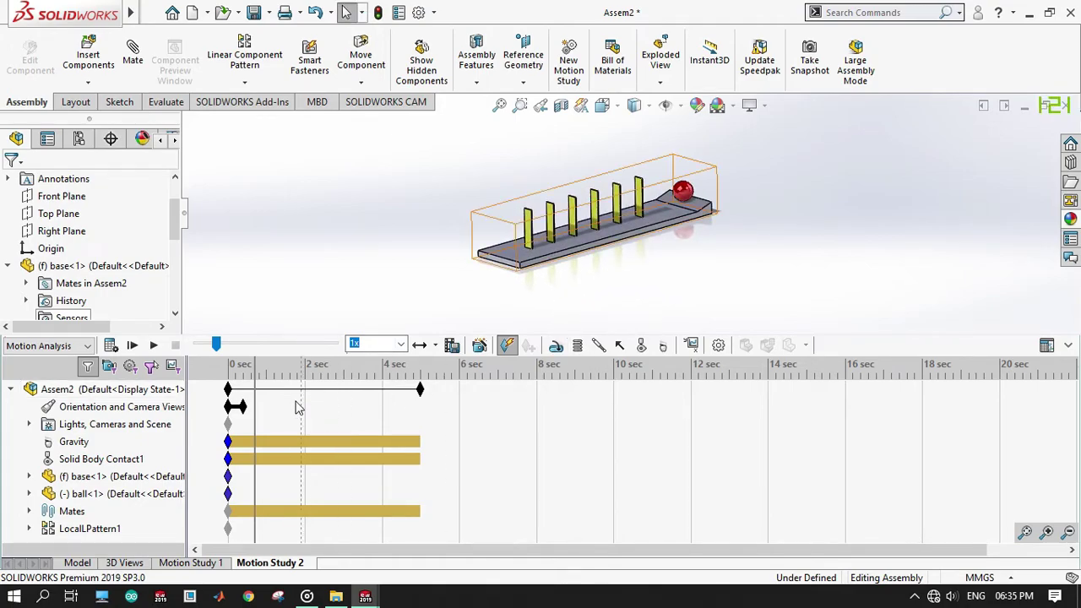
right_click(256, 406)
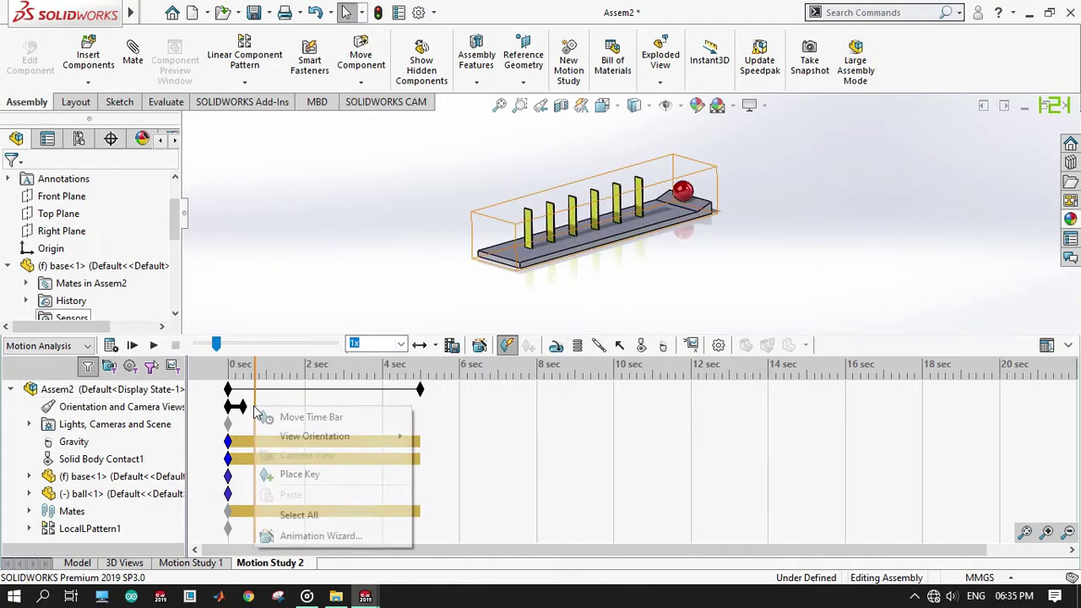
left_click(281, 478)
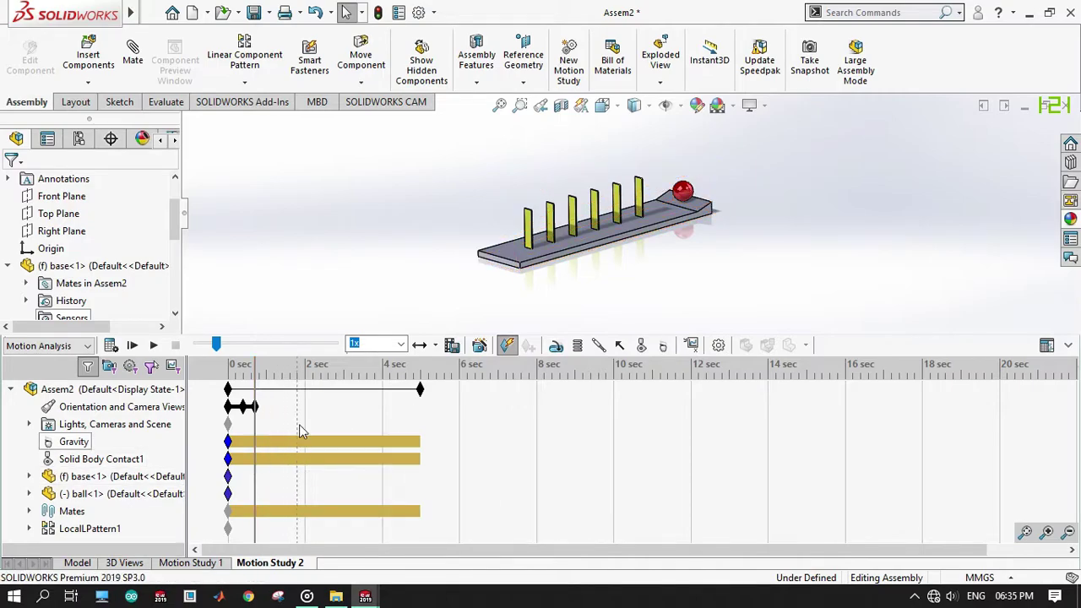
left_click_drag(217, 346, 197, 346)
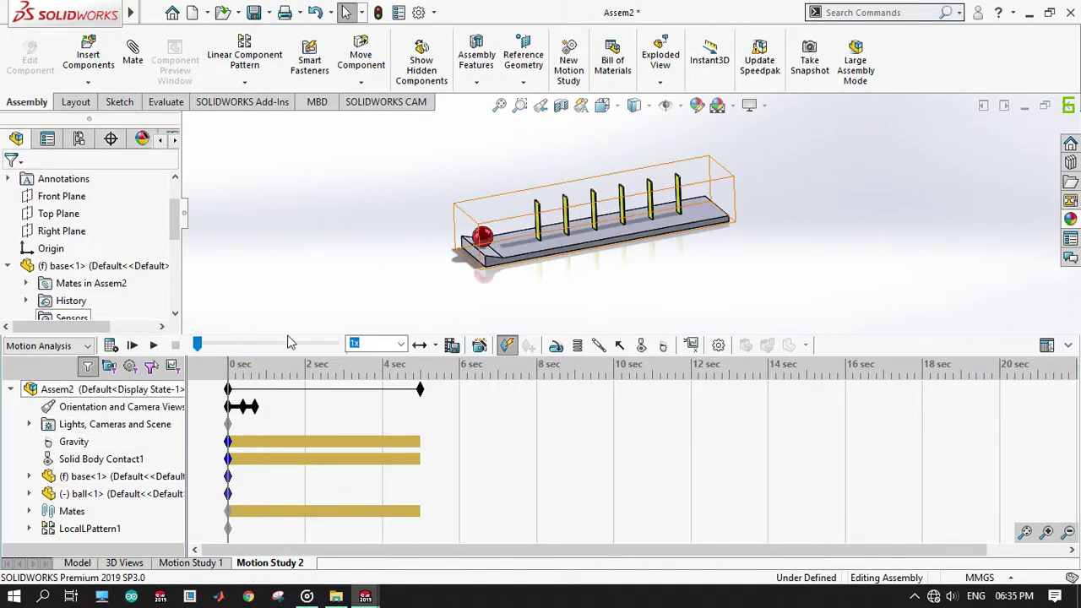
left_click(109, 347)
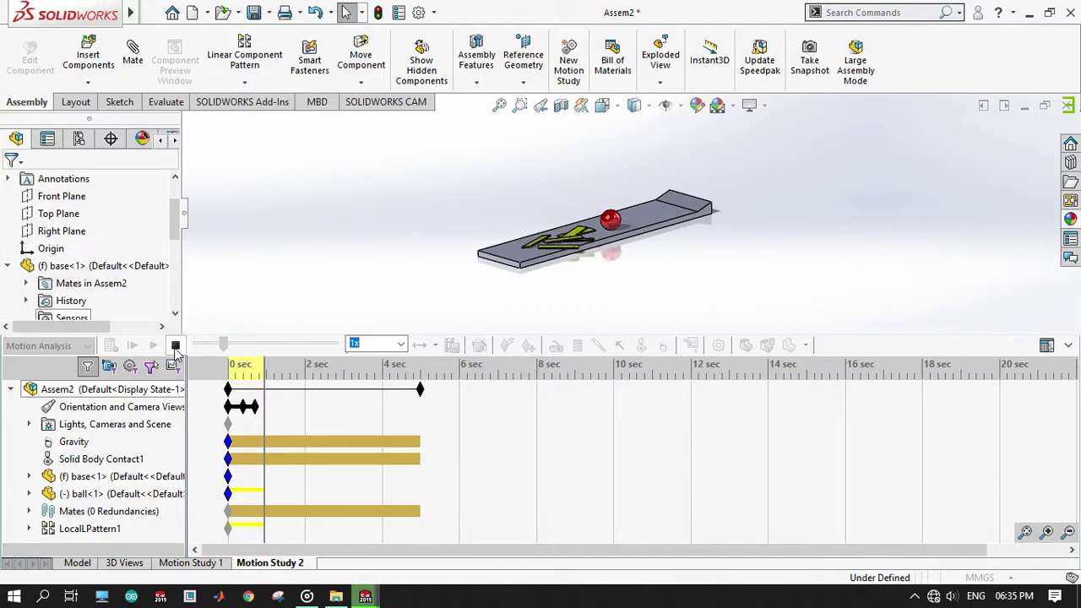
Stop the calculation partway and go back to the Assem2 model view
left_click(174, 347)
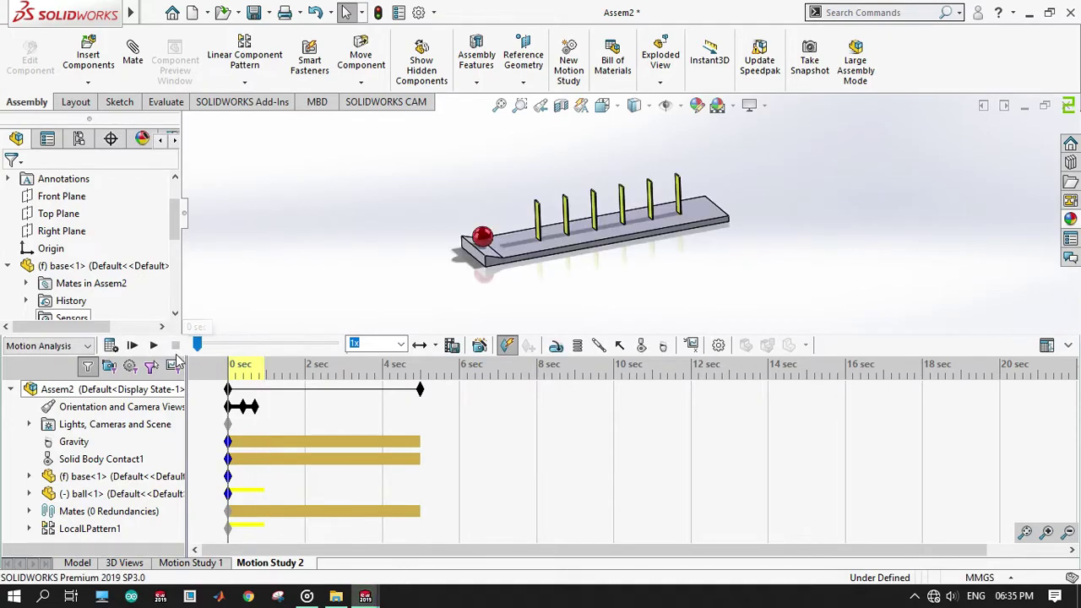
left_click(78, 562)
Enlarge the ball by editing its 5.00 mm radius dimension under Revolve1
left_click(429, 385)
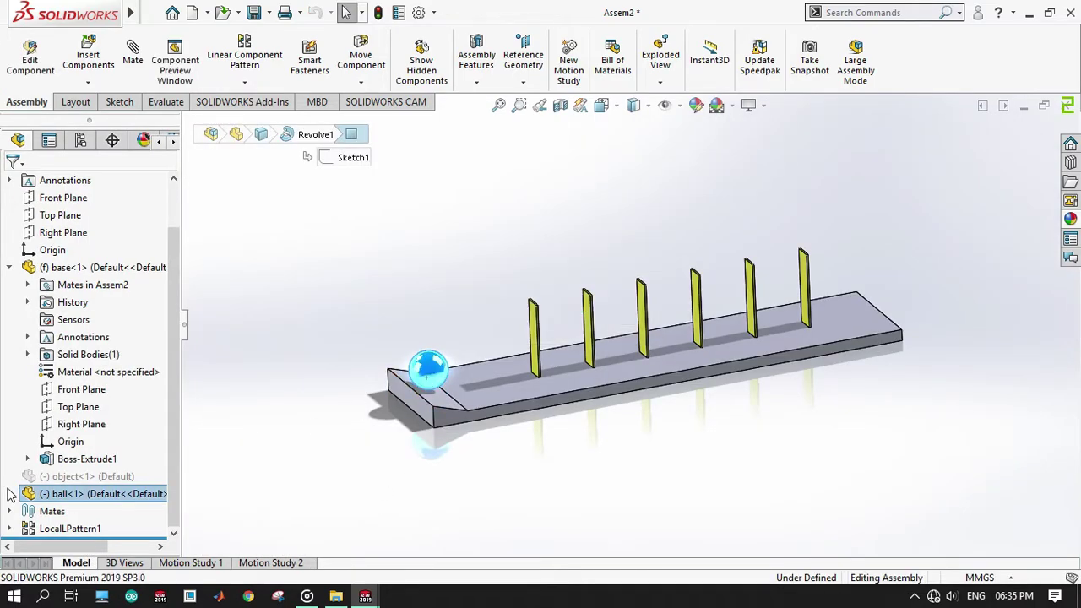
double_click(34, 497)
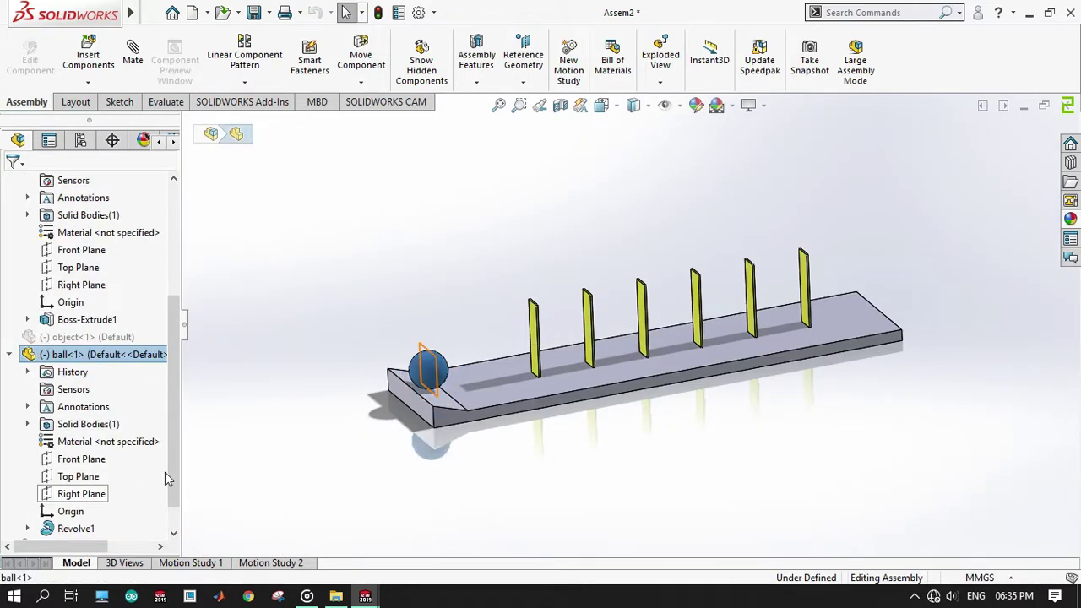
left_click(82, 530)
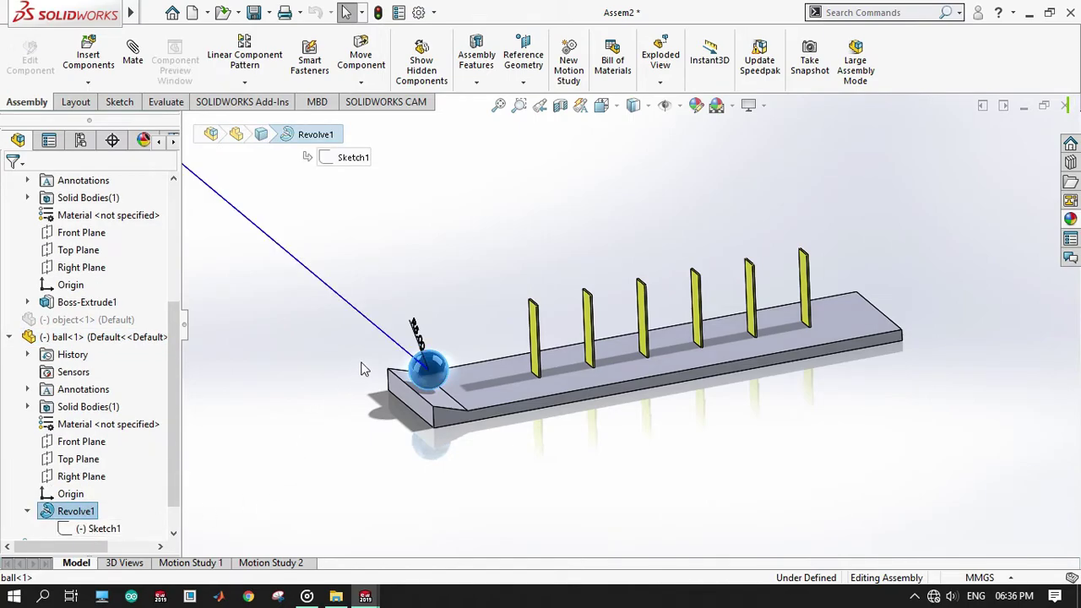
double_click(419, 337)
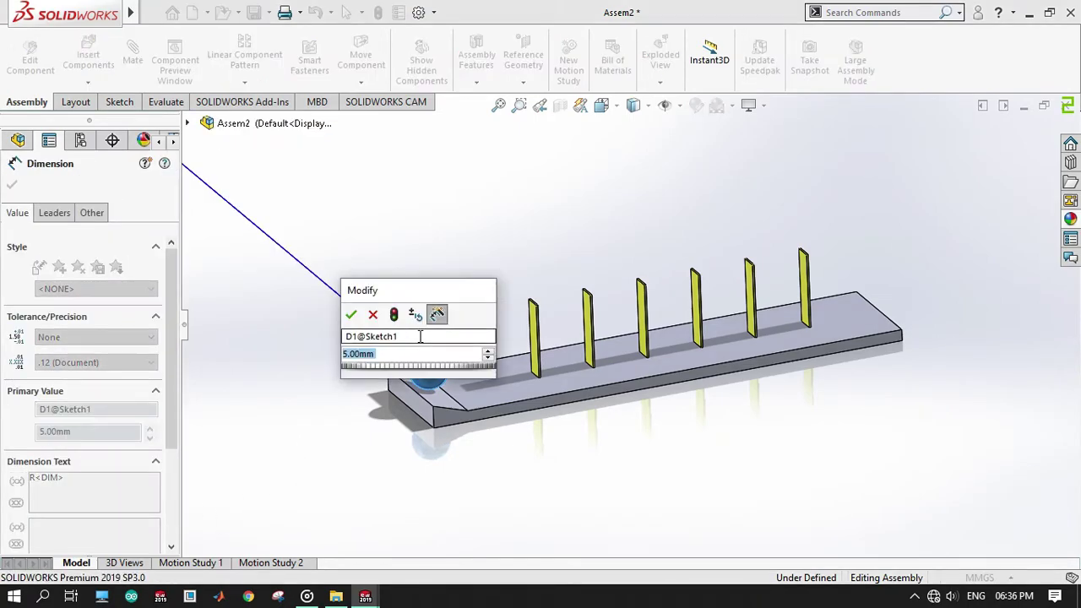
type("4")
key("Return")
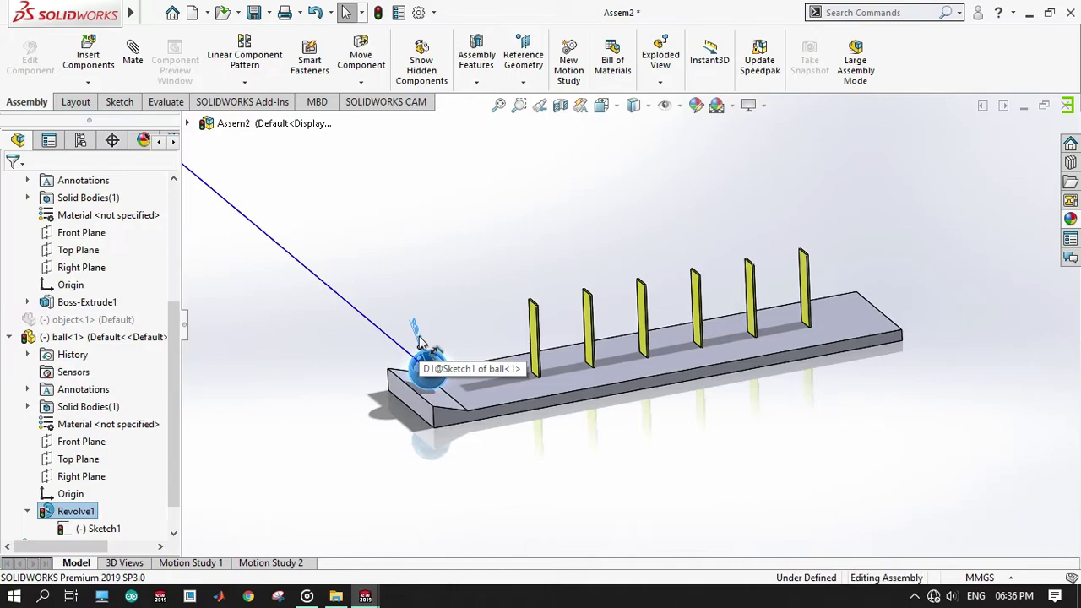
View the base straight on, nudge the ball onto the ramp, and return to Motion Study 2
mouse_move(550, 449)
middle_mouse_down()
mouse_move(545, 379)
mouse_move(532, 386)
middle_mouse_up()
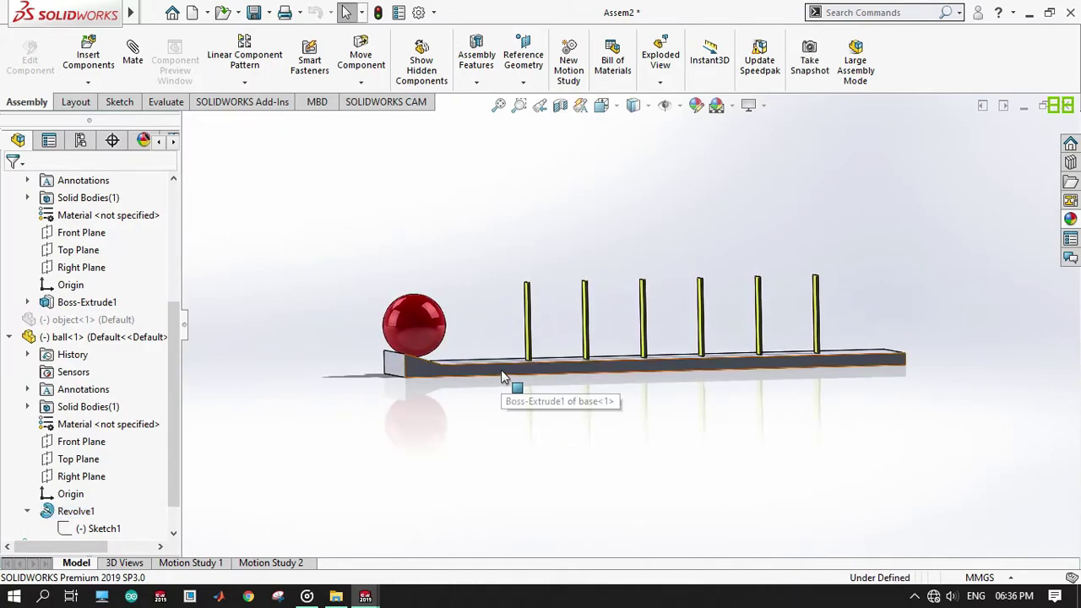
left_click(502, 372)
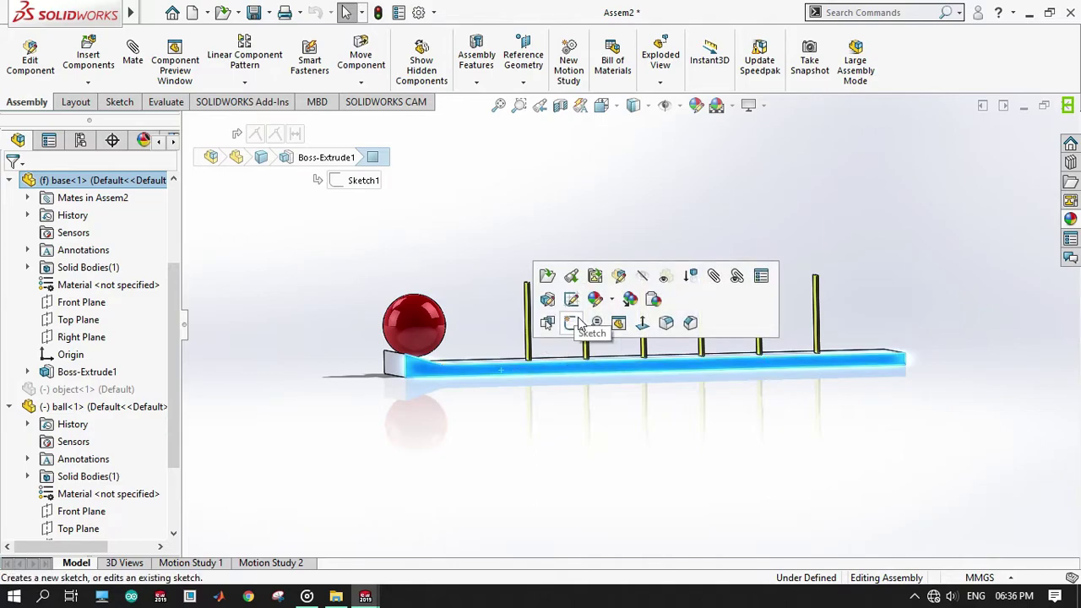
left_click(642, 323)
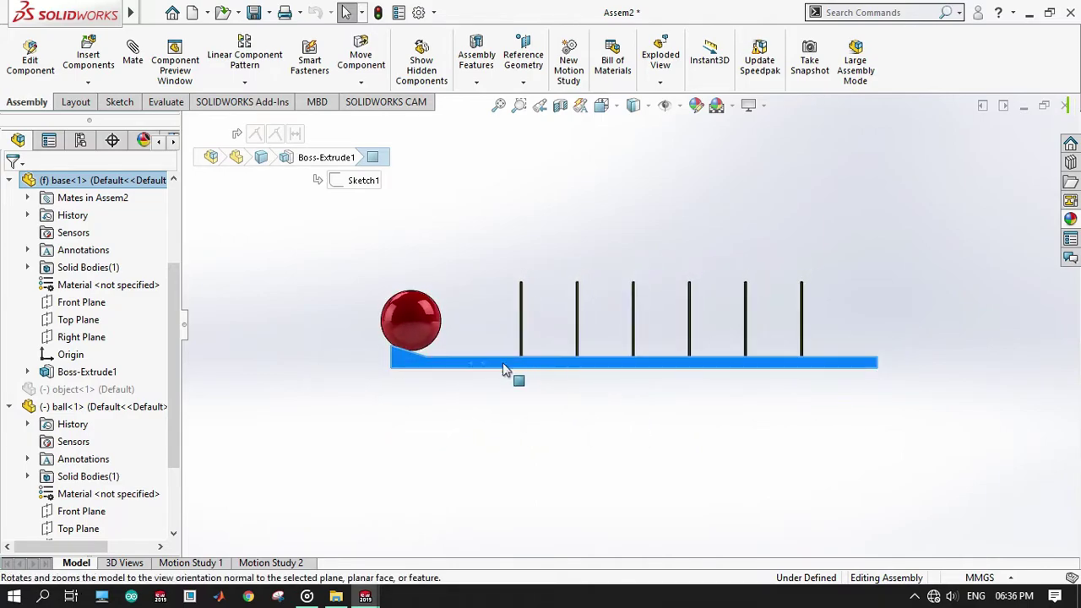
scroll(440, 329, "down", 3)
left_click(445, 351)
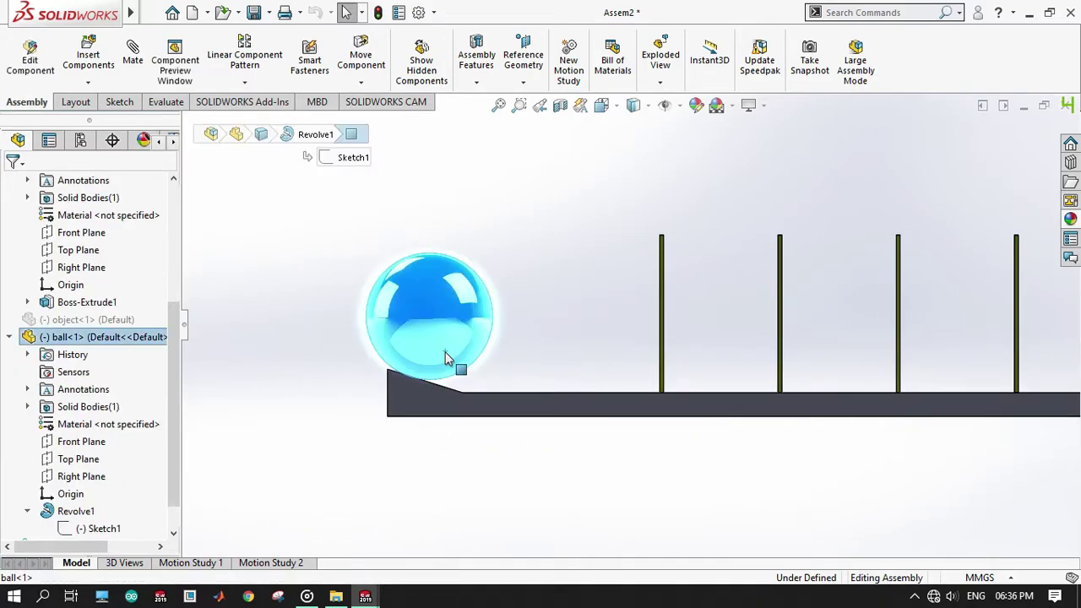
left_click_drag(447, 355, 450, 356)
left_click(523, 368)
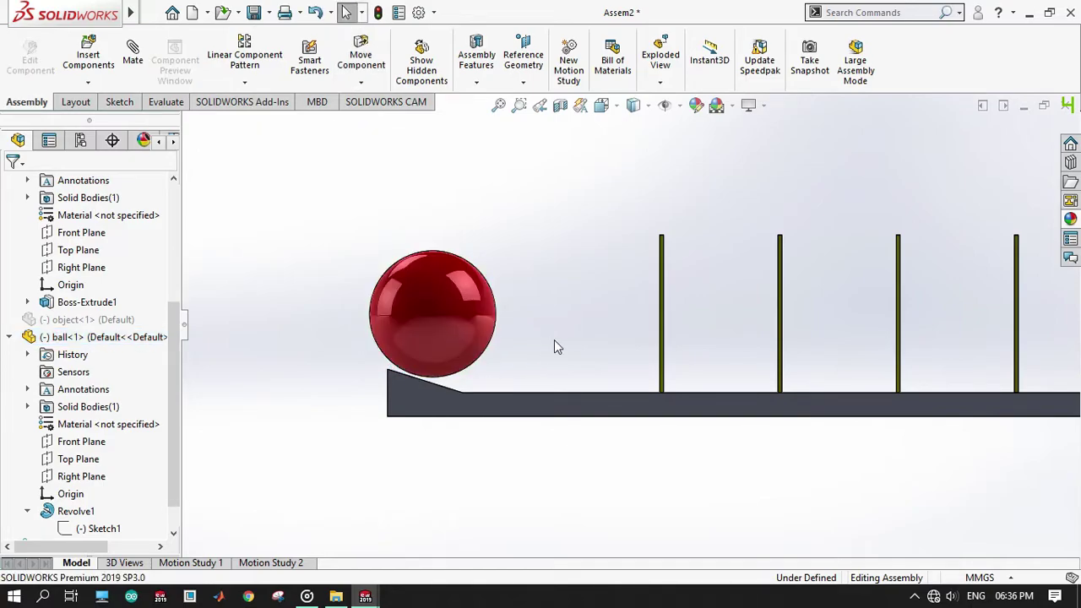
middle_click_drag(357, 386, 314, 510)
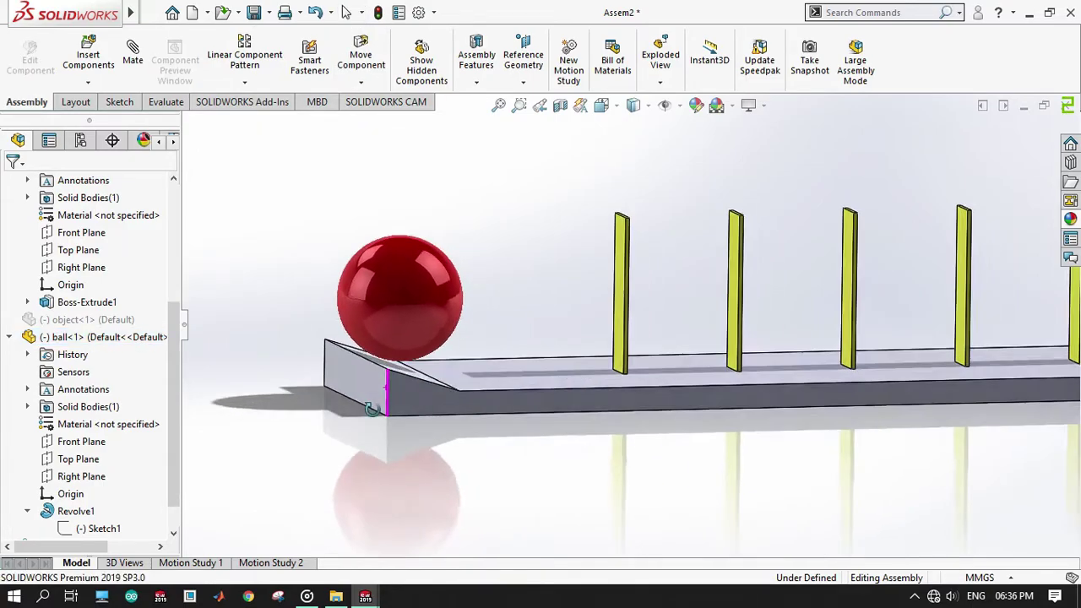
left_click(293, 564)
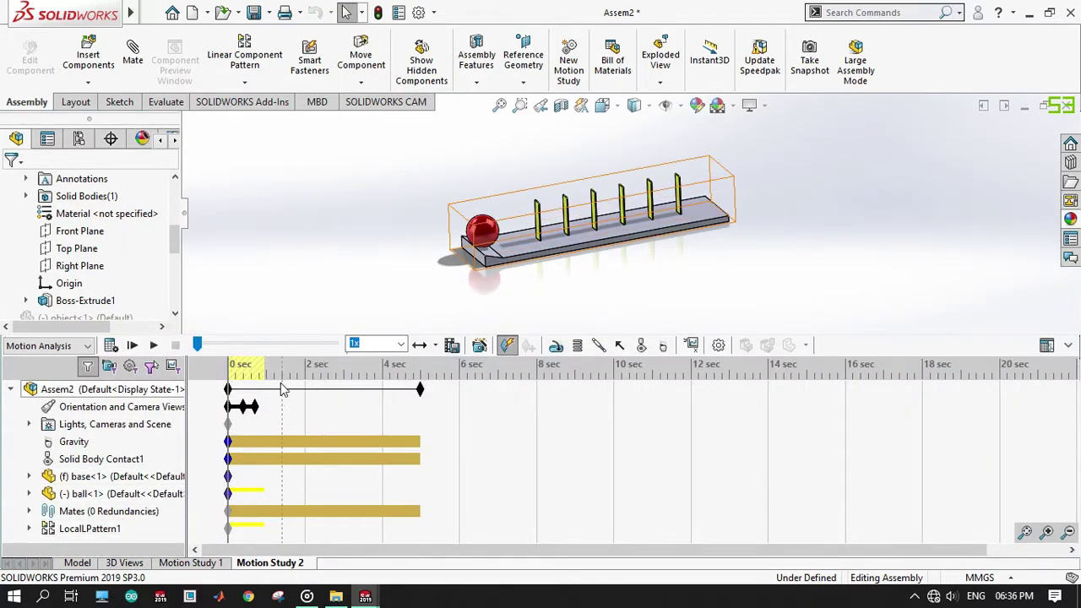
Add a camera key at a new orbited angle near the start, then recalculate and rewind
left_click_drag(256, 377, 251, 367)
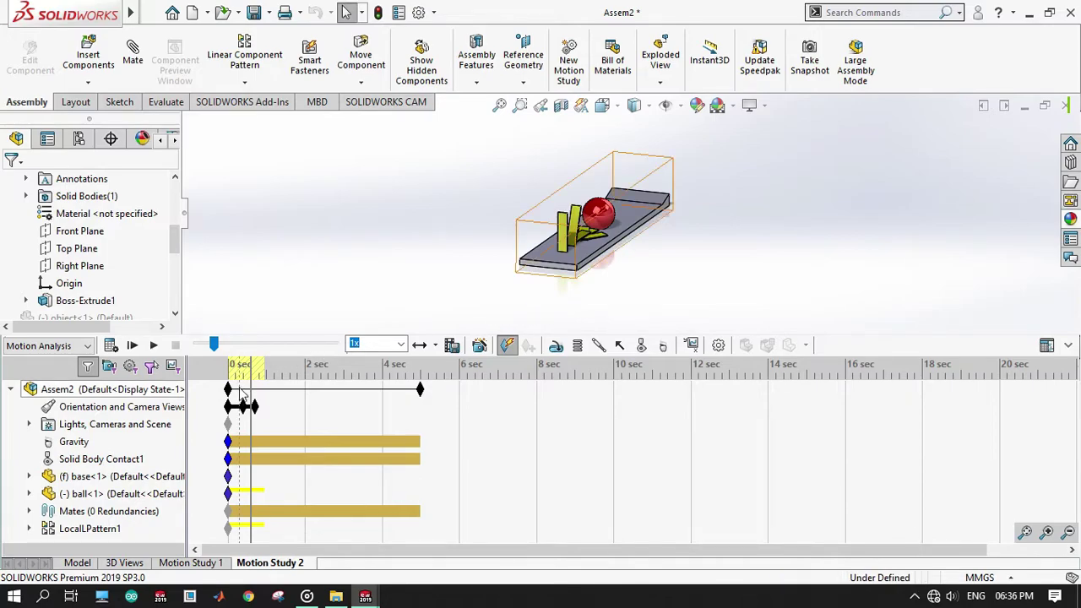
left_click_drag(264, 384, 261, 377)
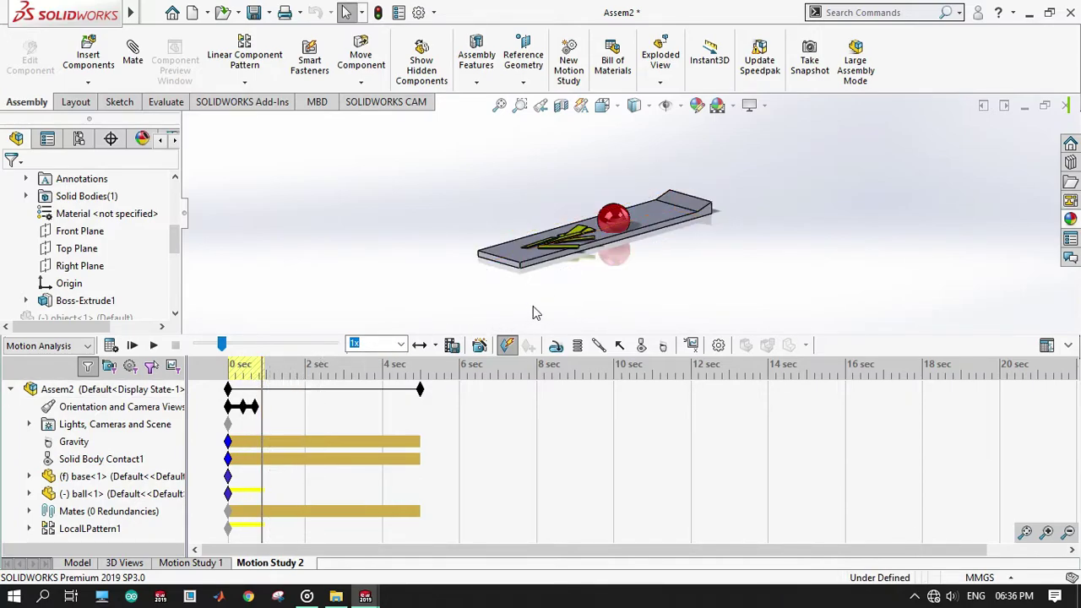
mouse_move(532, 314)
middle_mouse_down()
mouse_move(488, 321)
mouse_move(478, 362)
middle_mouse_up()
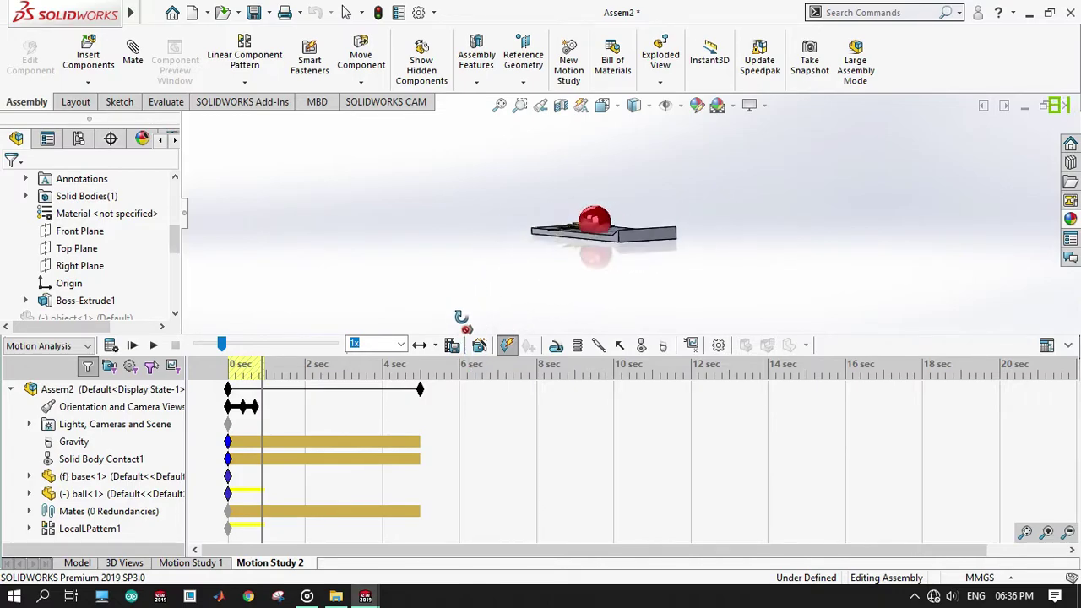
right_click(260, 406)
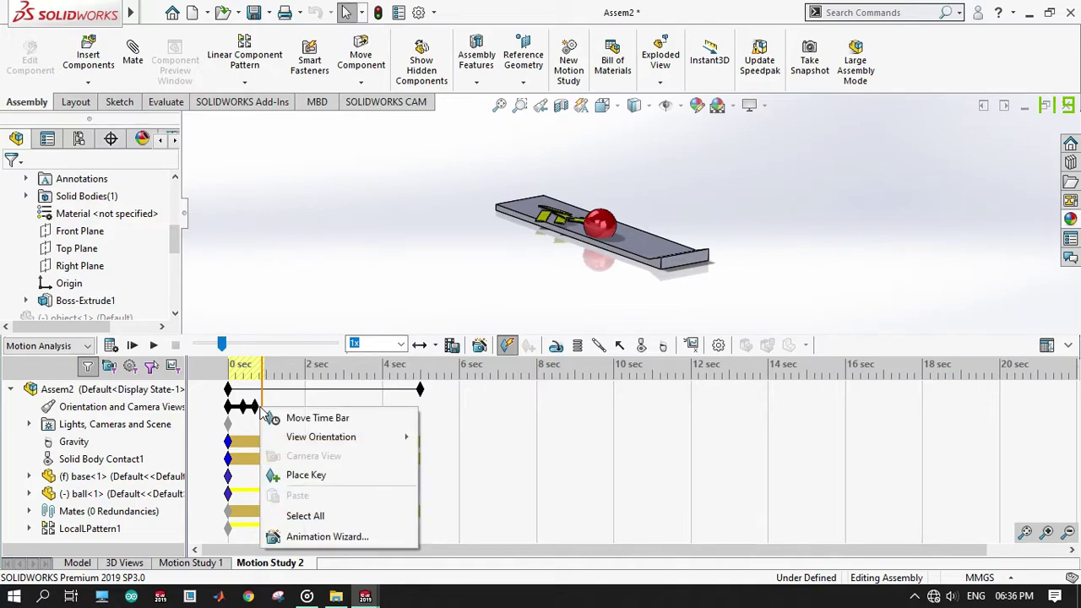
left_click(288, 473)
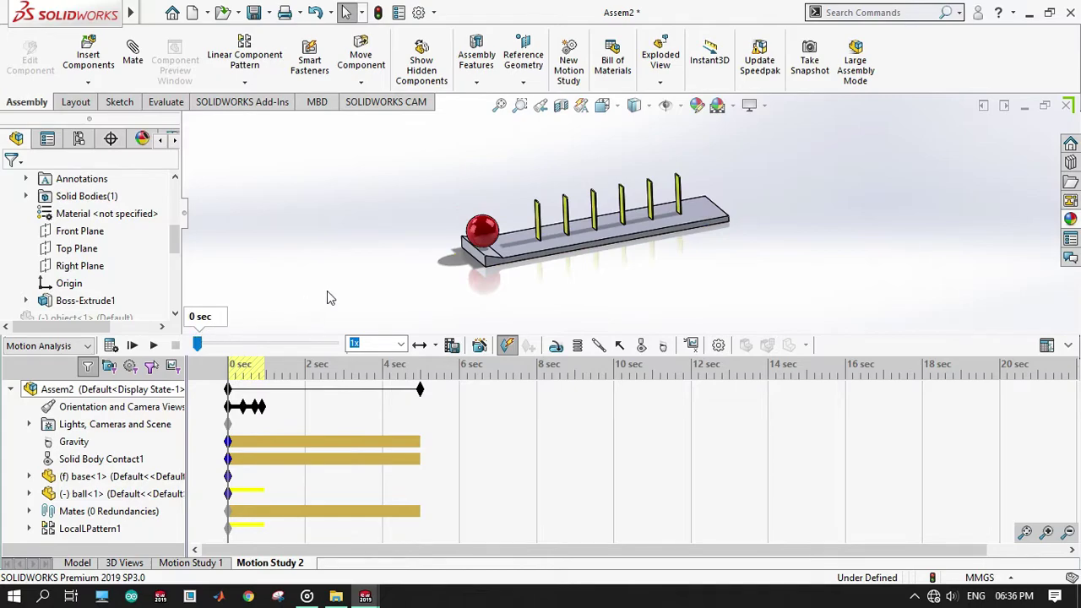
left_click(115, 346)
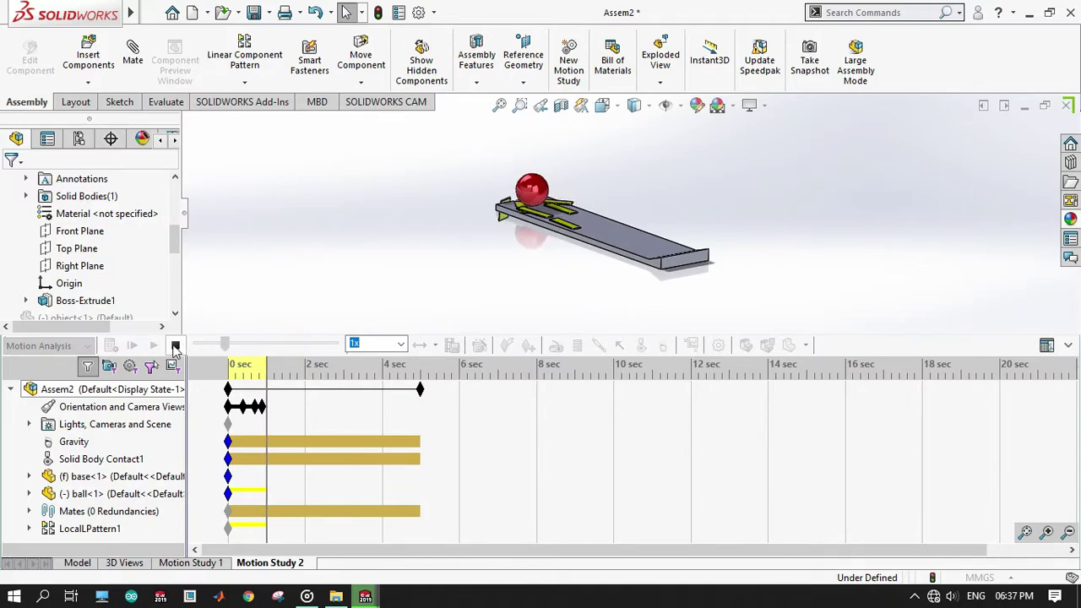
left_click_drag(226, 345, 197, 344)
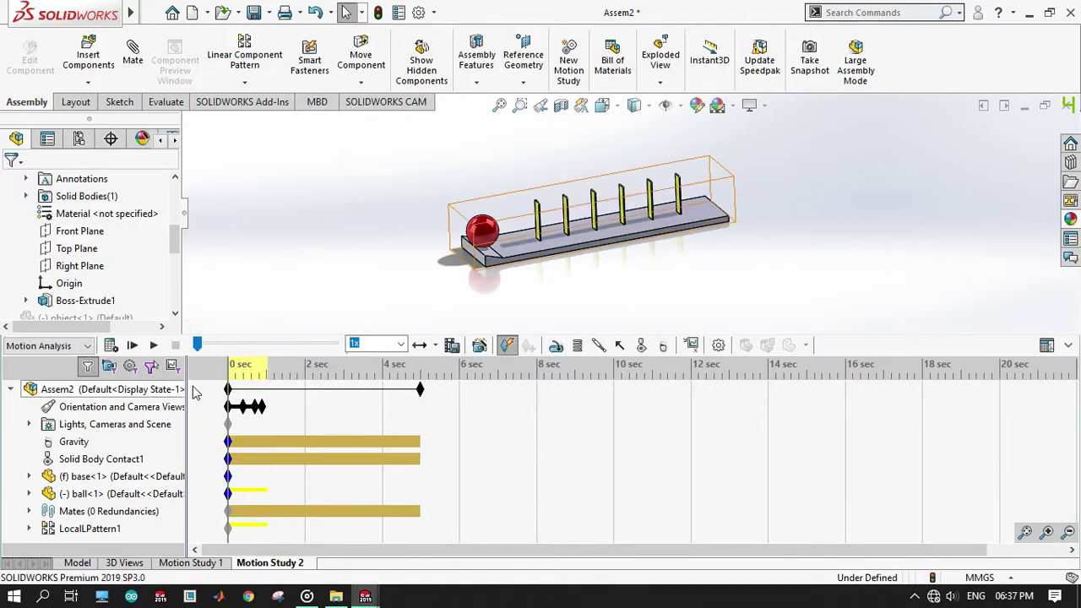
Change the ball's radius from 8 mm to 12 mm and rebuild
left_click(77, 567)
left_click(333, 339)
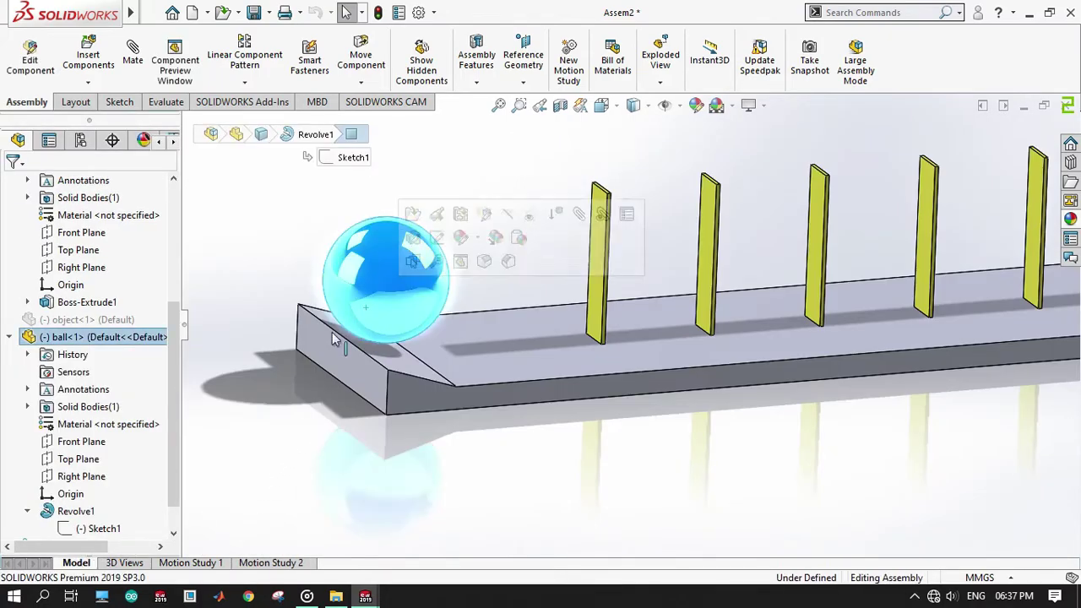
left_click(72, 513)
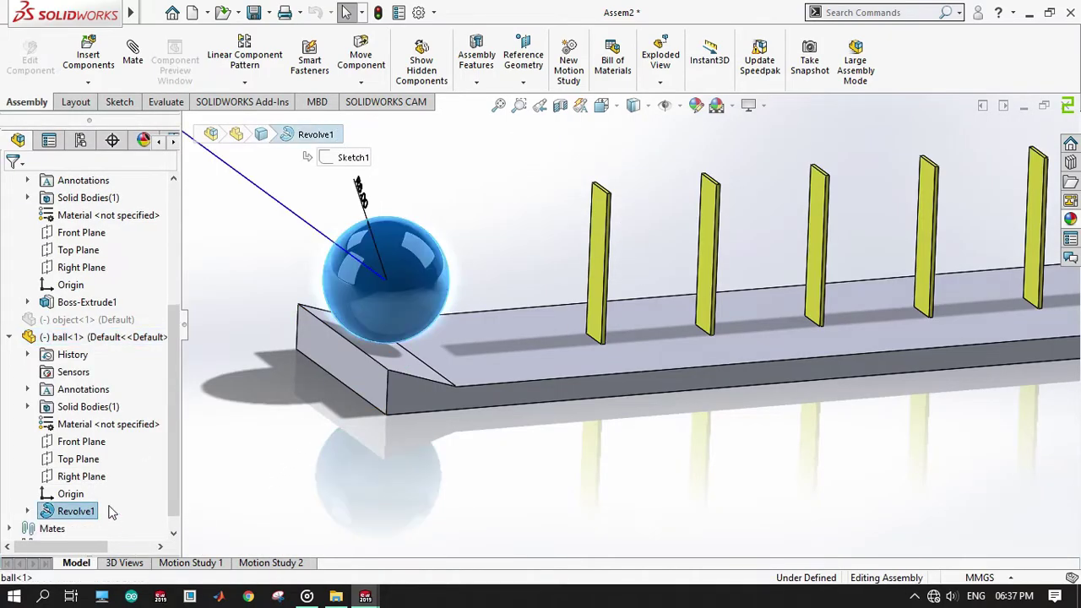
double_click(359, 192)
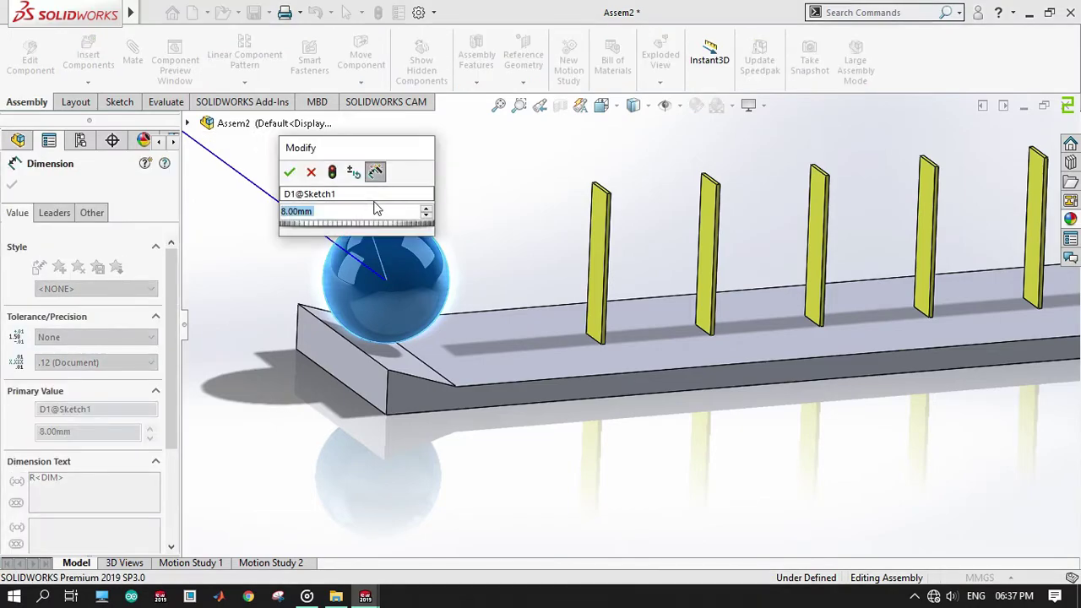
type("2")
key("Return")
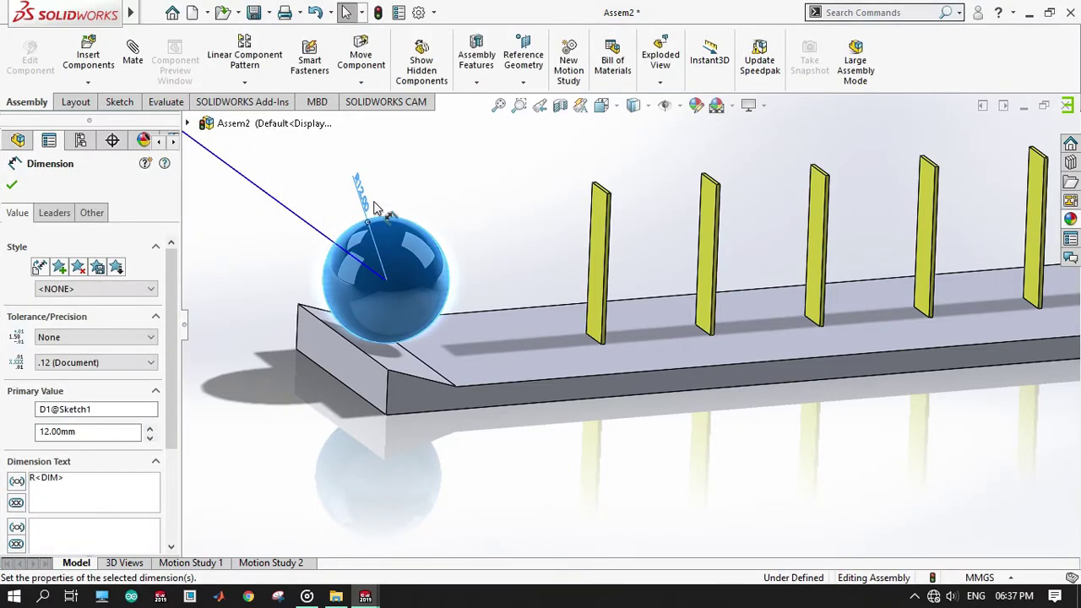
left_click(11, 187)
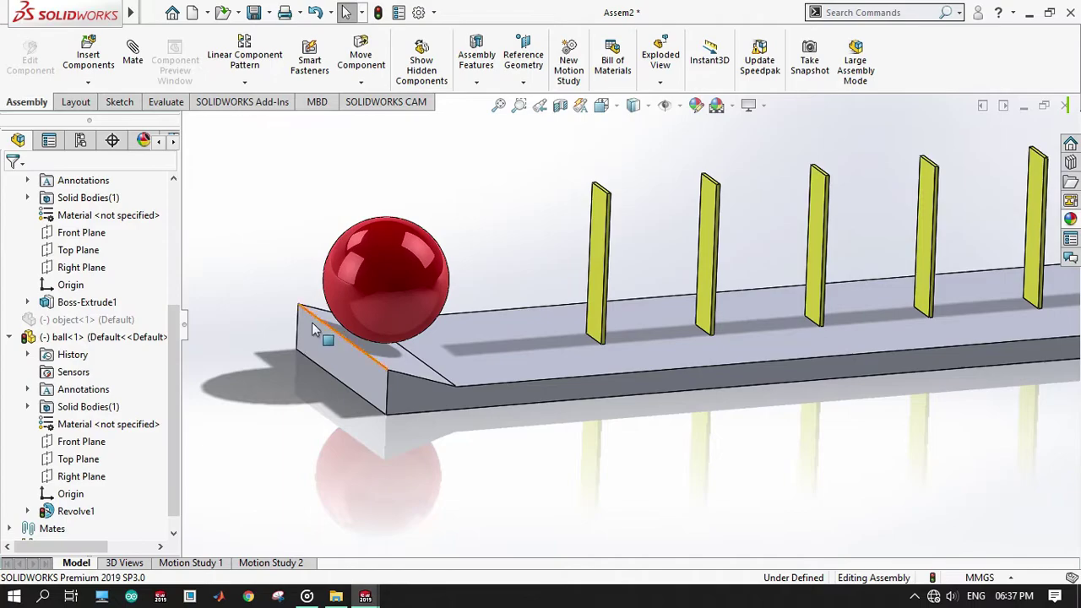
left_click(378, 12)
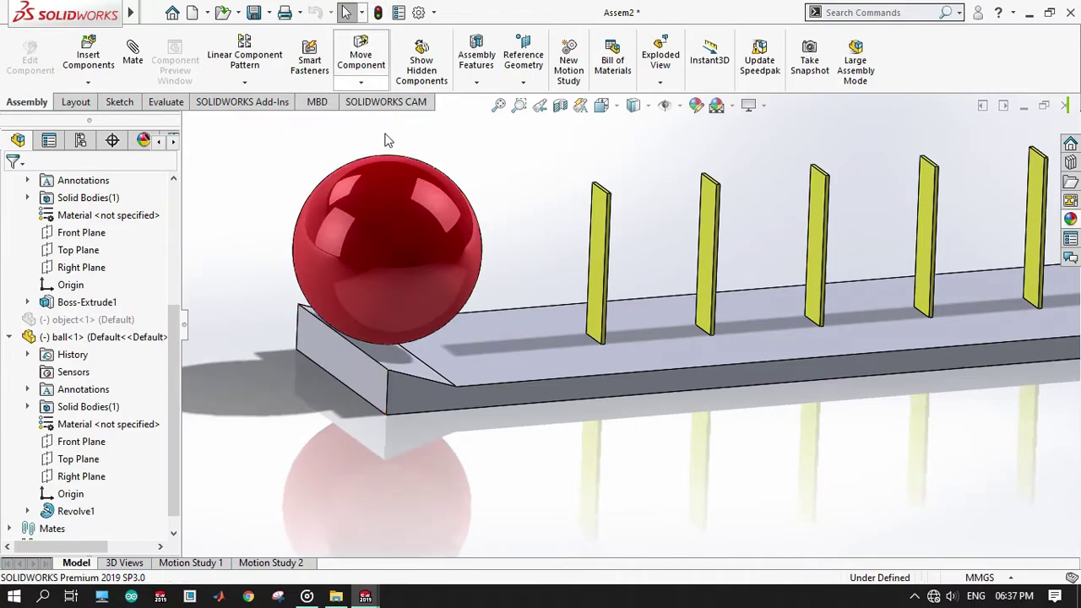
View the base normal-to, drag the ball onto the ramp, and open Motion Study 2
left_click(411, 405)
left_click(553, 354)
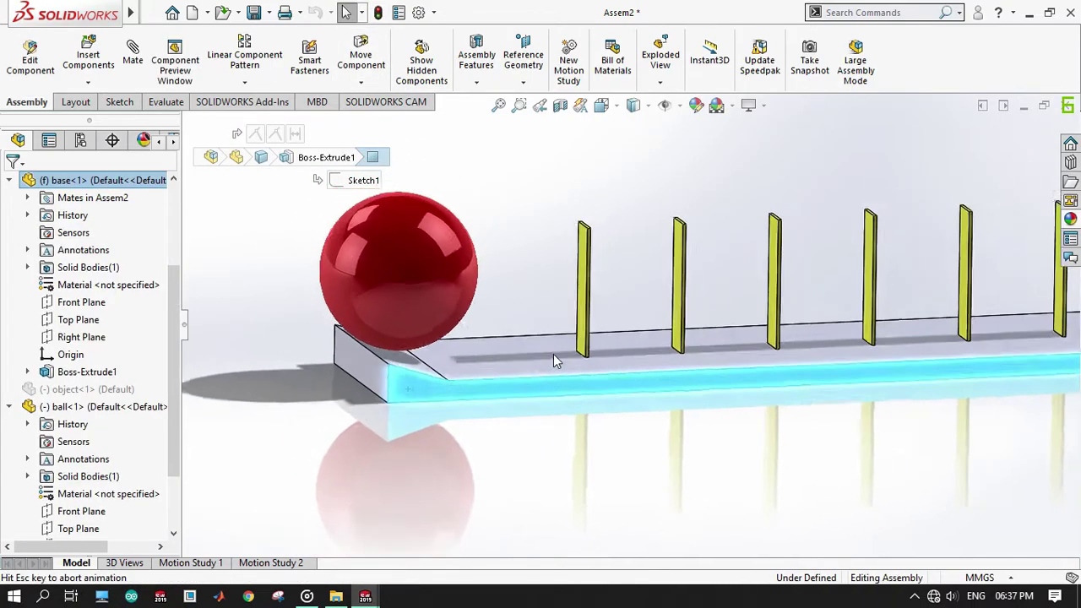
left_click(453, 338)
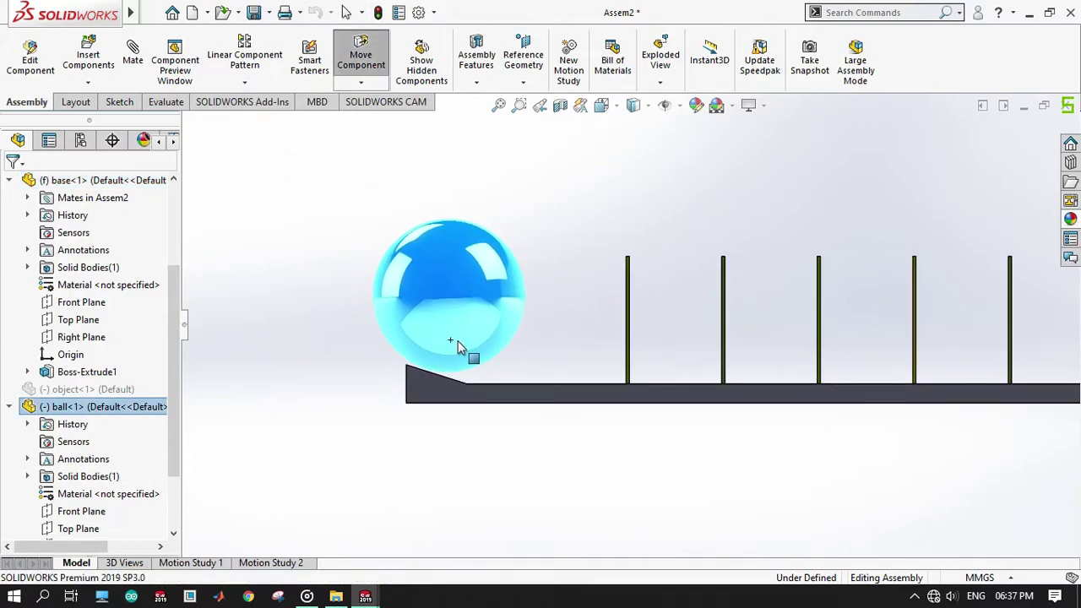
left_click_drag(455, 339, 503, 352)
left_click(530, 348)
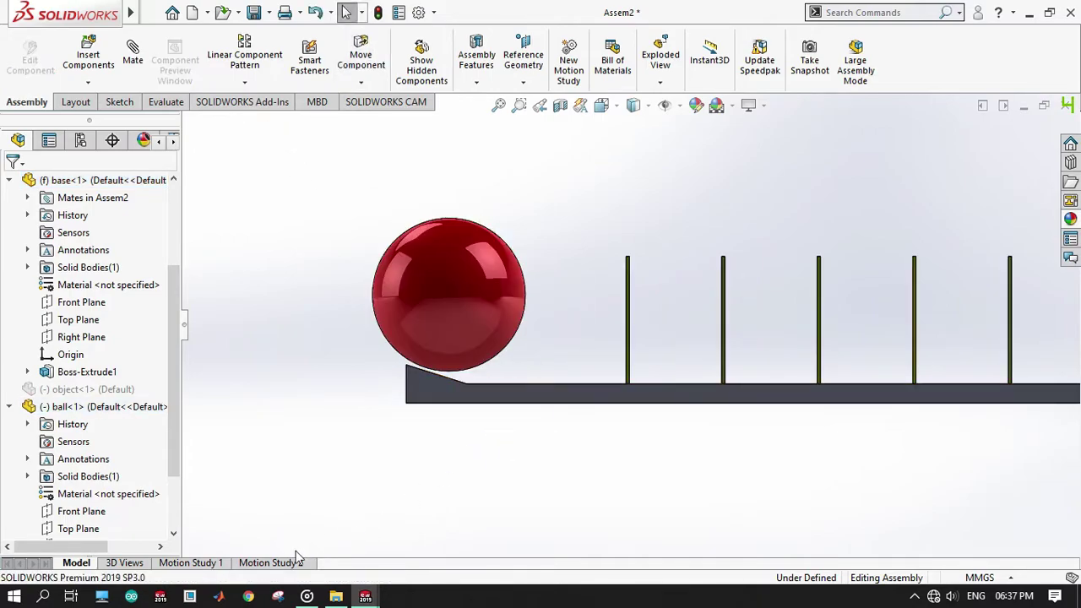
left_click(266, 562)
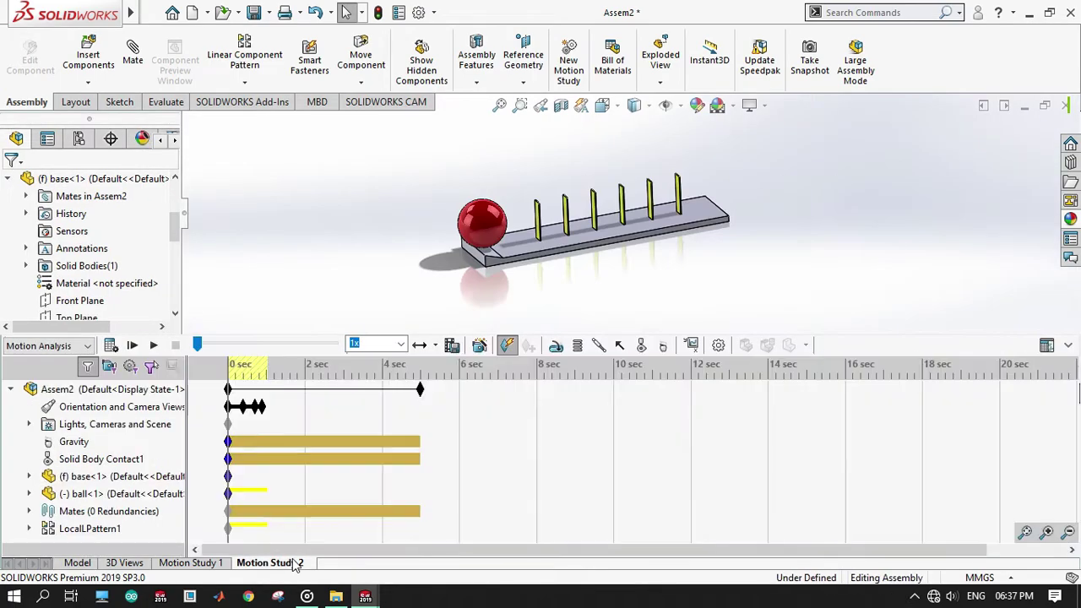
Calculate the study, stop it, and scrub the results back to about 3.6 and 1.2 seconds
left_click(110, 346)
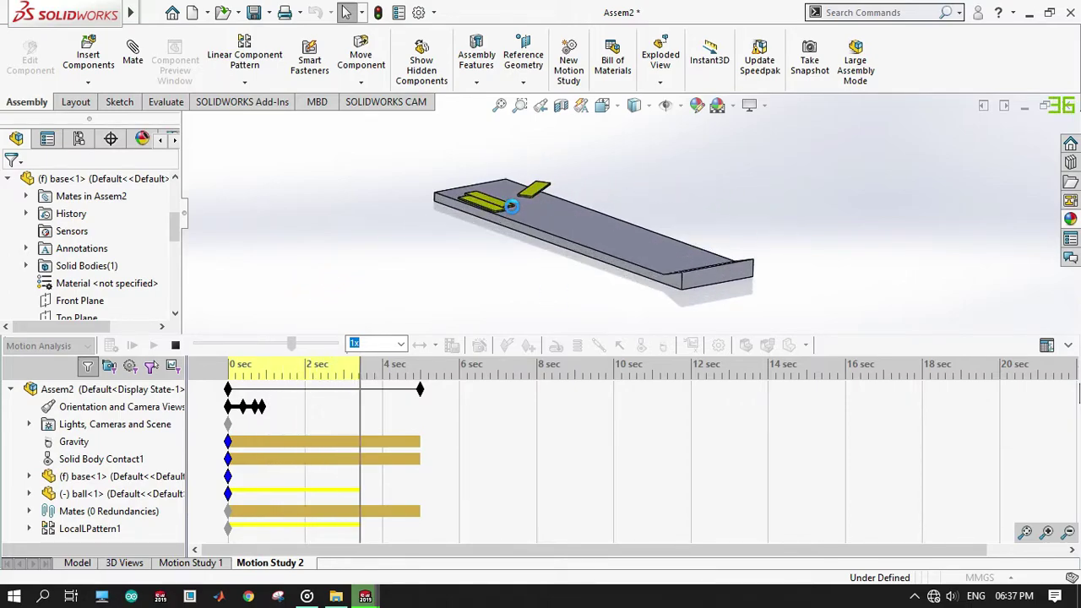
left_click(176, 346)
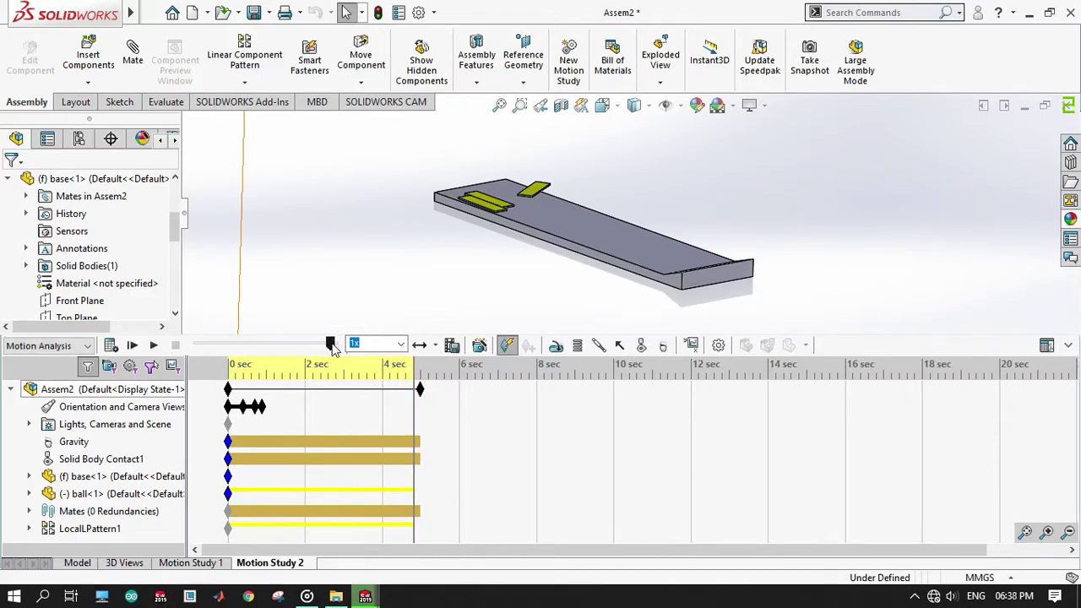
left_click_drag(321, 348, 210, 359)
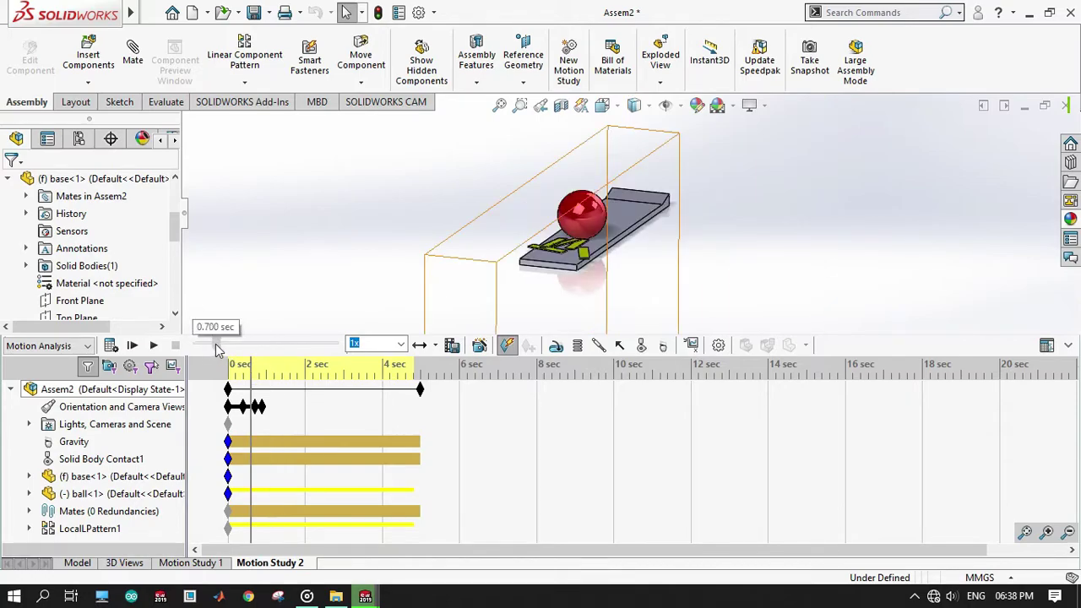
left_click_drag(227, 348, 229, 347)
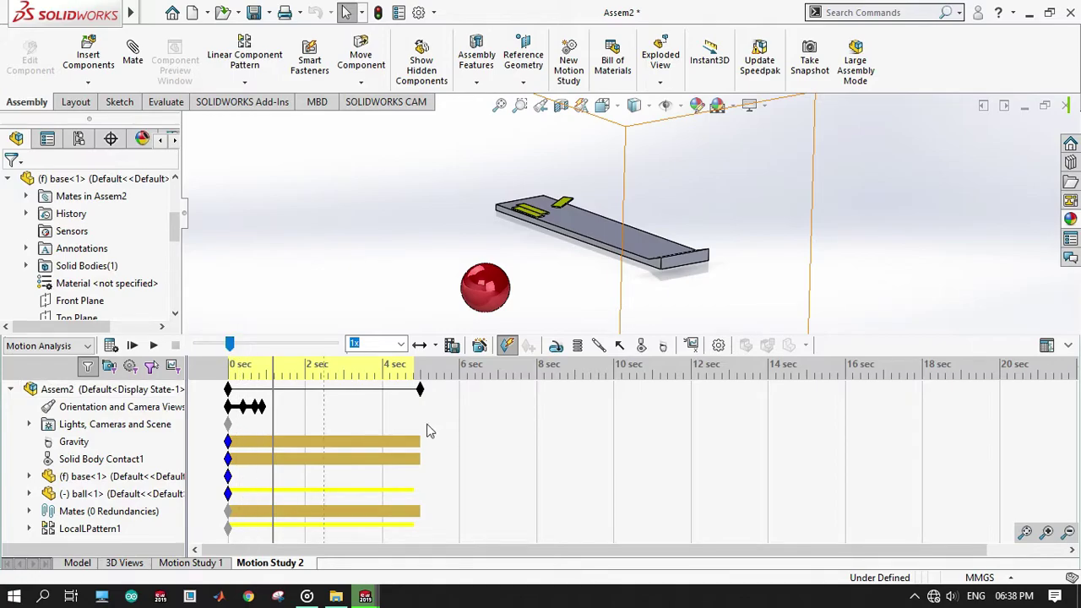
left_click_drag(420, 389, 390, 397)
Move the study's end key to about 1.2 sec, play it, and rewind
left_click_drag(281, 396, 282, 384)
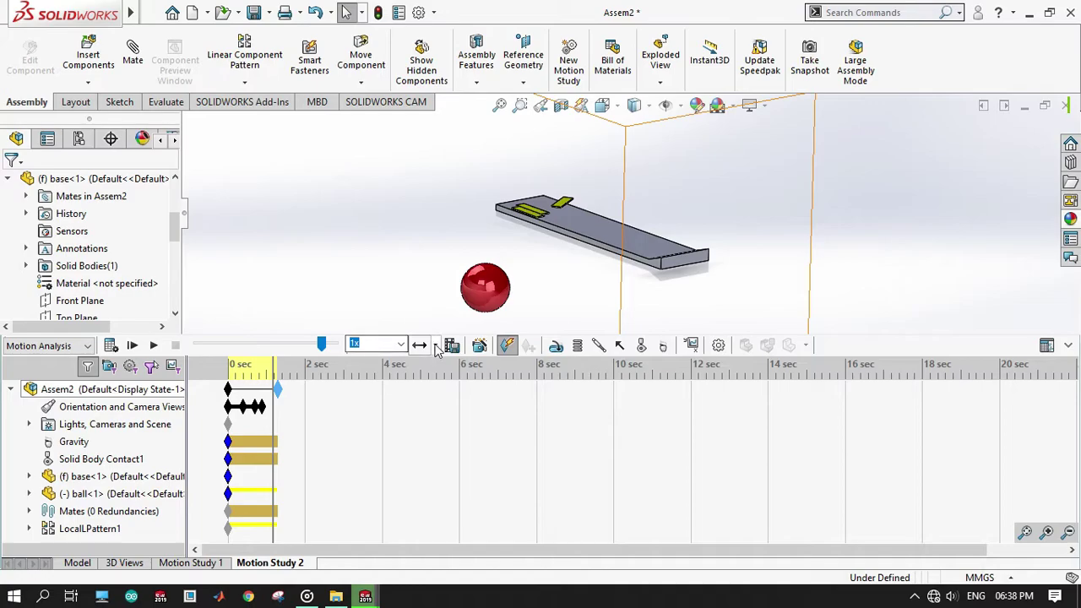
left_click(132, 346)
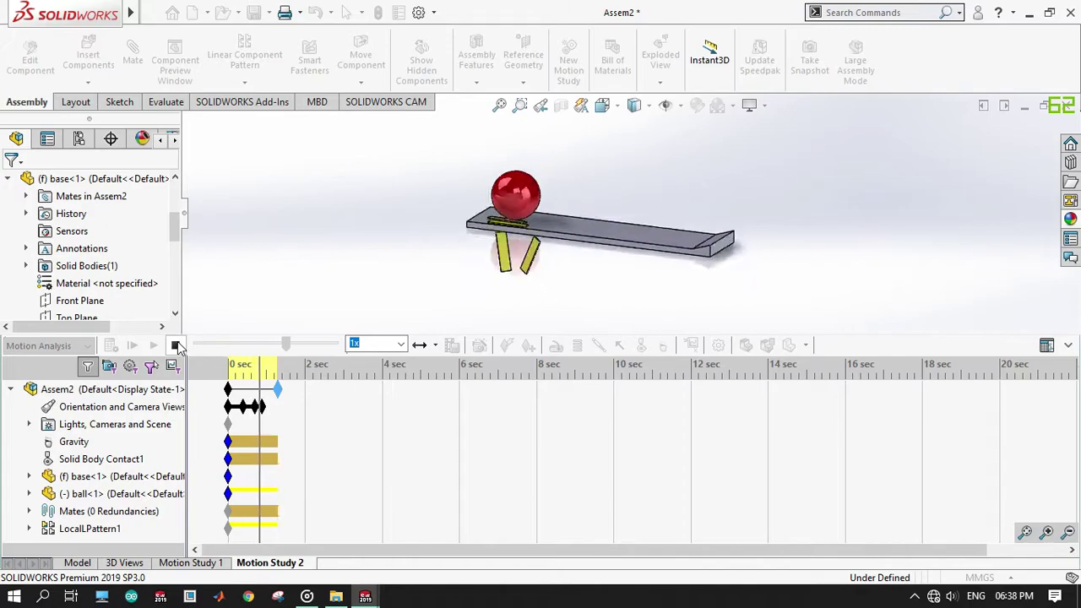
left_click_drag(246, 346, 198, 345)
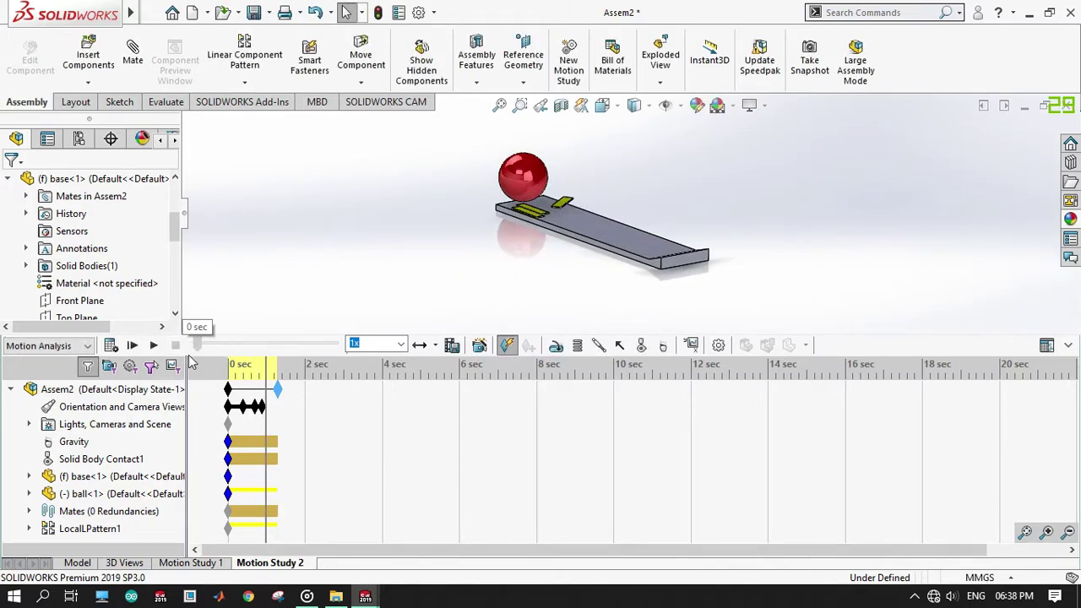
Set playback to last 5 sec, replay the study, stop it, and rewind to 0 sec
left_click(401, 344)
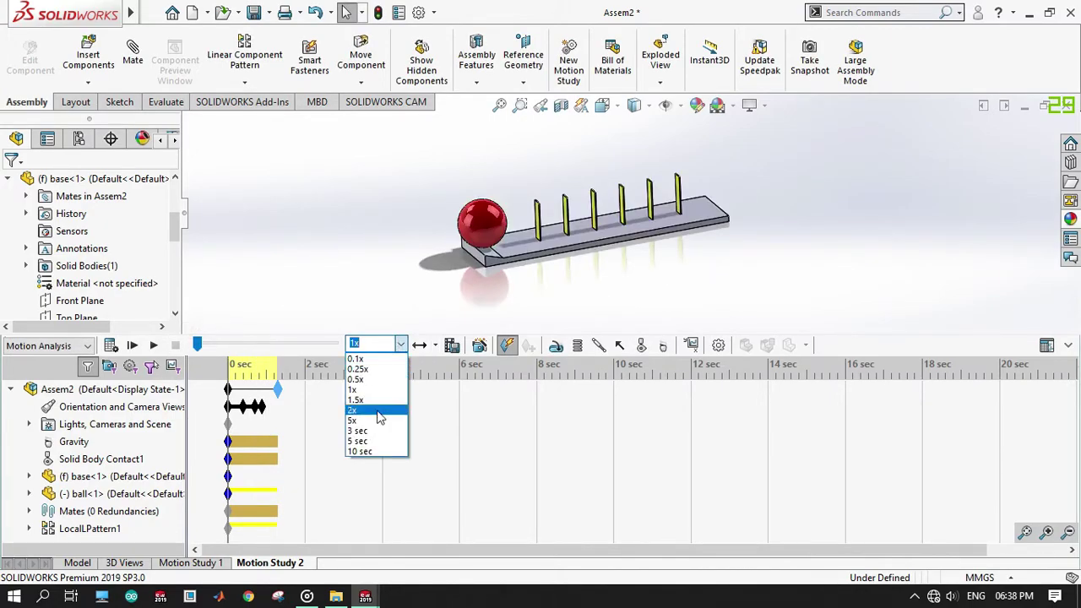
left_click(372, 441)
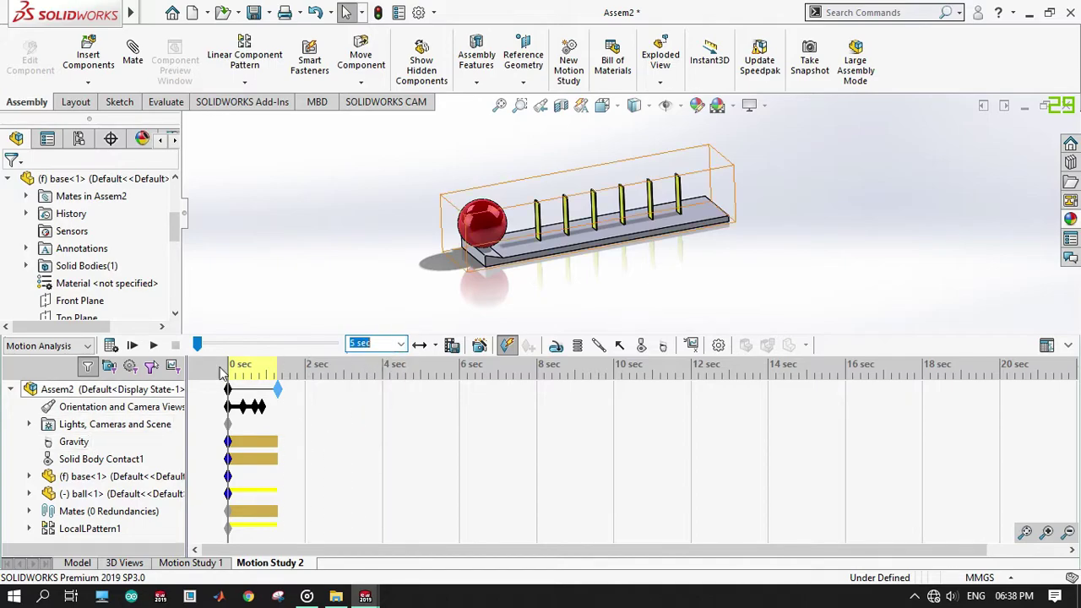
left_click(132, 345)
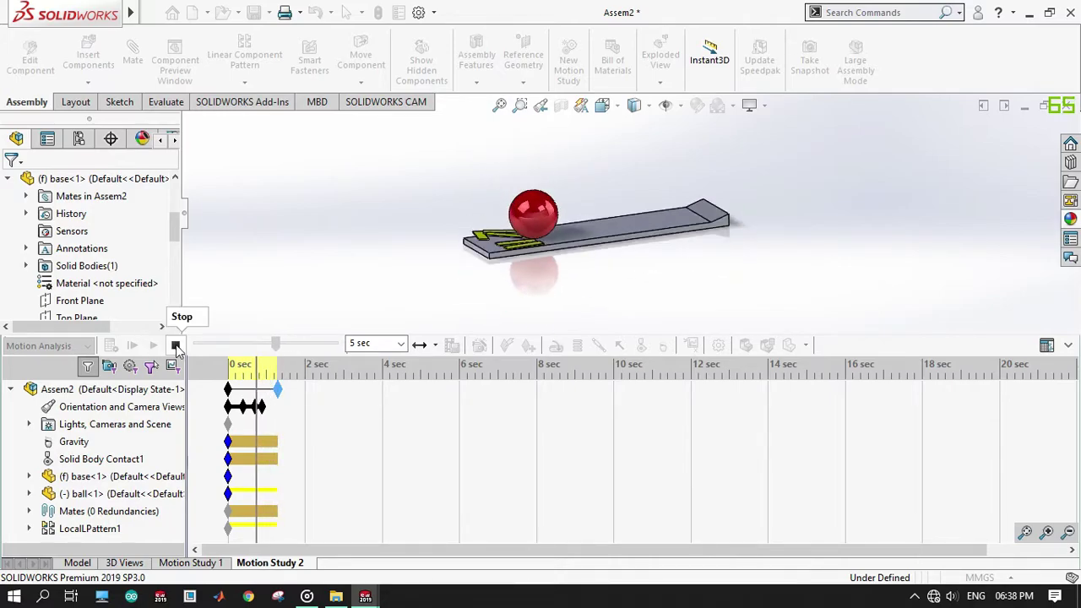
left_click(176, 347)
left_click_drag(271, 346, 197, 346)
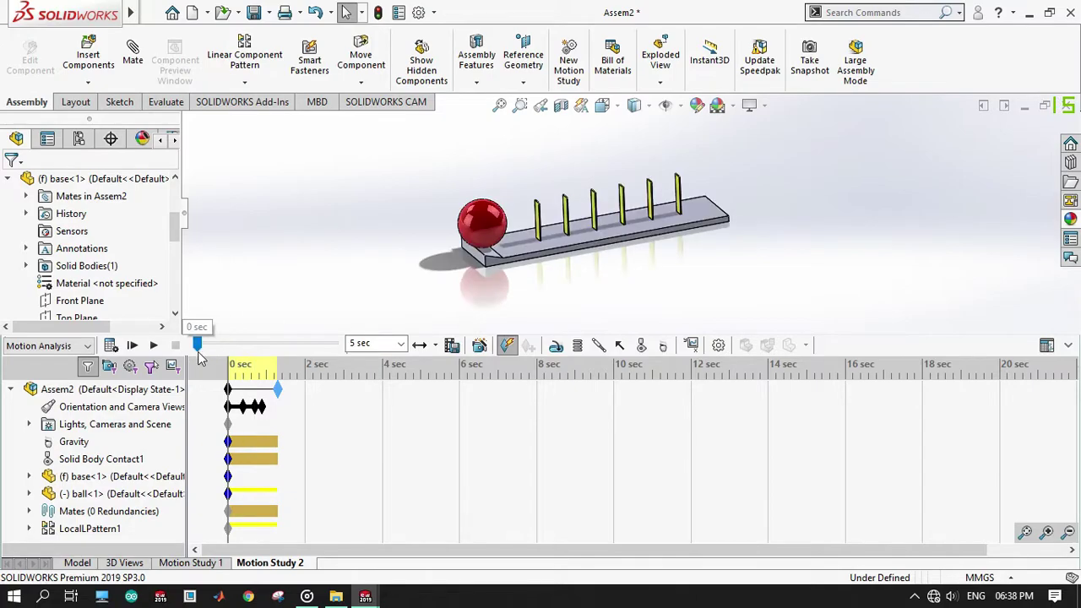
Set the animation export to MP4 video with a 7:3 aspect ratio at 60 fps
left_click(454, 347)
left_click(507, 303)
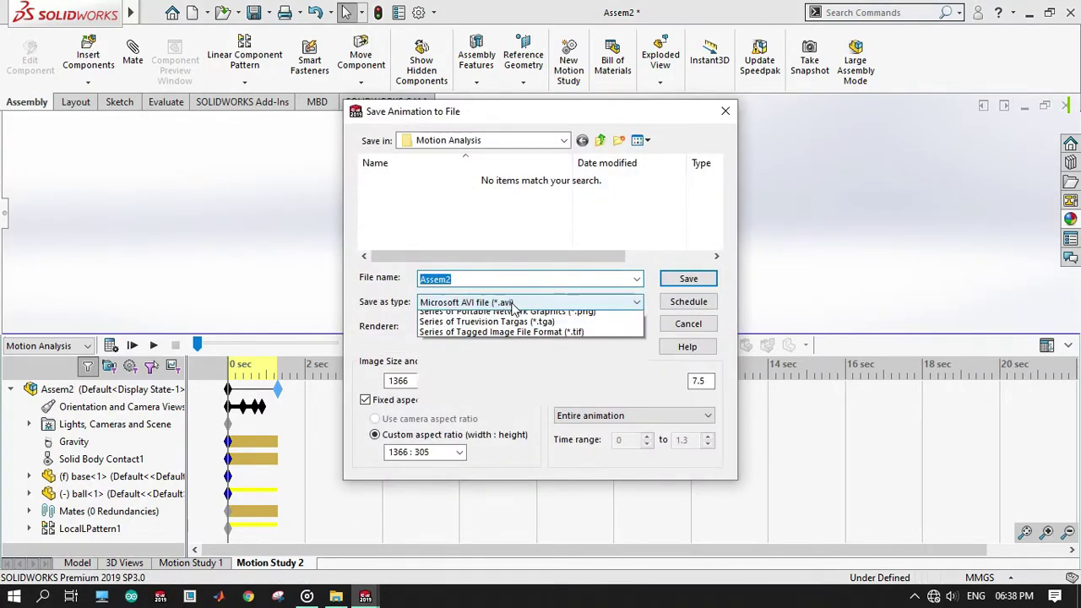
left_click(509, 347)
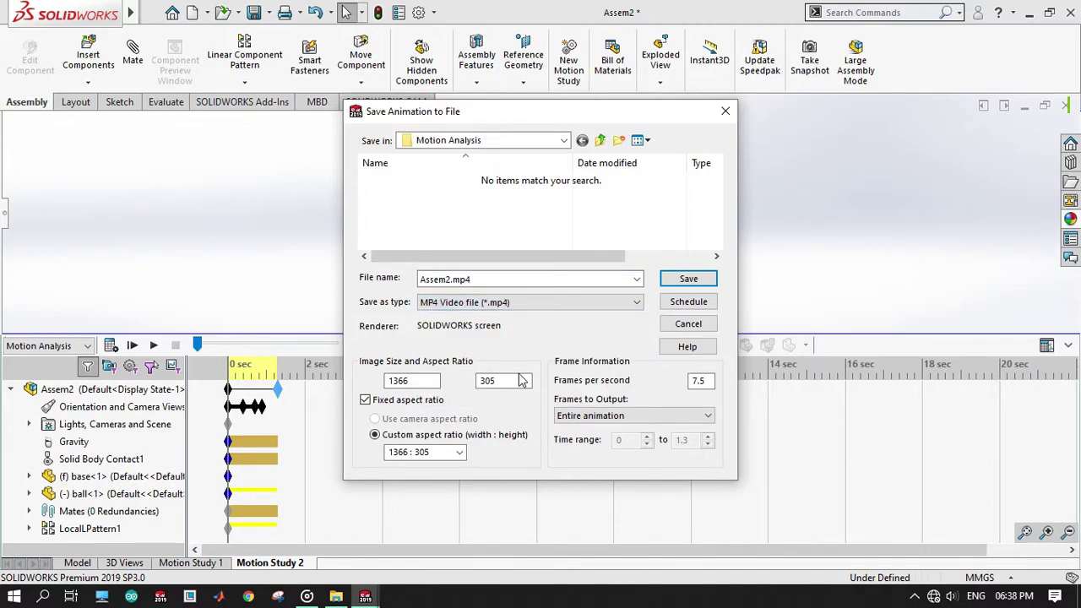
left_click(463, 455)
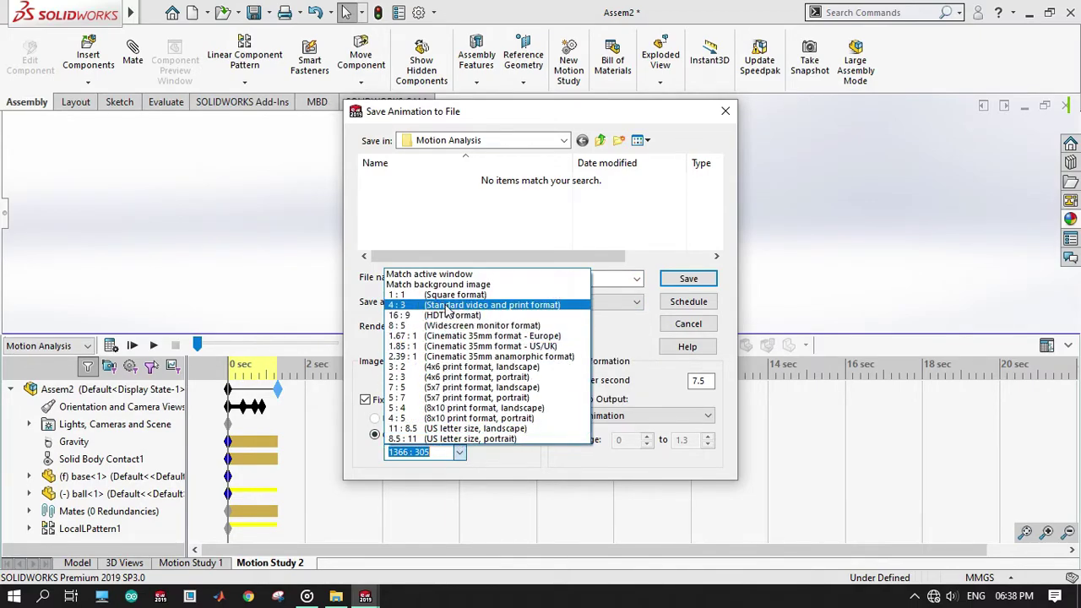
left_click(489, 314)
mouse_move(530, 124)
left_mouse_down()
mouse_move(889, 111)
mouse_move(879, 106)
left_mouse_up()
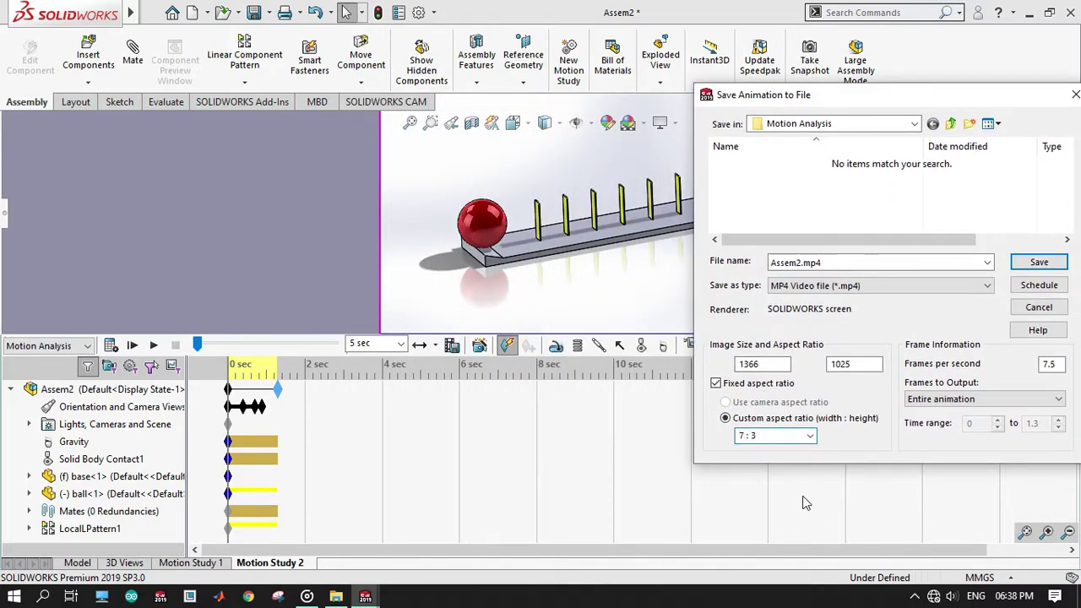
mouse_move(941, 100)
left_mouse_down()
mouse_move(781, 180)
mouse_move(794, 79)
left_mouse_up()
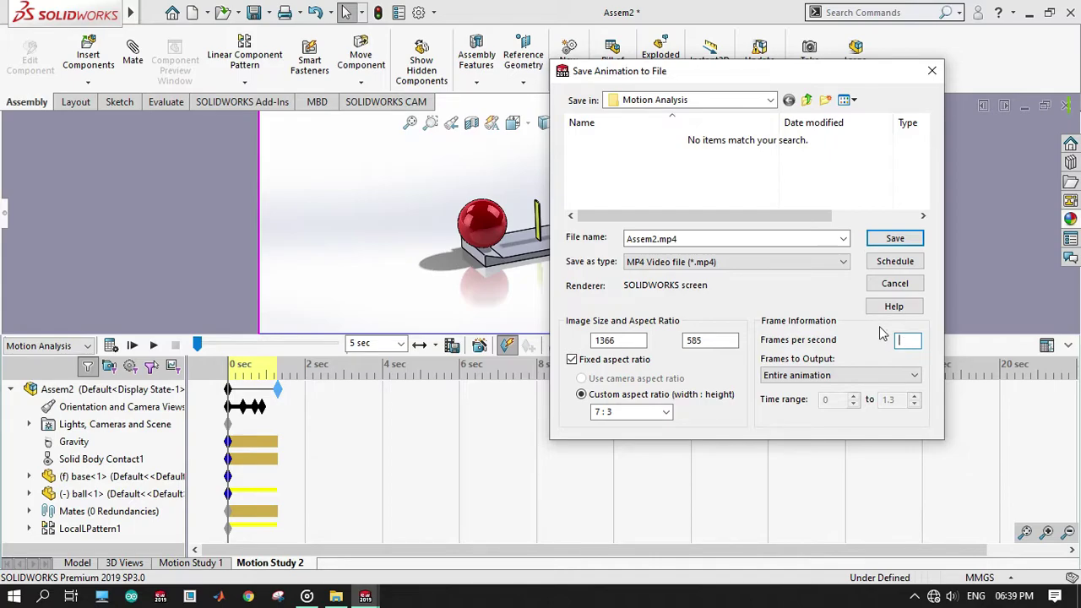
Save the animation as Assem2.mp4 and play it in VLC
left_click(893, 241)
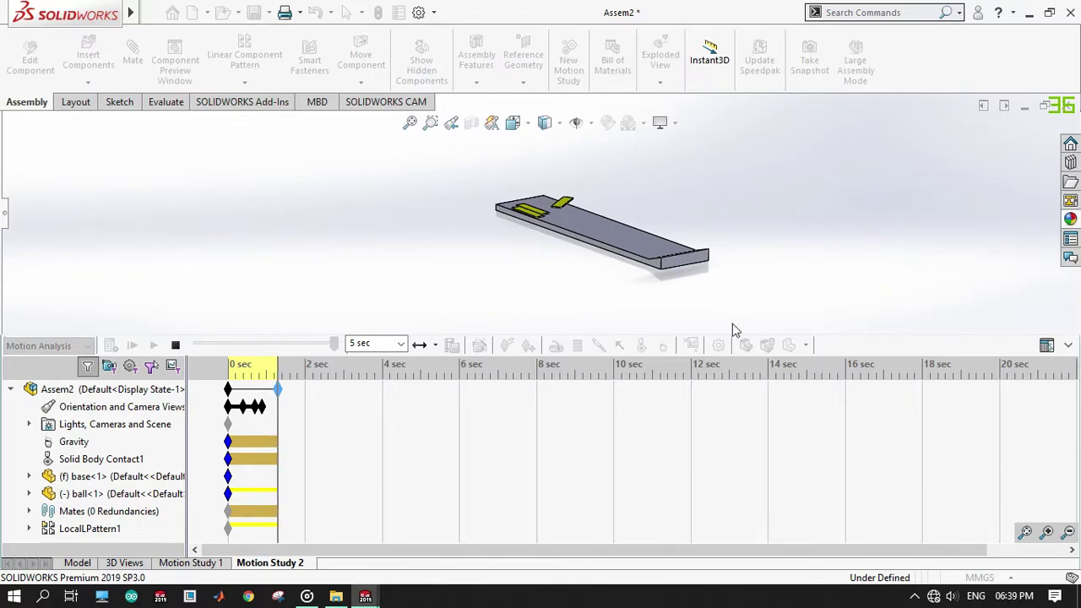
left_click(336, 596)
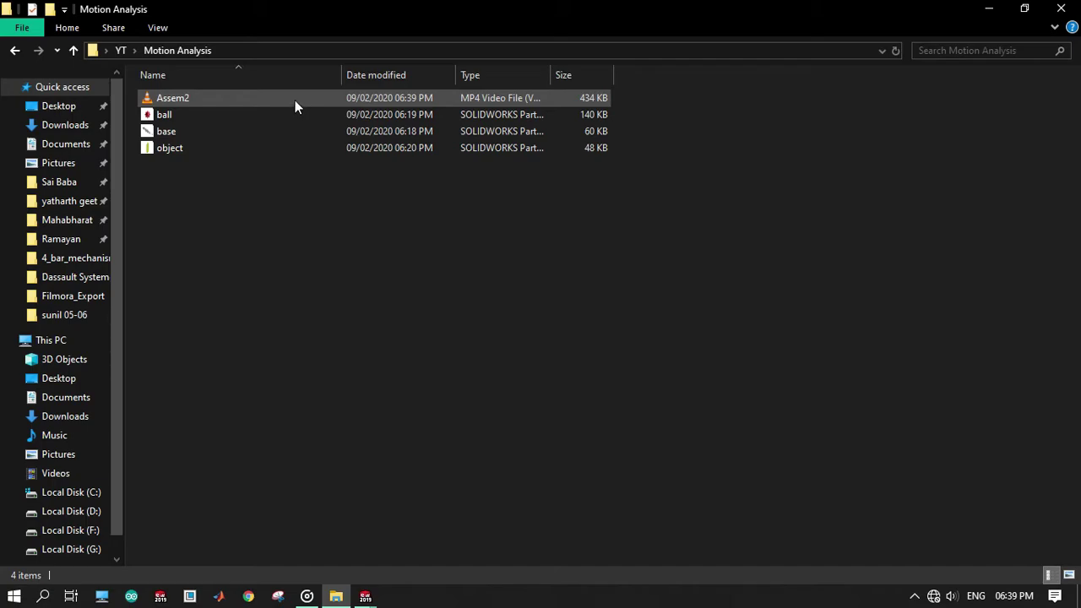
double_click(294, 100)
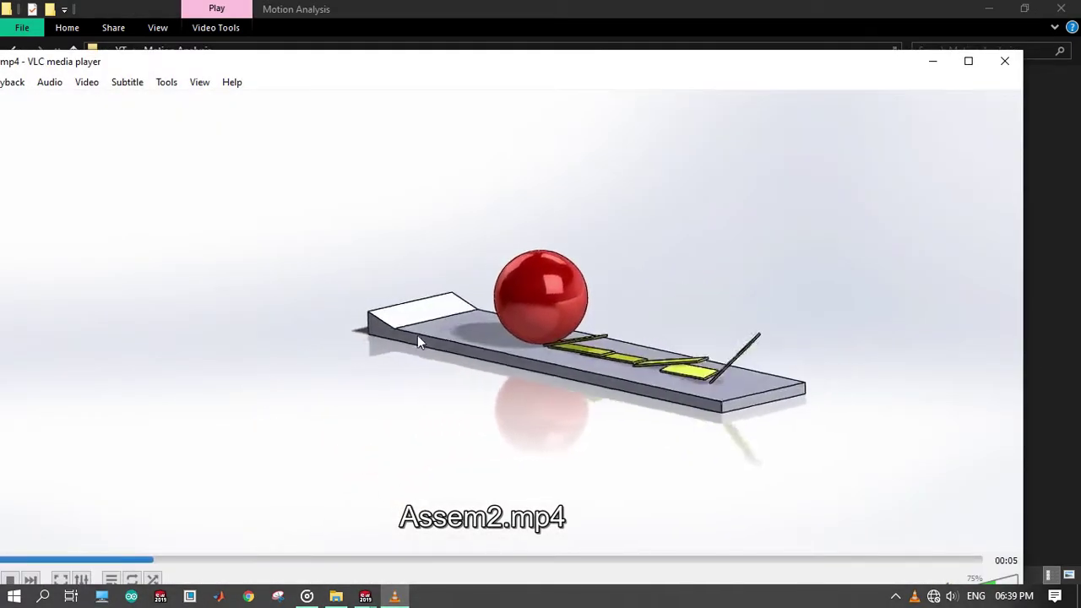